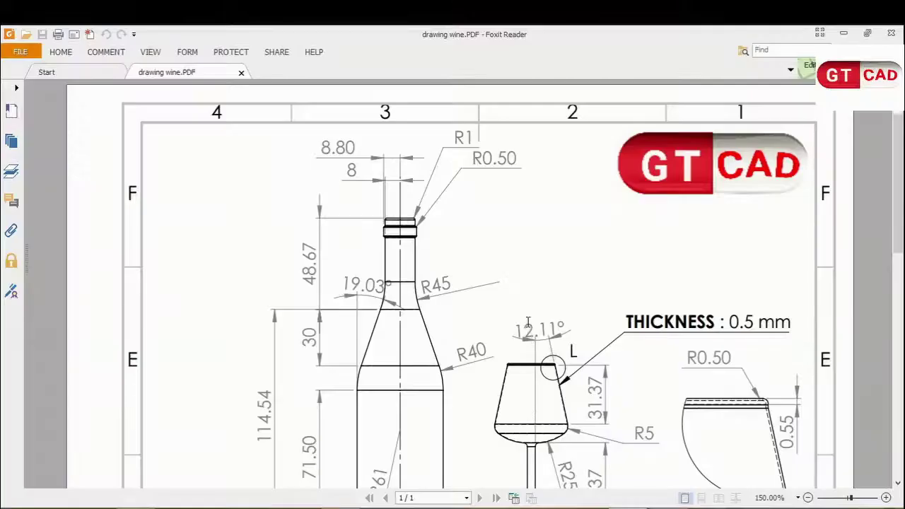
# Create a new blank part and start a sketch on the Front Plane.
pyautogui.scroll(-6, 527, 322)
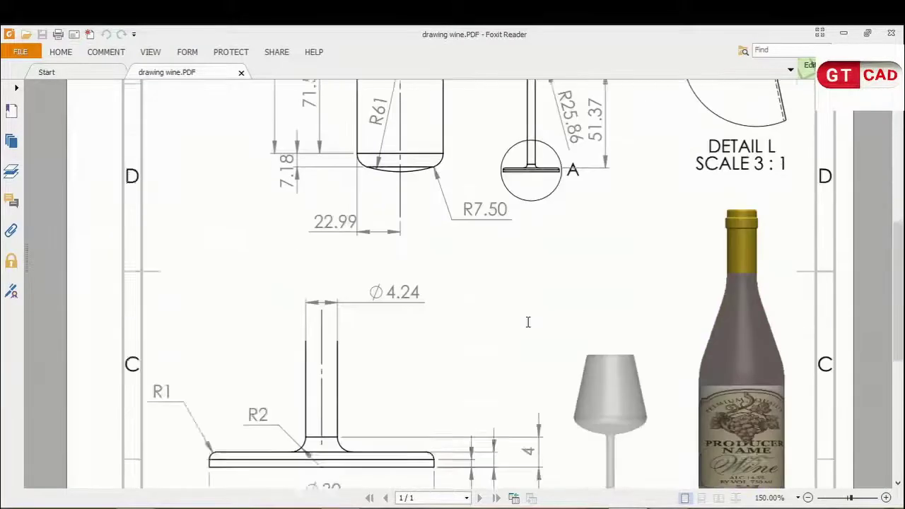
pyautogui.scroll(-1, 527, 322)
pyautogui.scroll(3, 527, 322)
pyautogui.scroll(2, 527, 322)
pyautogui.scroll(2, 527, 322)
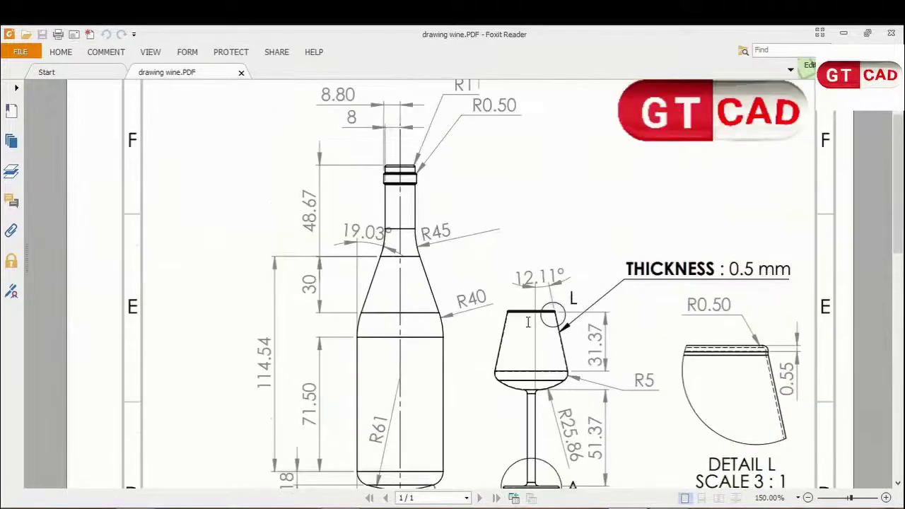
pyautogui.keyDown('ctrl'); pyautogui.scroll(-3, 527, 323); pyautogui.keyUp('ctrl')
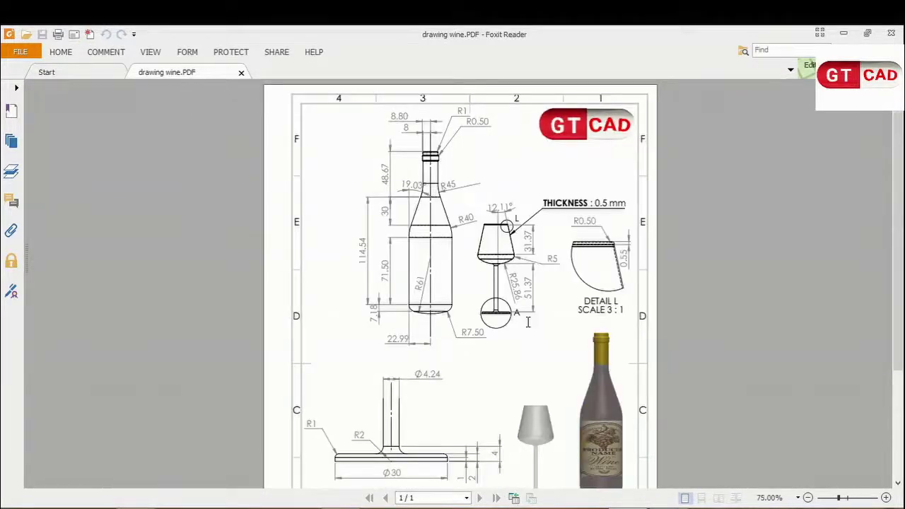
pyautogui.scroll(-3, 527, 322)
pyautogui.scroll(2, 527, 323)
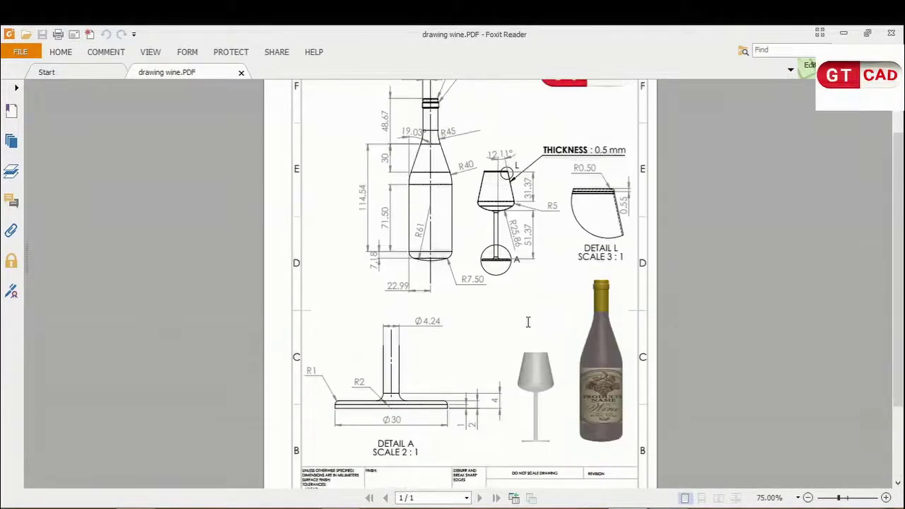
pyautogui.scroll(1, 510, 305)
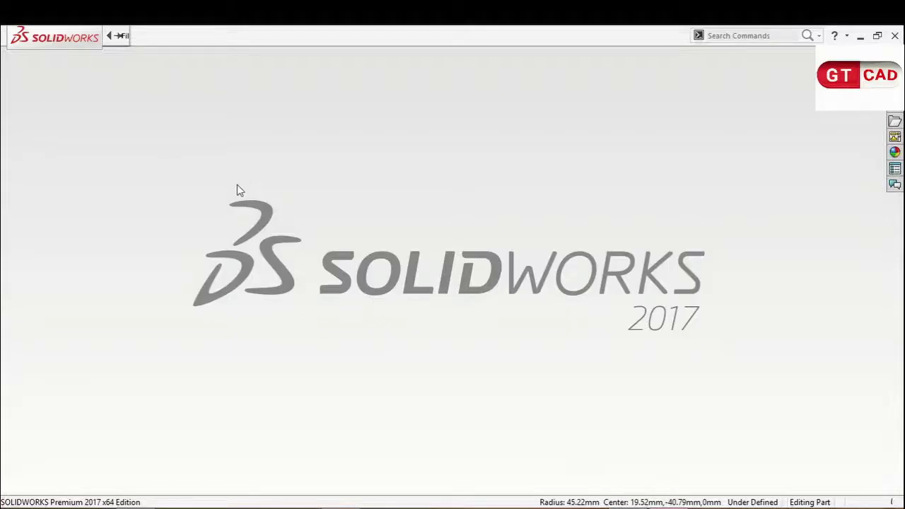
pyautogui.click(119, 35)
pyautogui.click(145, 56)
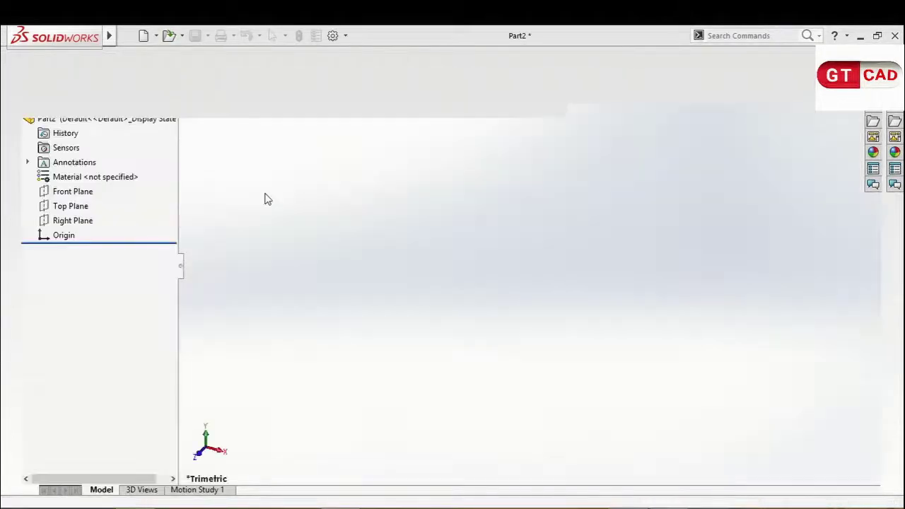
pyautogui.click(28, 70)
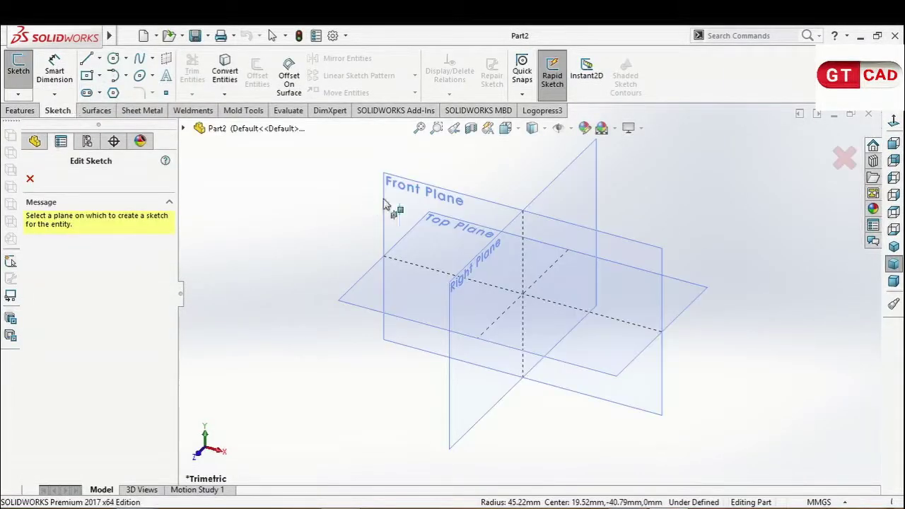
pyautogui.click(390, 200)
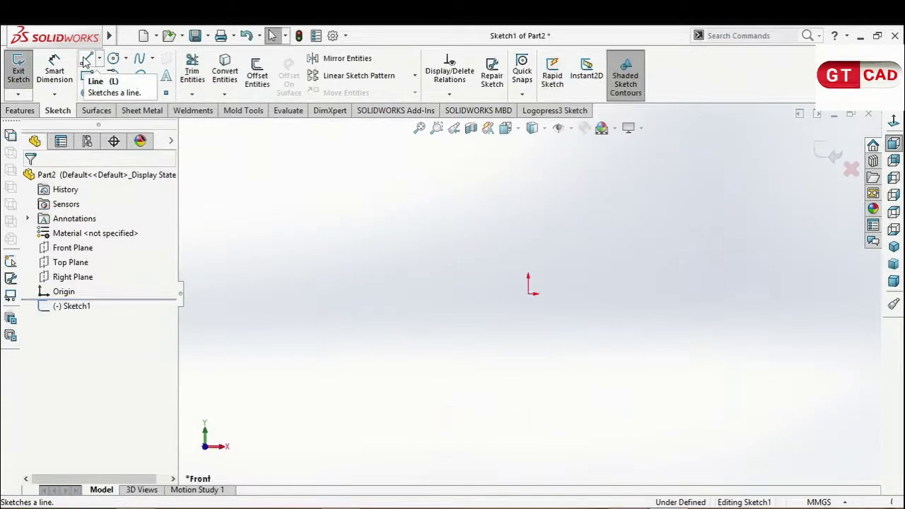
# Draw a vertical line straight up from the origin.
pyautogui.click(85, 60)
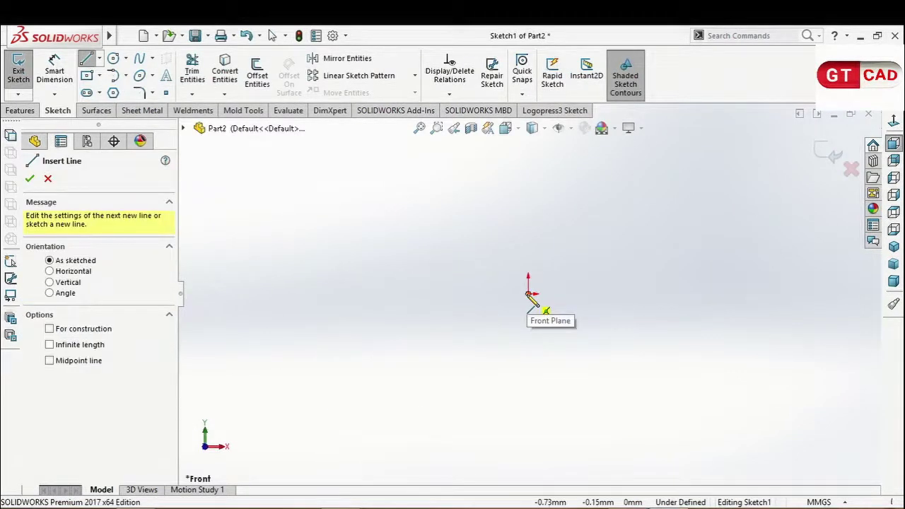
pyautogui.click(527, 293)
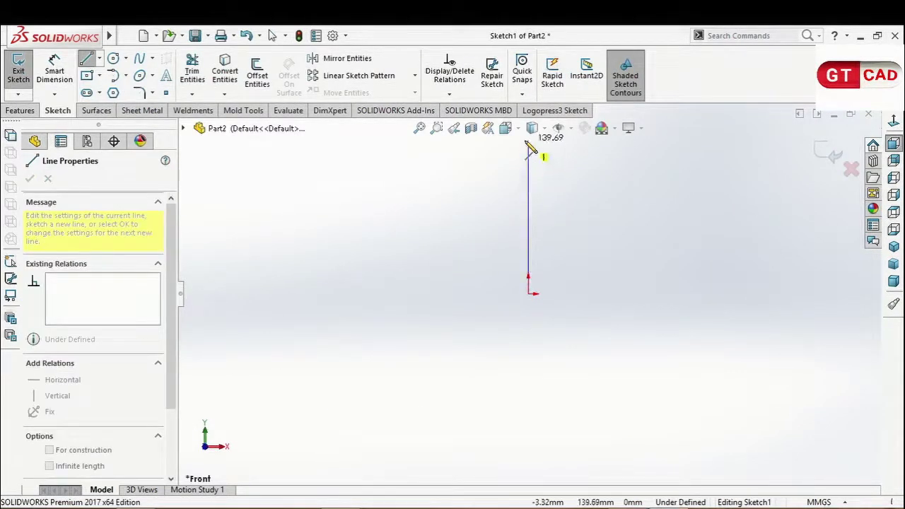
pyautogui.click(527, 141)
pyautogui.rightClick(530, 144)
pyautogui.click(551, 148)
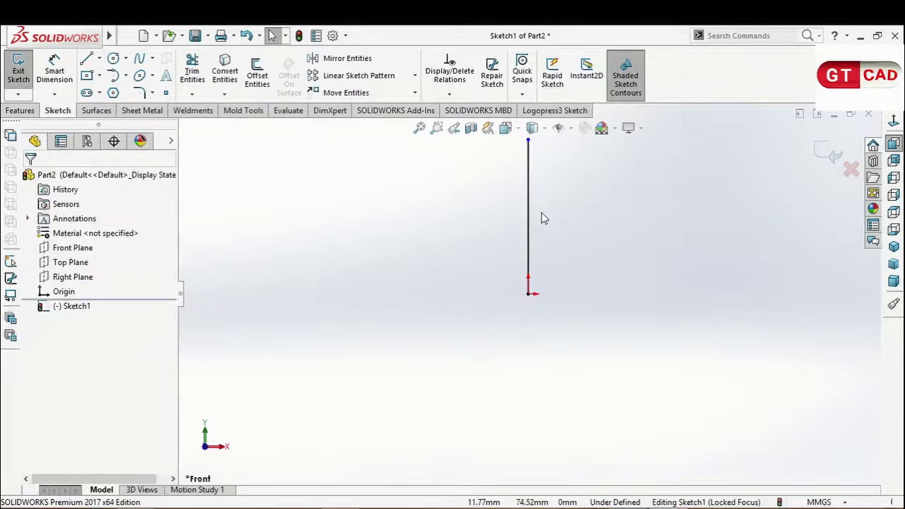
# Draw the rim's top horizontal line and the stepped zigzag down the neck.
pyautogui.scroll(-4, 540, 181)
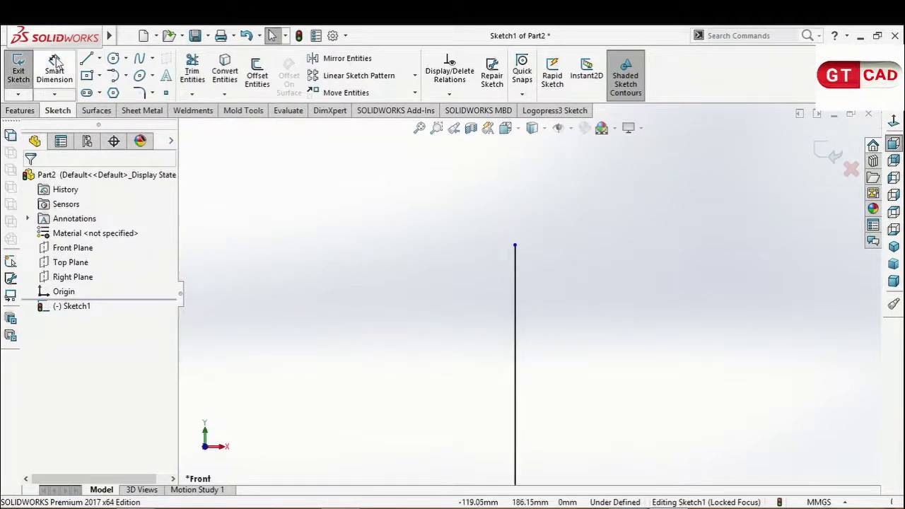
pyautogui.click(86, 61)
pyautogui.click(516, 244)
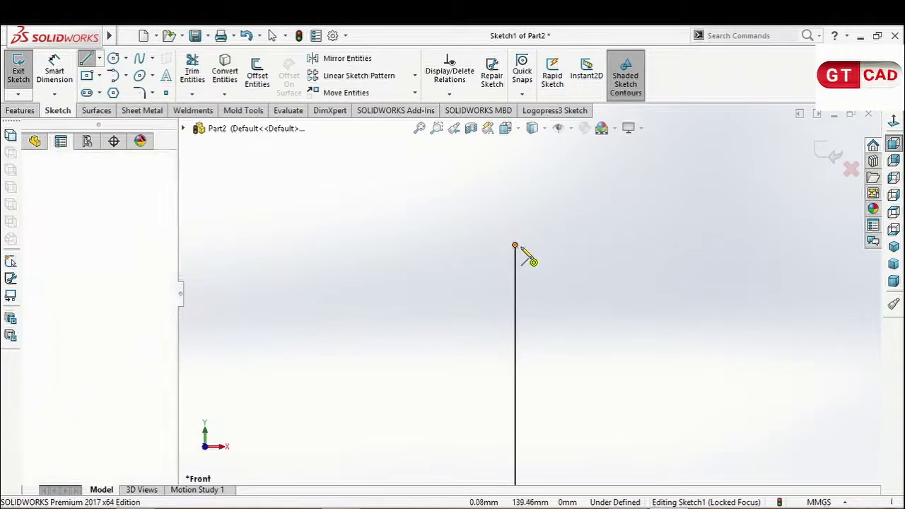
pyautogui.click(553, 244)
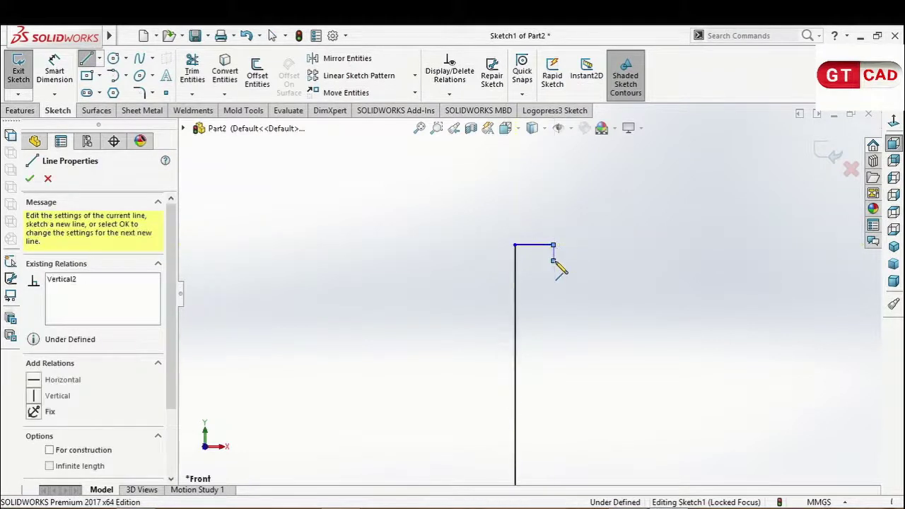
pyautogui.click(553, 260)
pyautogui.click(566, 260)
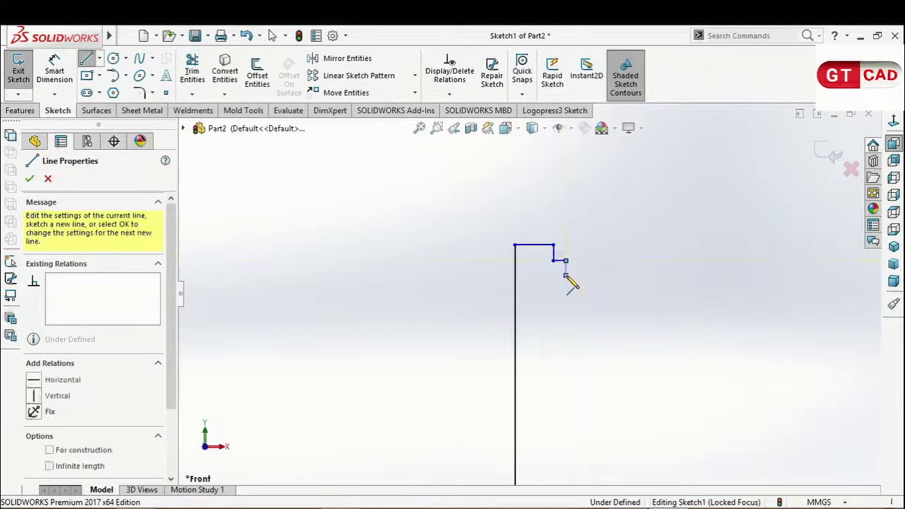
pyautogui.click(566, 275)
pyautogui.click(553, 275)
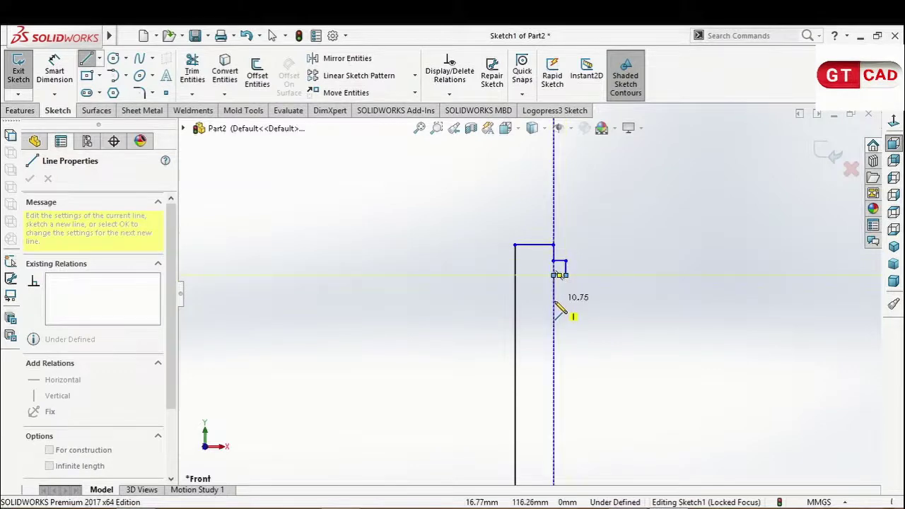
# Continue the outline with a vertical segment, a tangent arc and a slanted line.
pyautogui.click(553, 309)
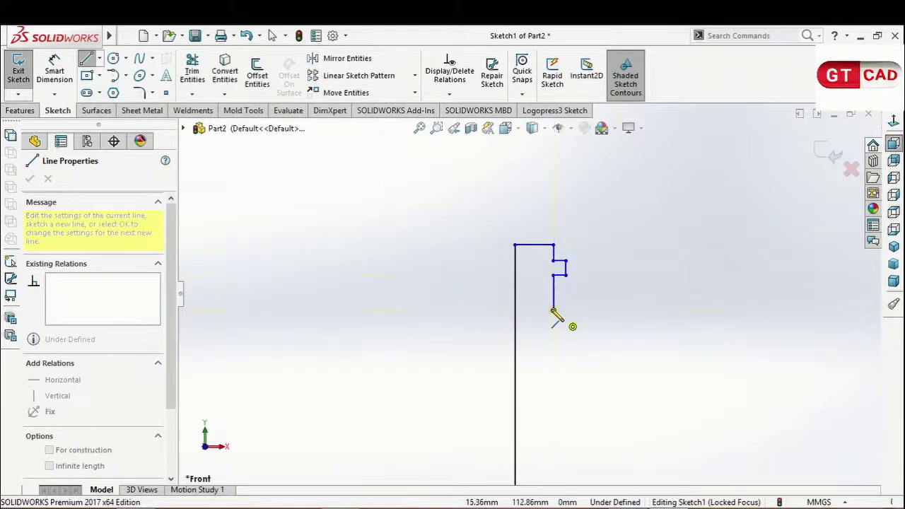
pyautogui.click(565, 365)
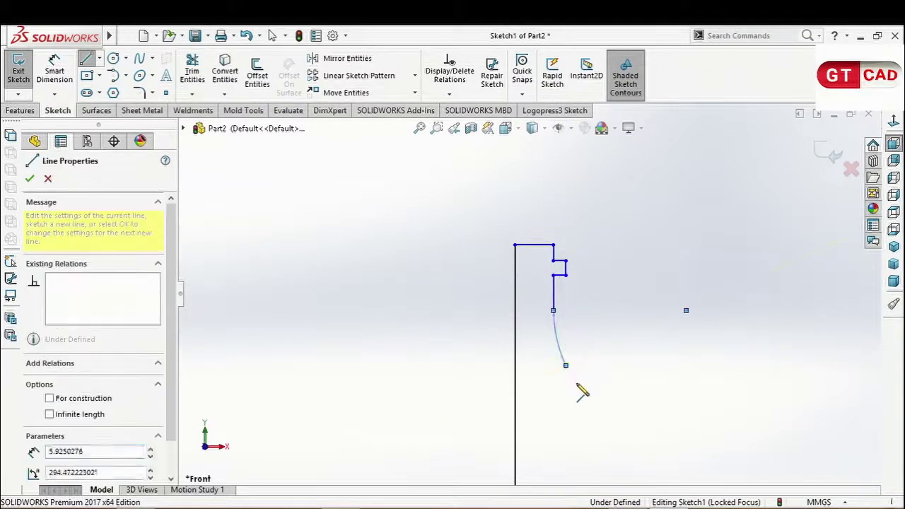
pyautogui.click(600, 429)
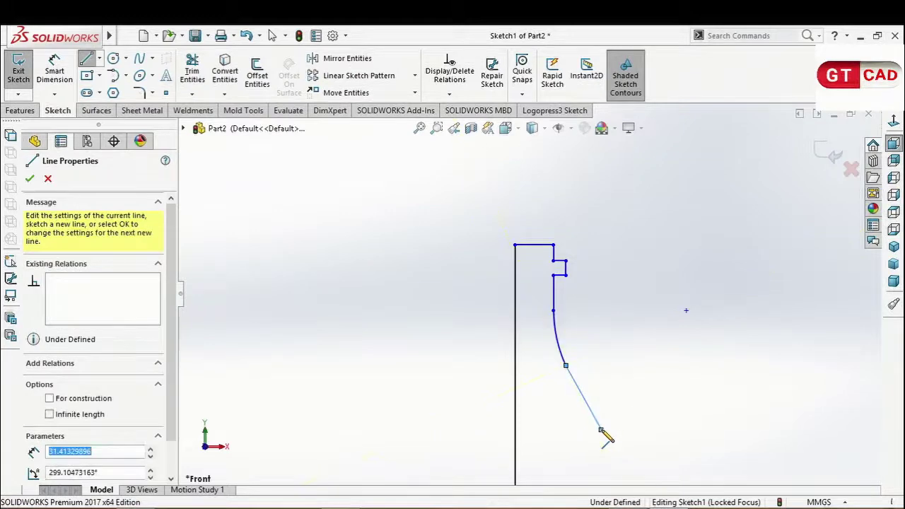
pyautogui.rightClick(616, 398)
pyautogui.click(645, 393)
pyautogui.press('Escape')
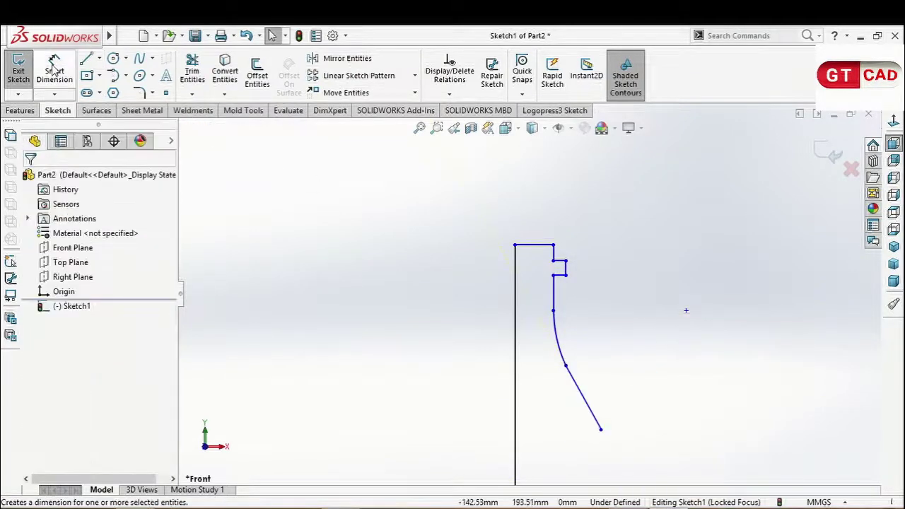
# Dimension the top rim line to 8 mm and the first step height to 4.50 mm.
pyautogui.click(54, 70)
pyautogui.click(537, 252)
pyautogui.click(541, 220)
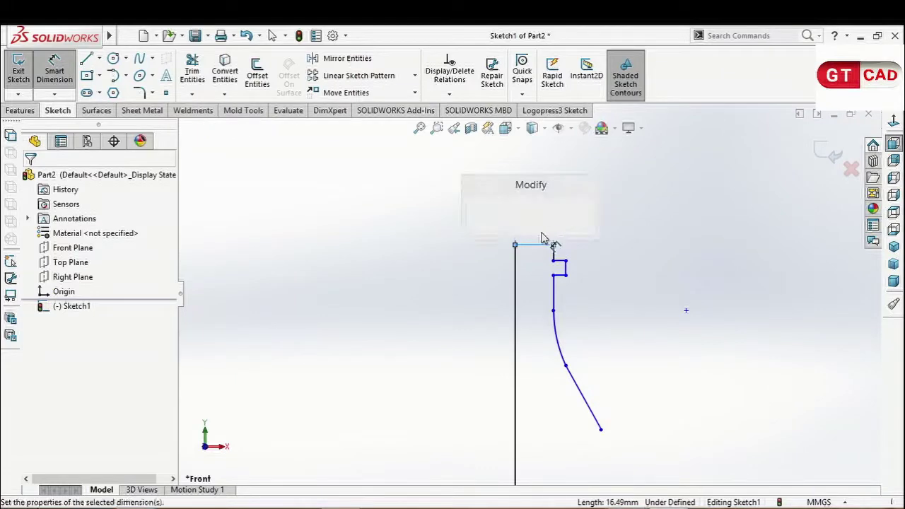
pyautogui.write('8')
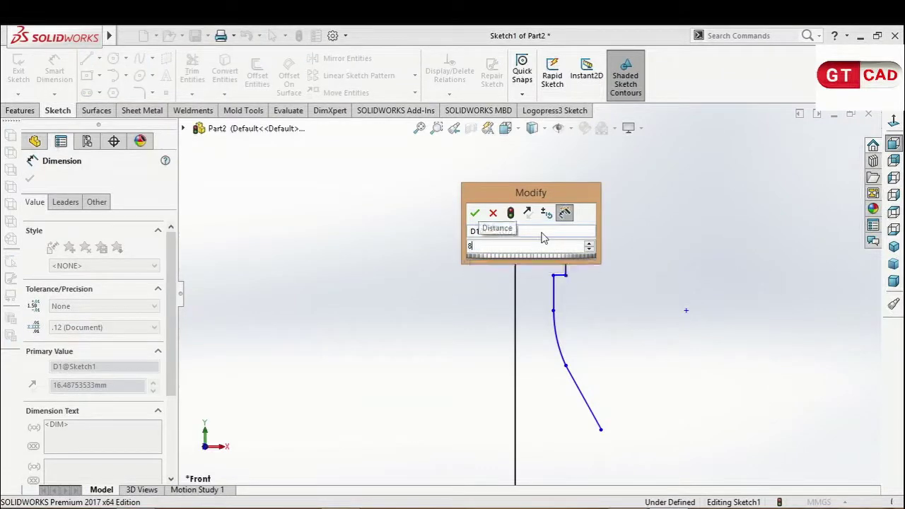
pyautogui.press('Return')
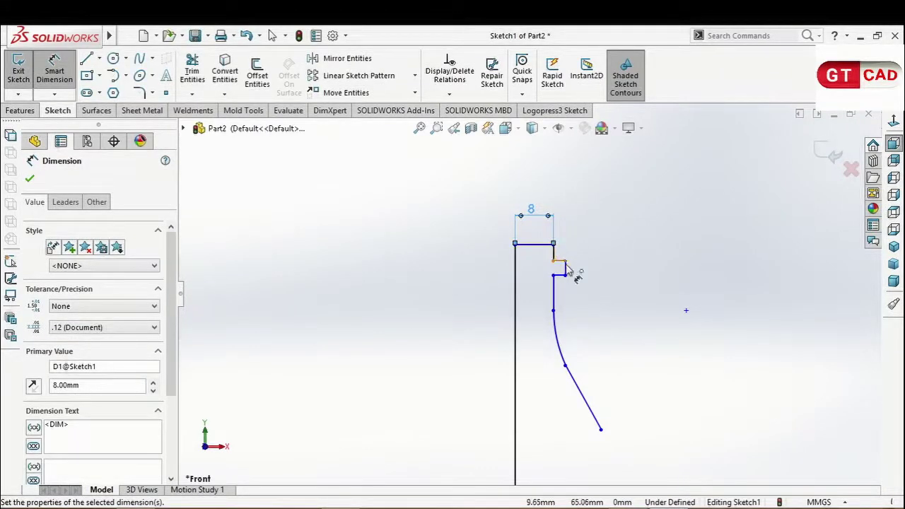
pyautogui.click(558, 260)
pyautogui.click(598, 256)
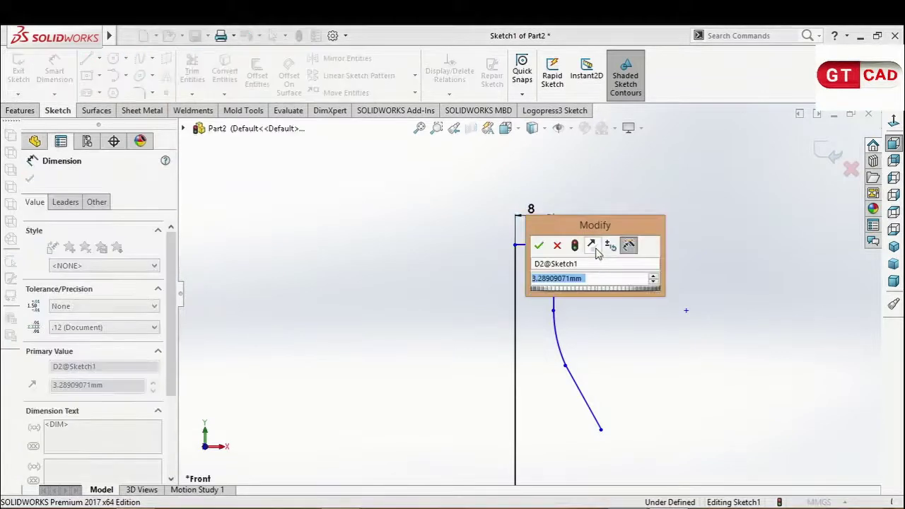
pyautogui.write('4.5')
pyautogui.press('Return')
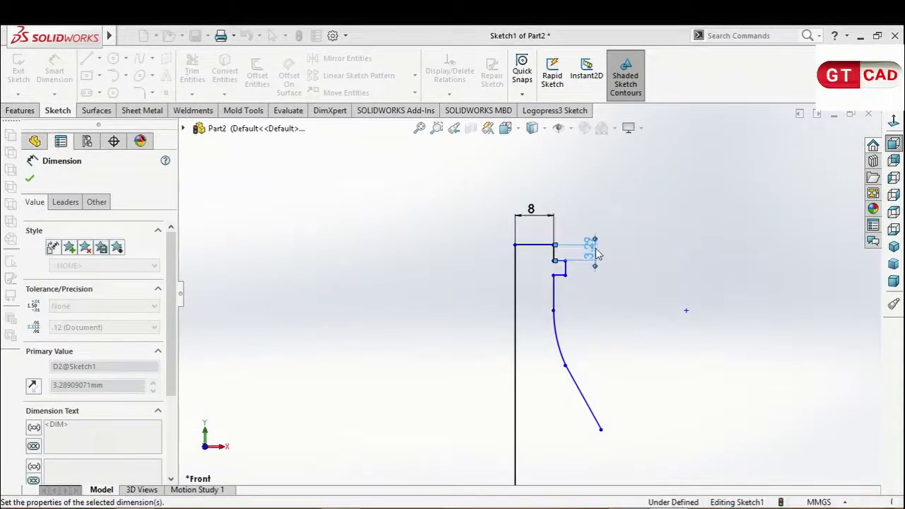
# Set the next step height to 5.50 mm and the short step offset to 0.80 mm.
pyautogui.scroll(-3, 595, 254)
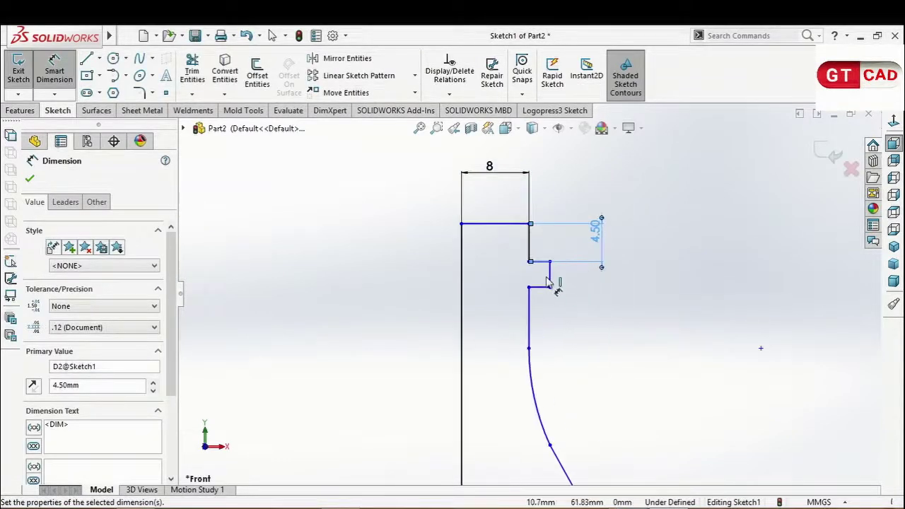
pyautogui.click(550, 279)
pyautogui.click(590, 285)
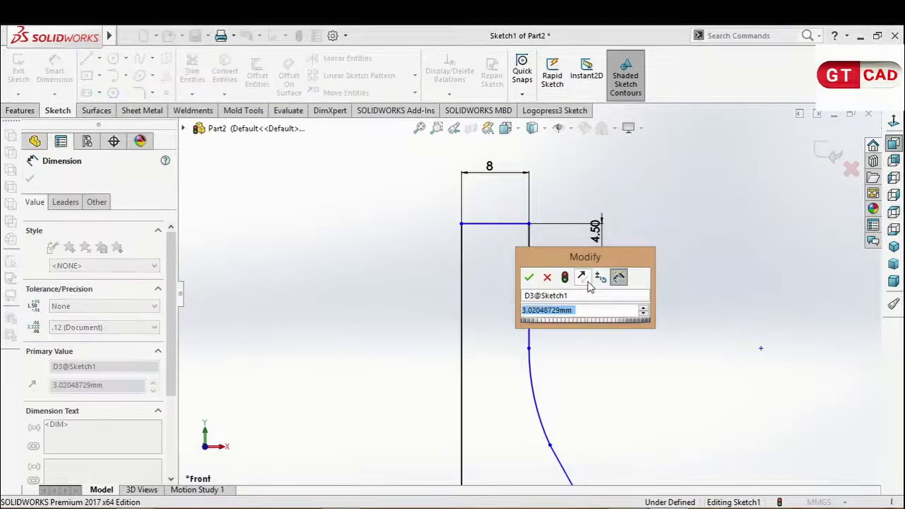
pyautogui.write('5.5')
pyautogui.press('Return')
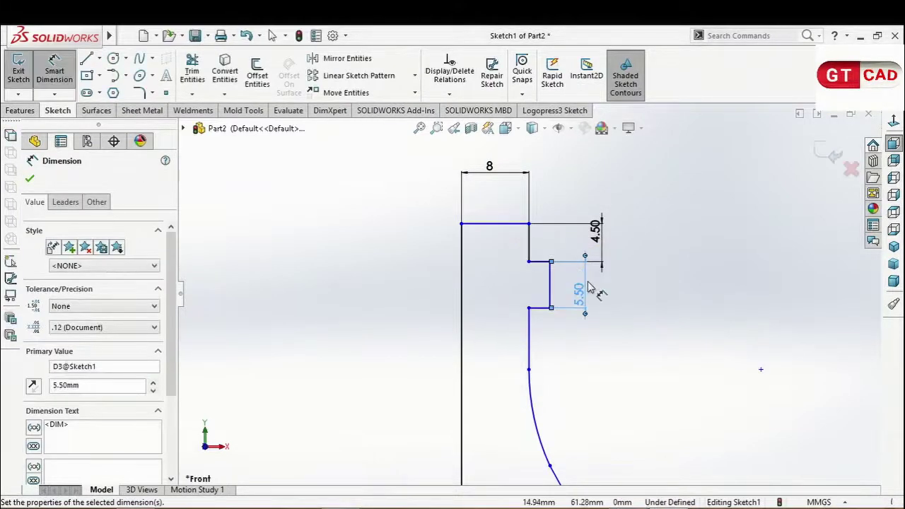
pyautogui.click(539, 261)
pyautogui.click(553, 206)
pyautogui.write('0')
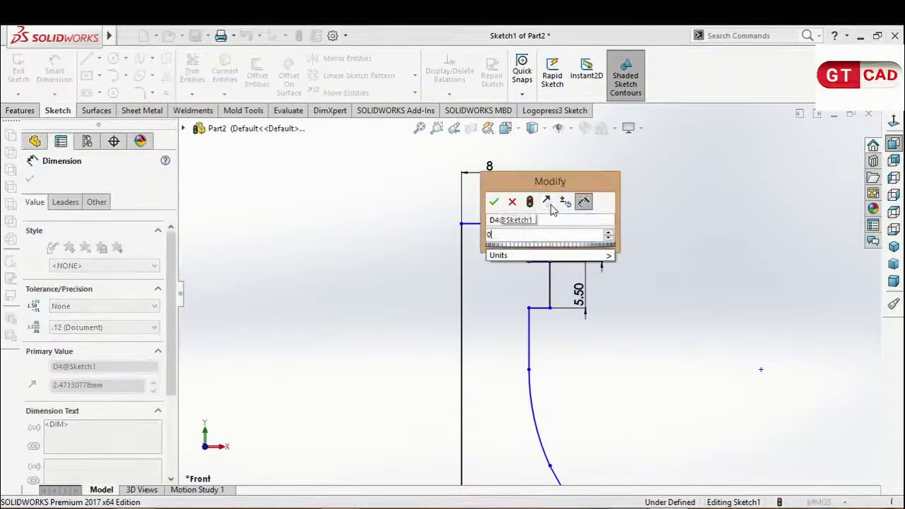
pyautogui.write('.8')
pyautogui.press('Return')
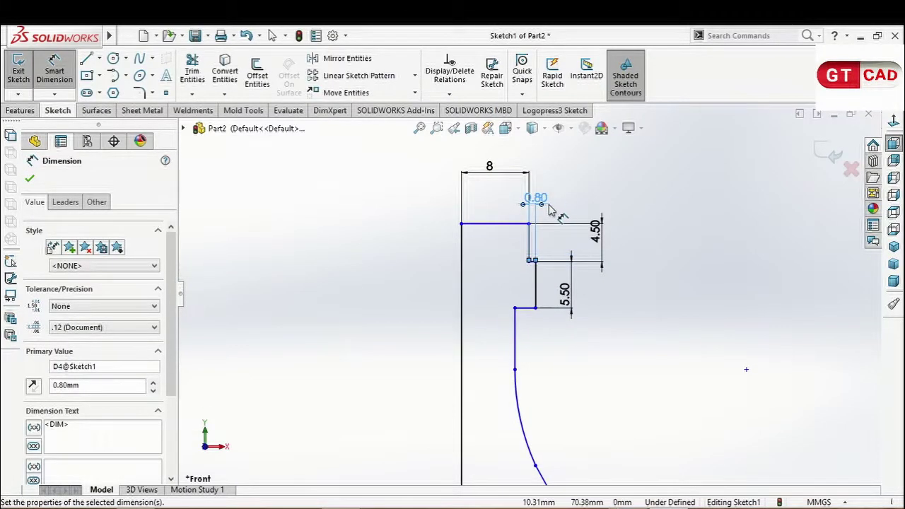
pyautogui.press('Escape')
pyautogui.scroll(2, 541, 283)
pyautogui.scroll(2, 541, 283)
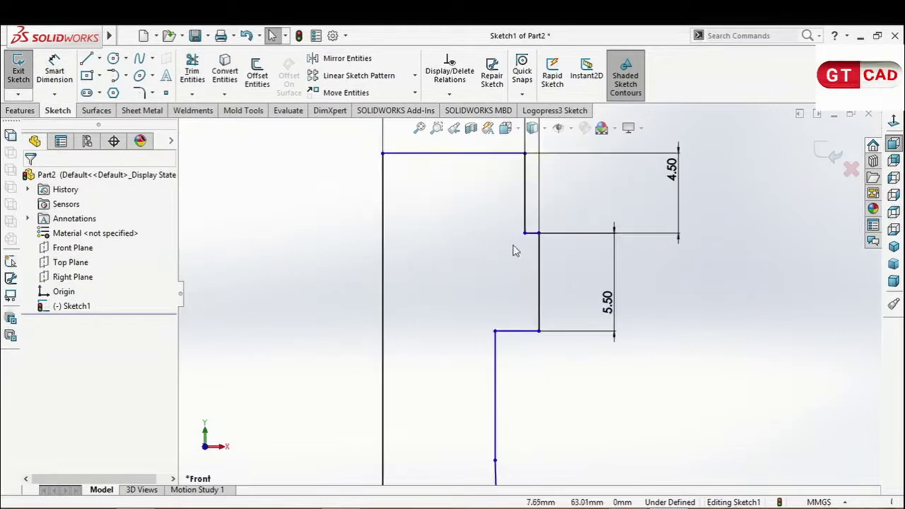
# Make the two short neck step lines equal in length.
pyautogui.click(534, 235)
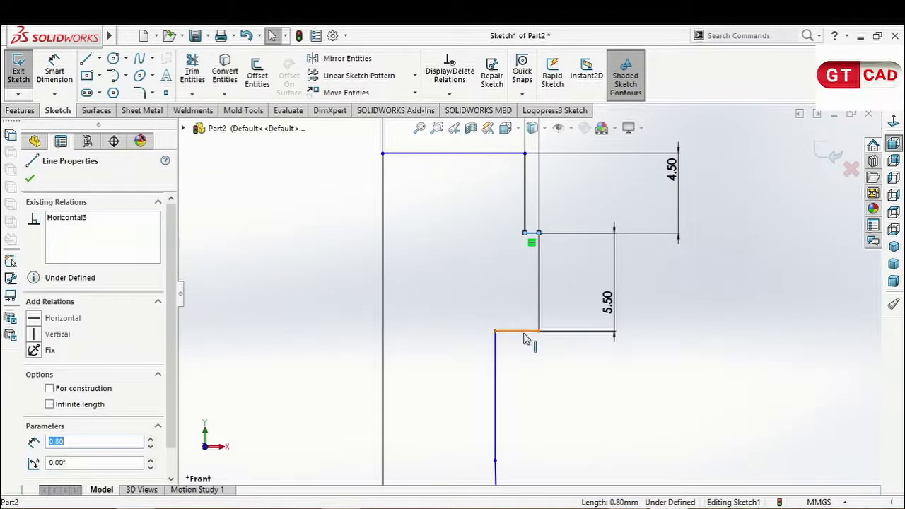
pyautogui.keyDown('ctrl'); pyautogui.click(525, 338); pyautogui.keyUp('ctrl')
pyautogui.click(49, 471)
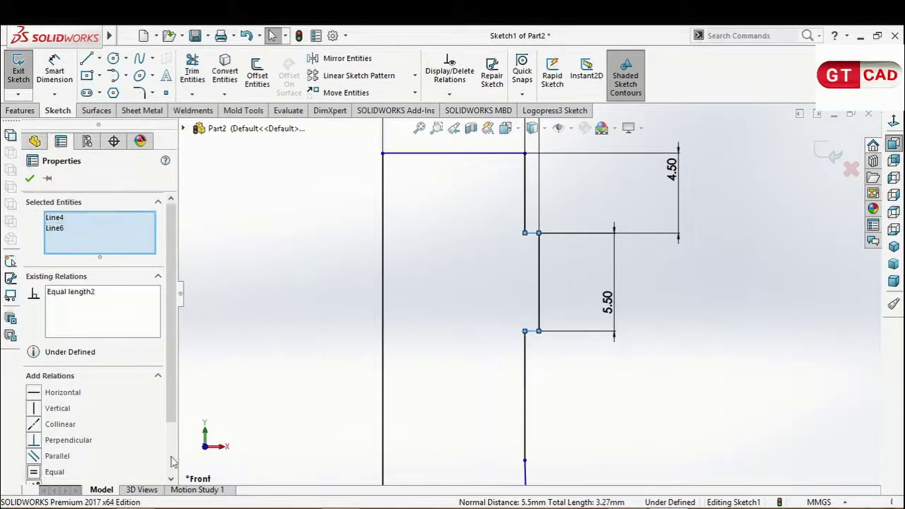
pyautogui.scroll(-3, 470, 333)
pyautogui.click(308, 259)
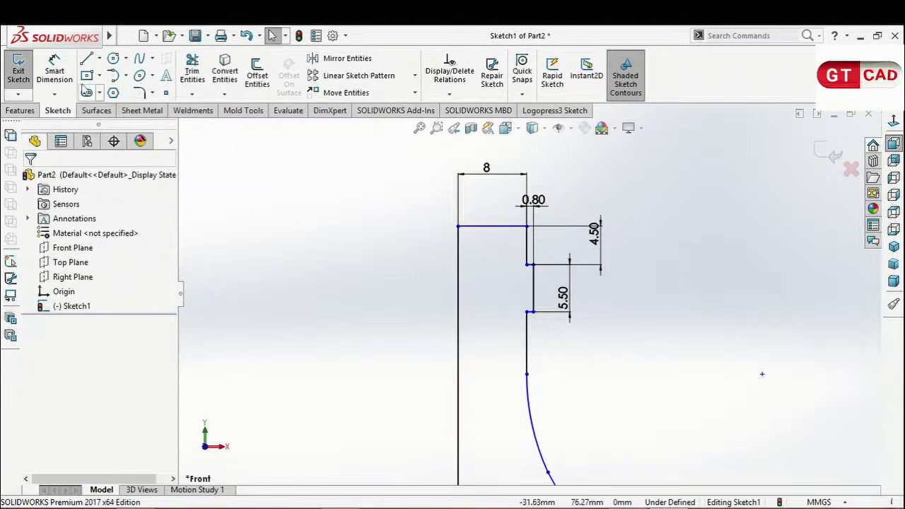
# Add a 34 mm height from the top line to the arc and an R45 arc radius.
pyautogui.click(54, 70)
pyautogui.click(488, 227)
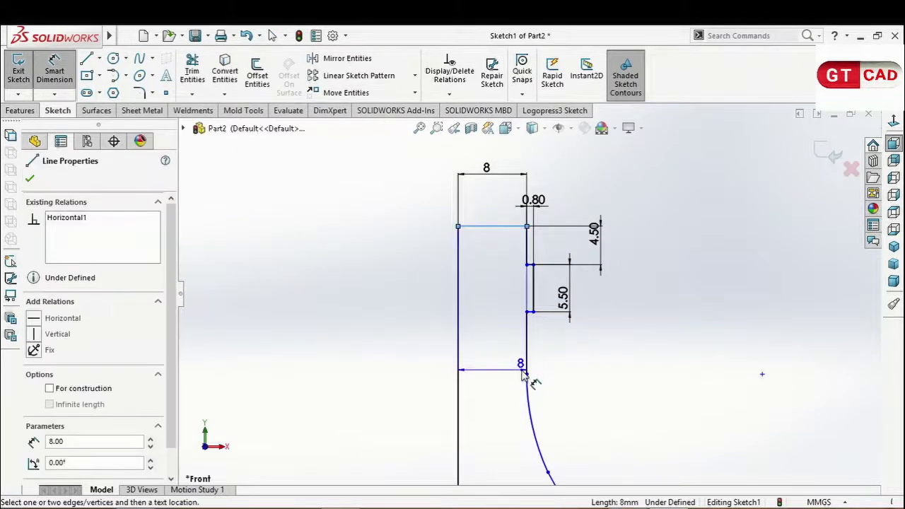
pyautogui.click(526, 371)
pyautogui.click(682, 331)
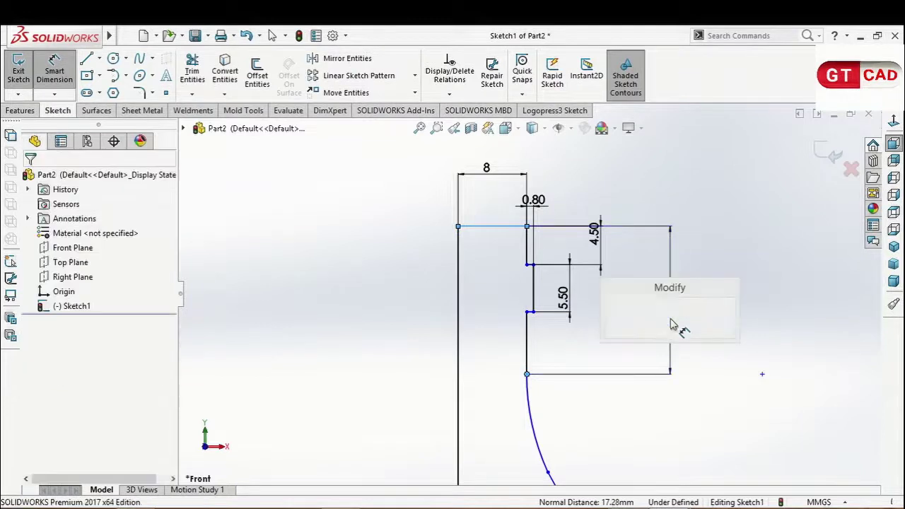
pyautogui.write('34')
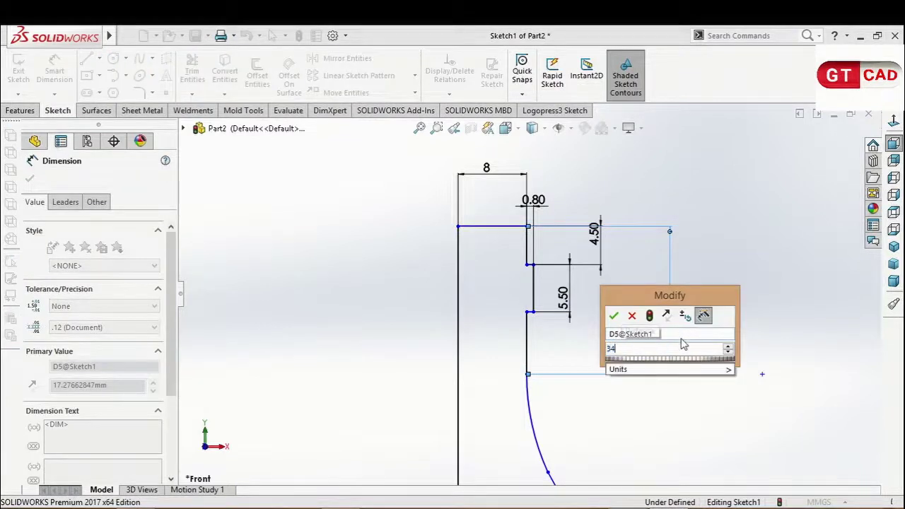
pyautogui.press('Return')
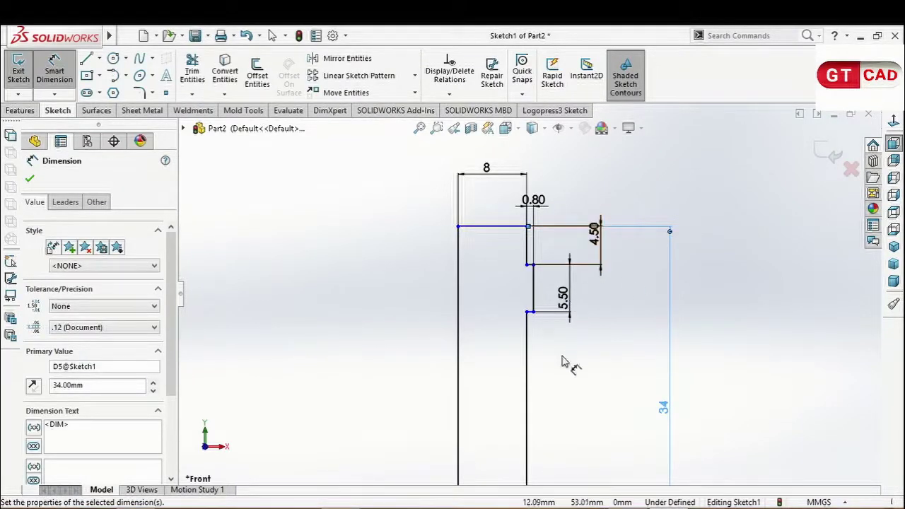
pyautogui.scroll(2, 571, 353)
pyautogui.scroll(1, 617, 375)
pyautogui.scroll(2, 570, 420)
pyautogui.scroll(-3, 571, 419)
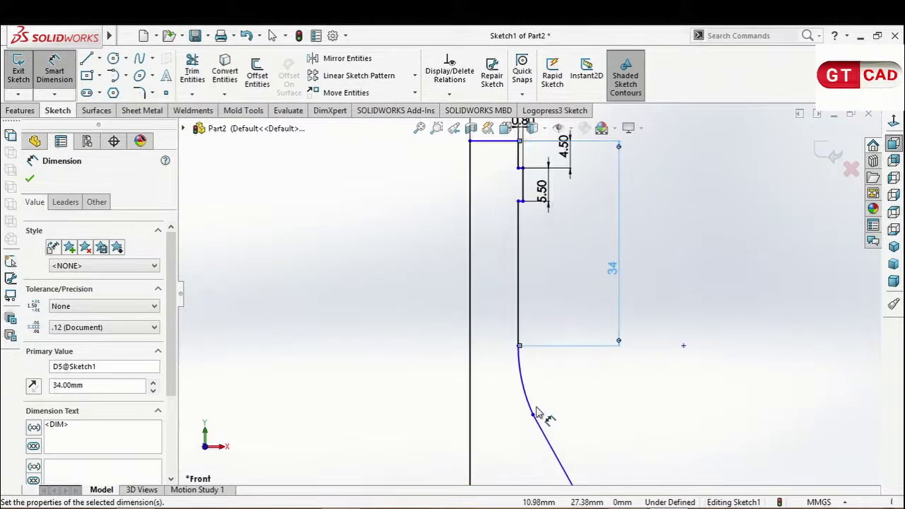
pyautogui.click(532, 400)
pyautogui.doubleClick(593, 383)
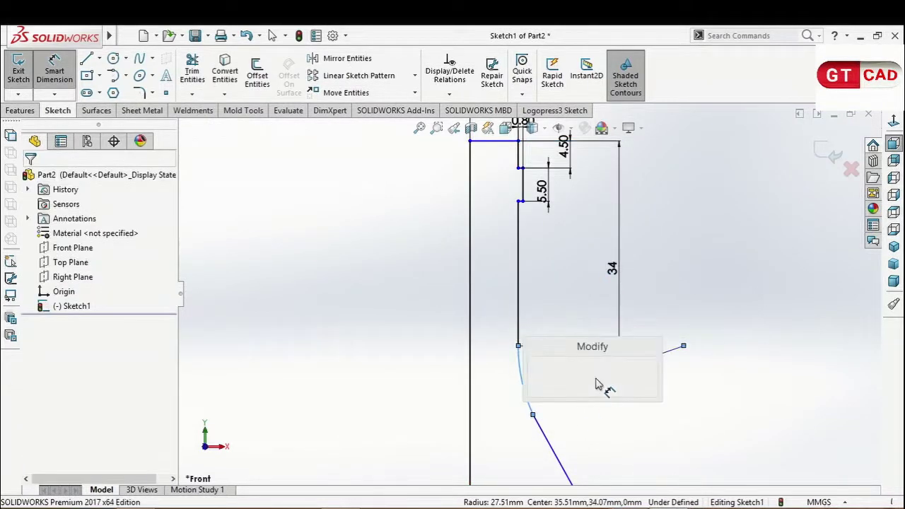
pyautogui.write('45')
pyautogui.press('Return')
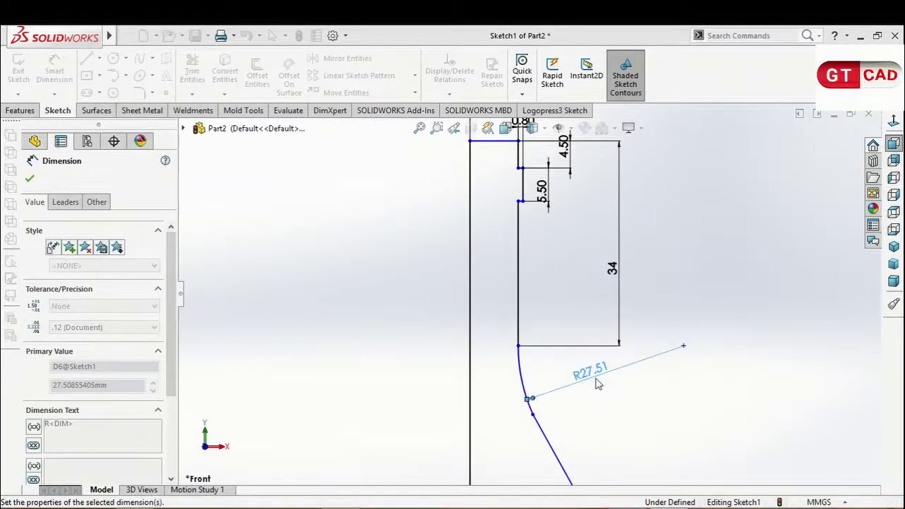
# Add a 30 mm height on the slanted line and 139 mm from origin to arc centre.
pyautogui.scroll(3, 583, 385)
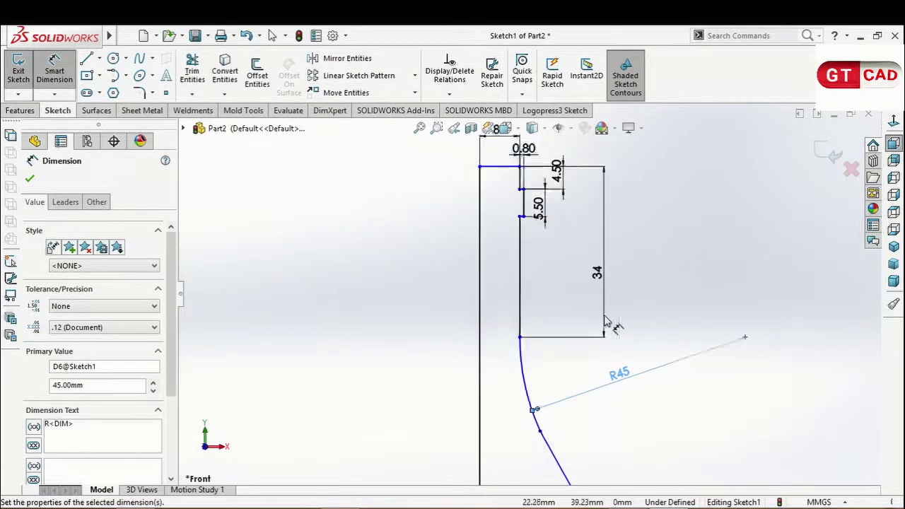
pyautogui.scroll(-3, 538, 387)
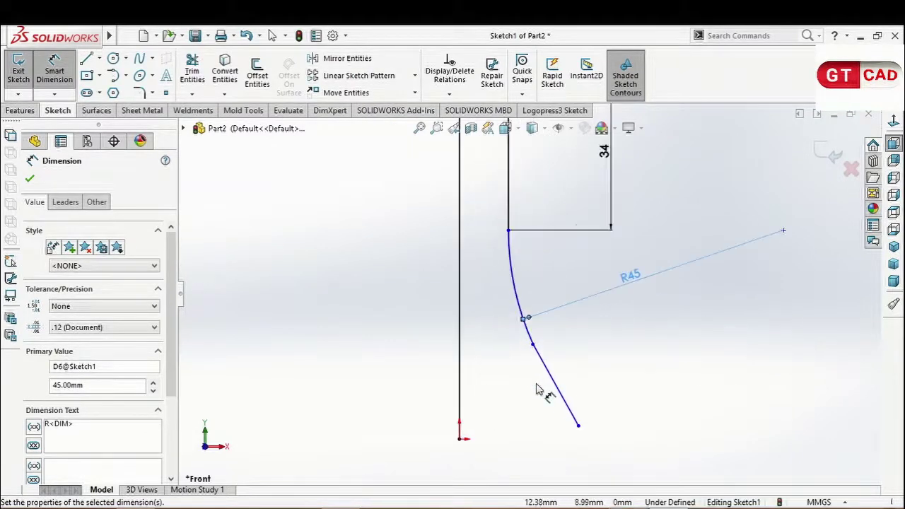
pyautogui.click(533, 348)
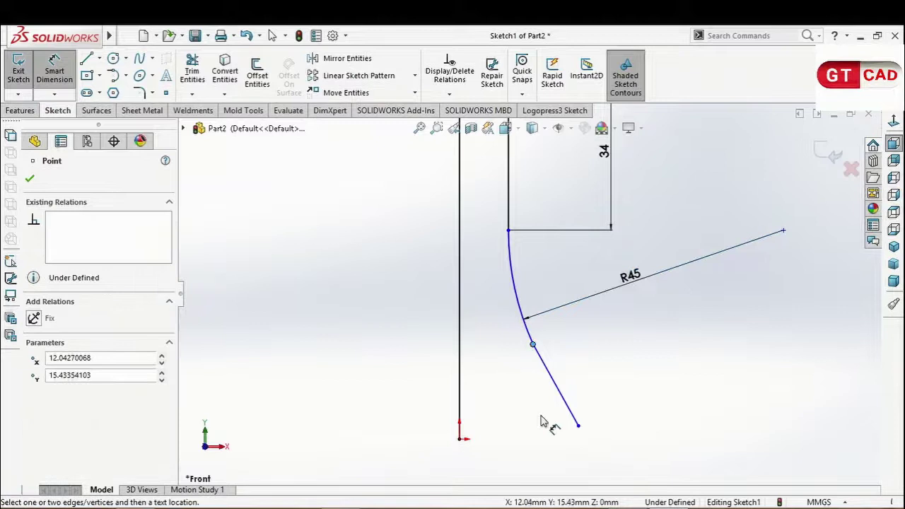
pyautogui.click(579, 427)
pyautogui.click(602, 353)
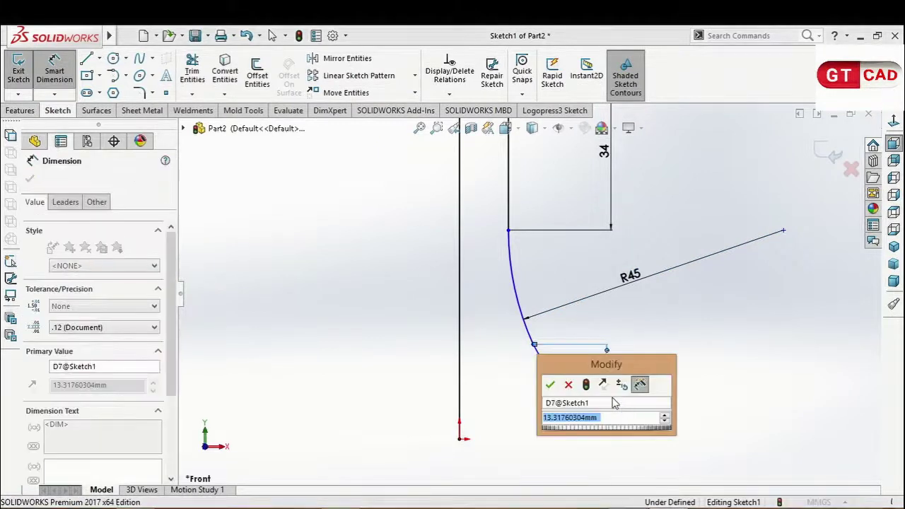
pyautogui.write('30')
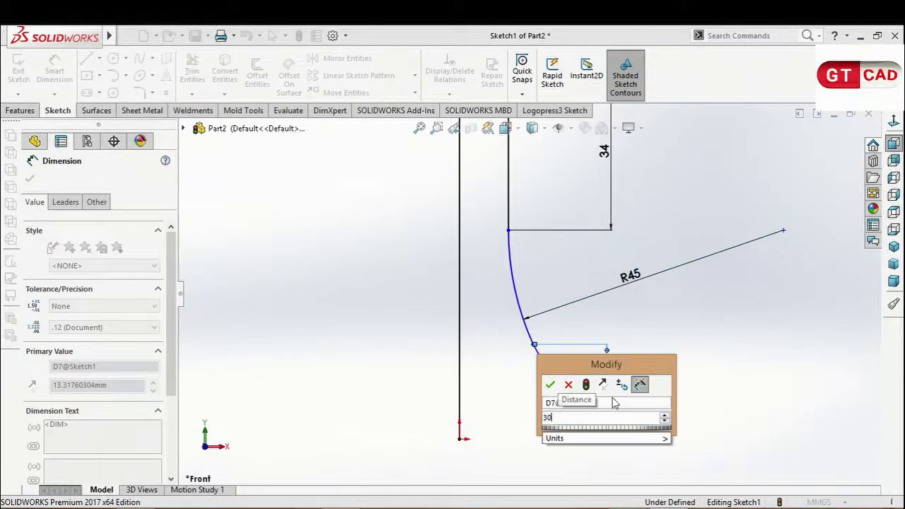
pyautogui.press('Return')
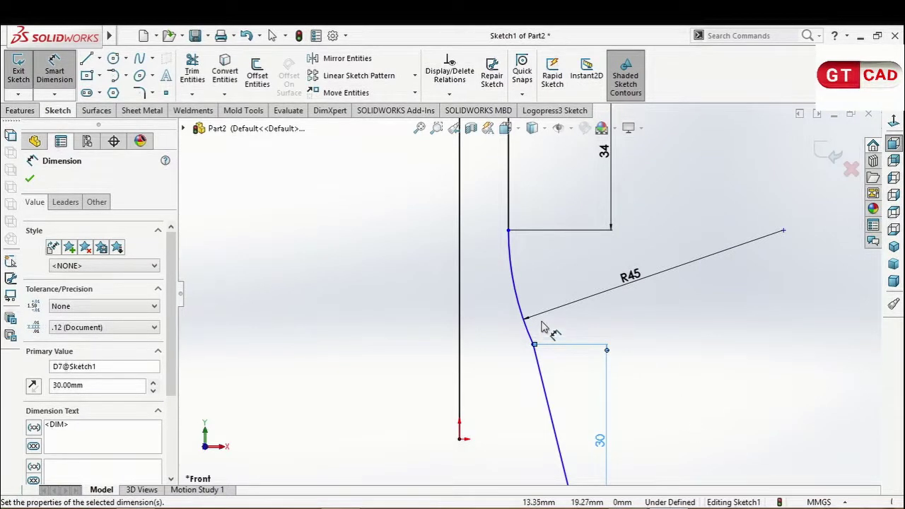
pyautogui.click(783, 233)
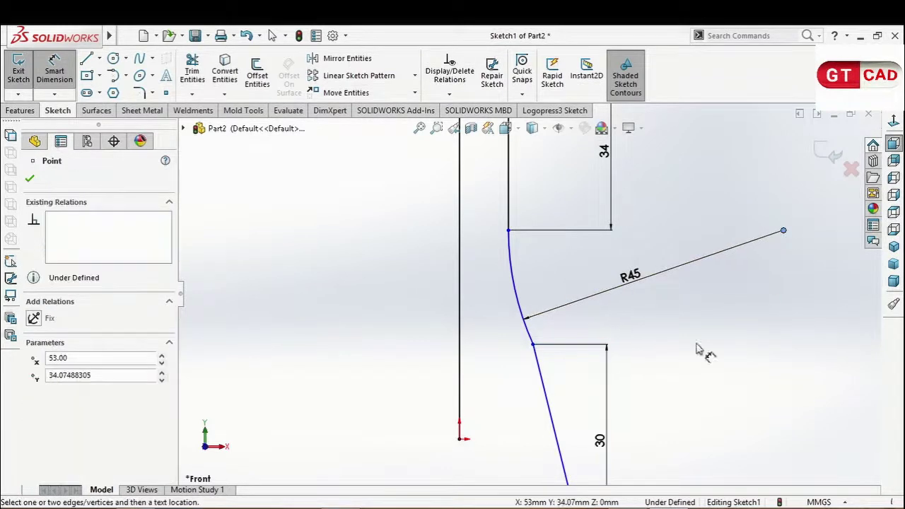
pyautogui.click(459, 439)
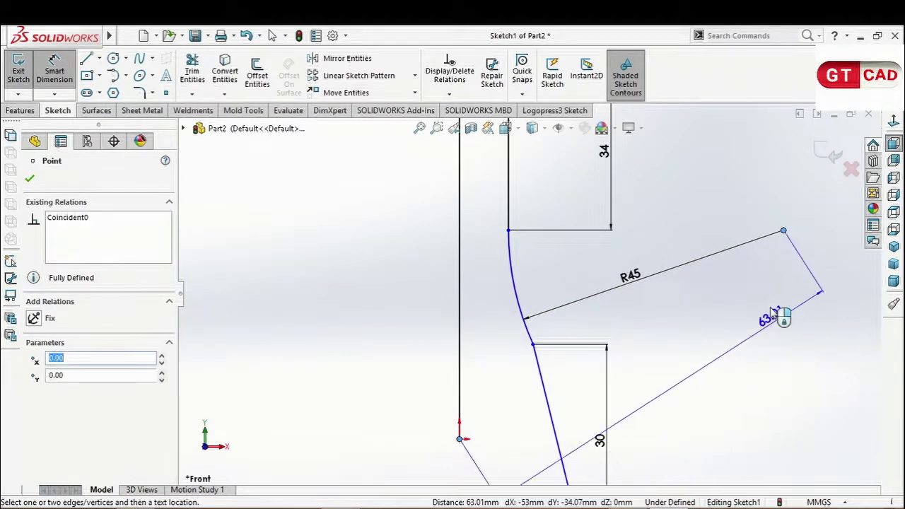
pyautogui.click(840, 300)
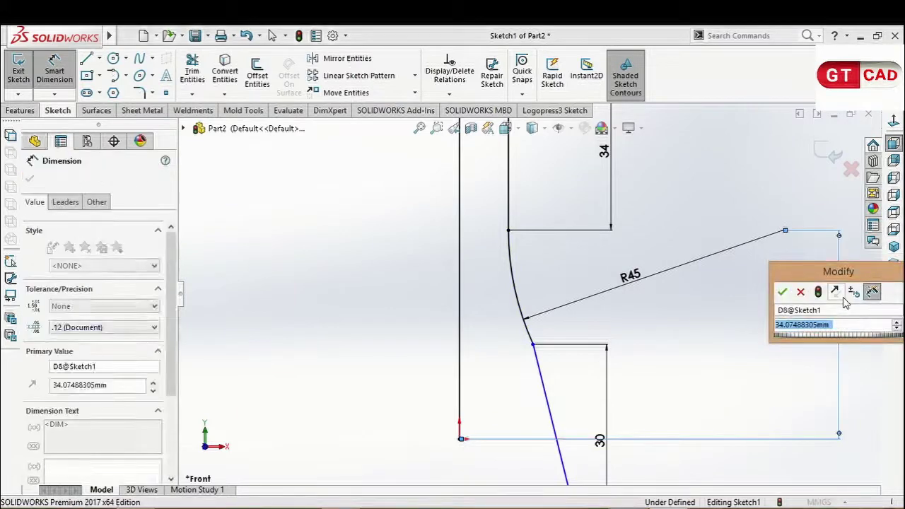
pyautogui.write('139')
pyautogui.press('Return')
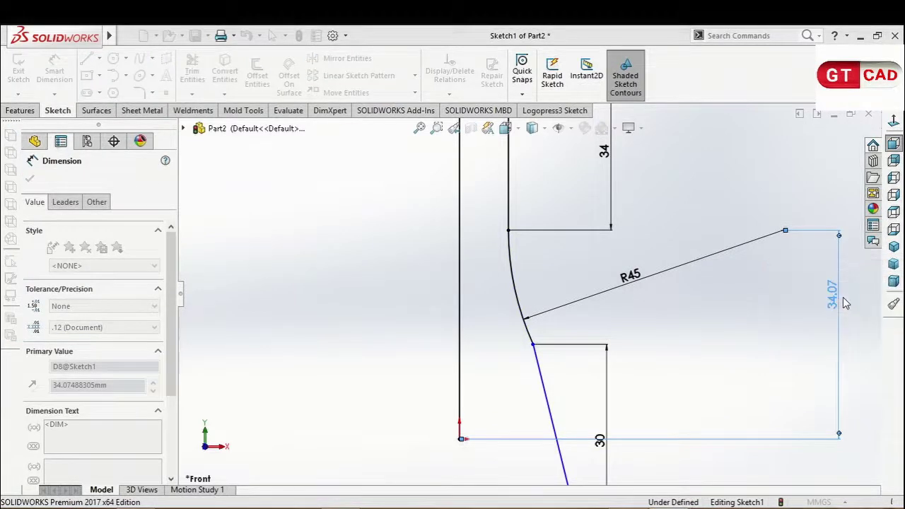
pyautogui.scroll(2, 628, 281)
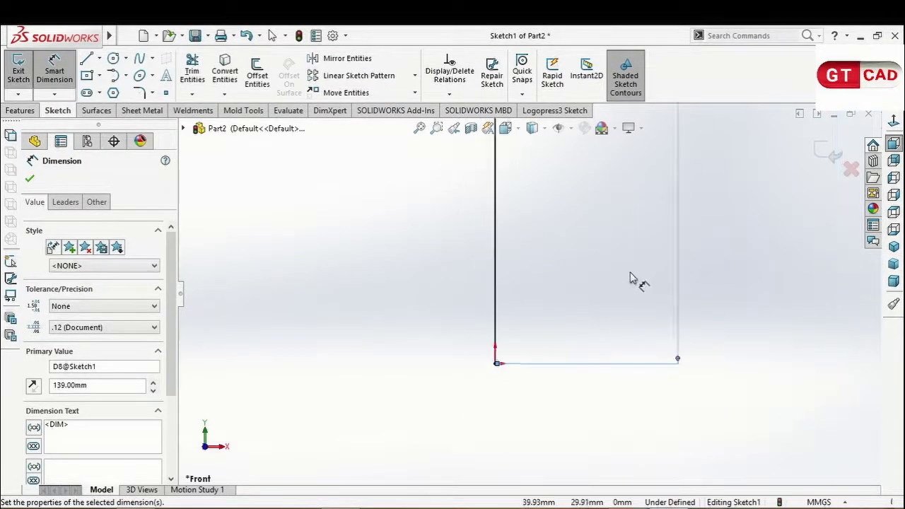
pyautogui.scroll(2, 615, 255)
pyautogui.scroll(2, 576, 212)
pyautogui.scroll(2, 537, 205)
pyautogui.scroll(-2, 527, 201)
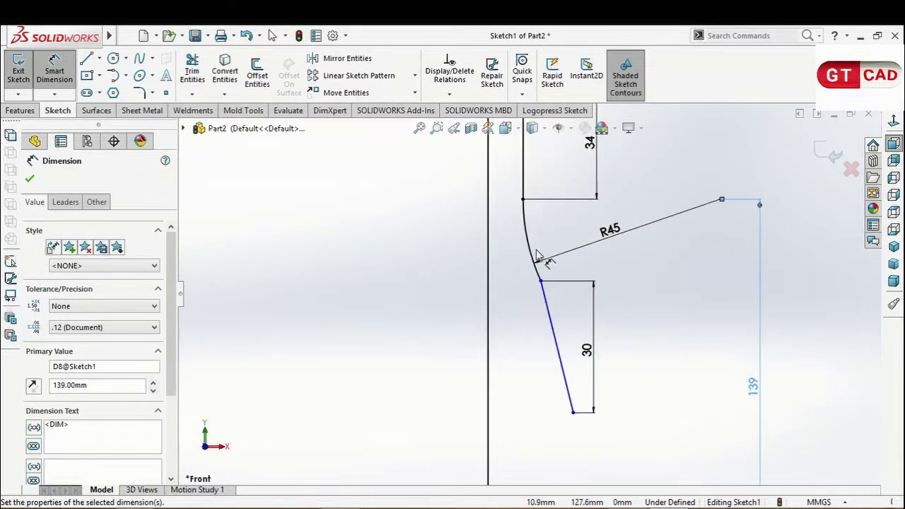
pyautogui.scroll(-2, 541, 261)
pyautogui.press('Escape')
# Make the slanted line tangent to the R45 arc.
pyautogui.click(548, 334)
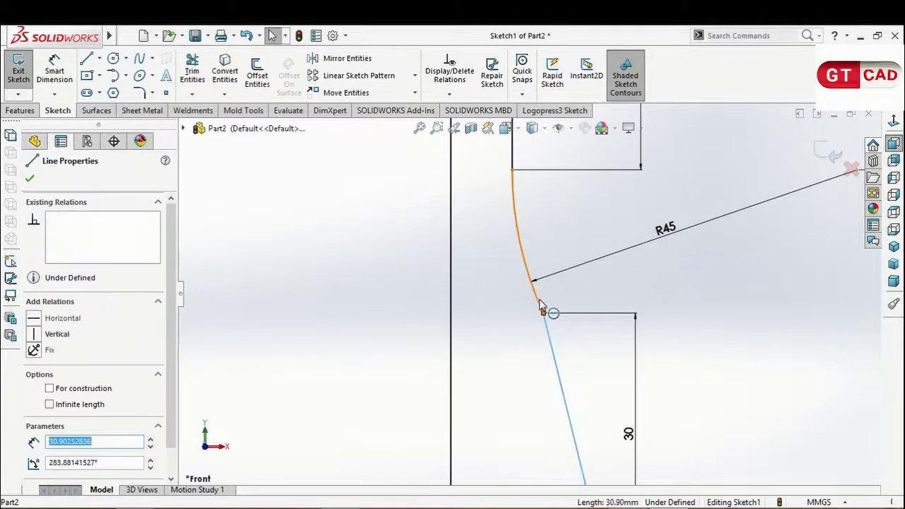
pyautogui.keyDown('ctrl'); pyautogui.click(541, 308); pyautogui.keyUp('ctrl')
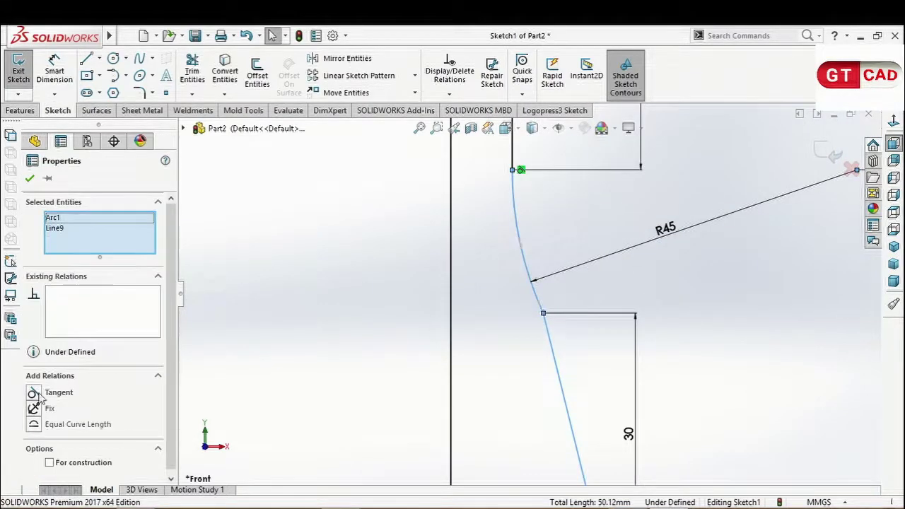
pyautogui.click(34, 393)
pyautogui.scroll(2, 596, 337)
pyautogui.click(644, 294)
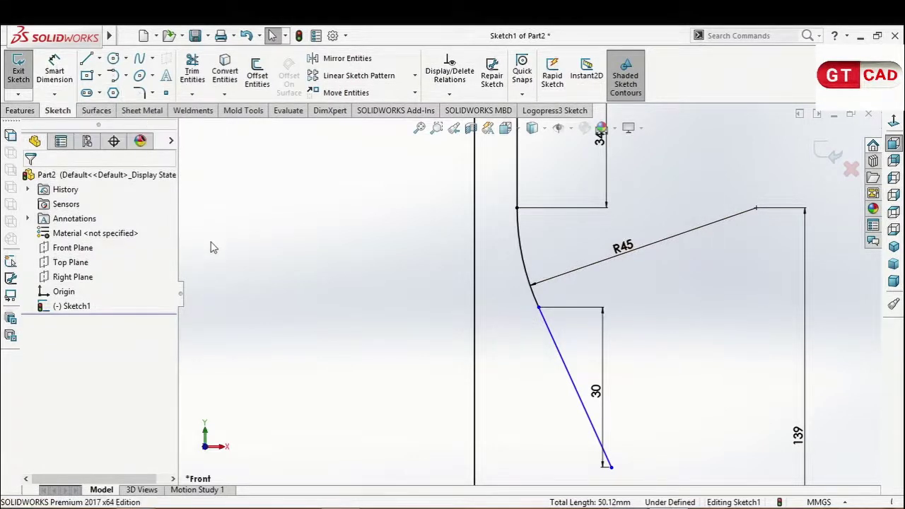
# Drag the 30 mm dimension to the left side of the slanted line.
pyautogui.scroll(1, 606, 231)
pyautogui.scroll(1, 604, 297)
pyautogui.scroll(1, 586, 368)
pyautogui.scroll(-3, 566, 376)
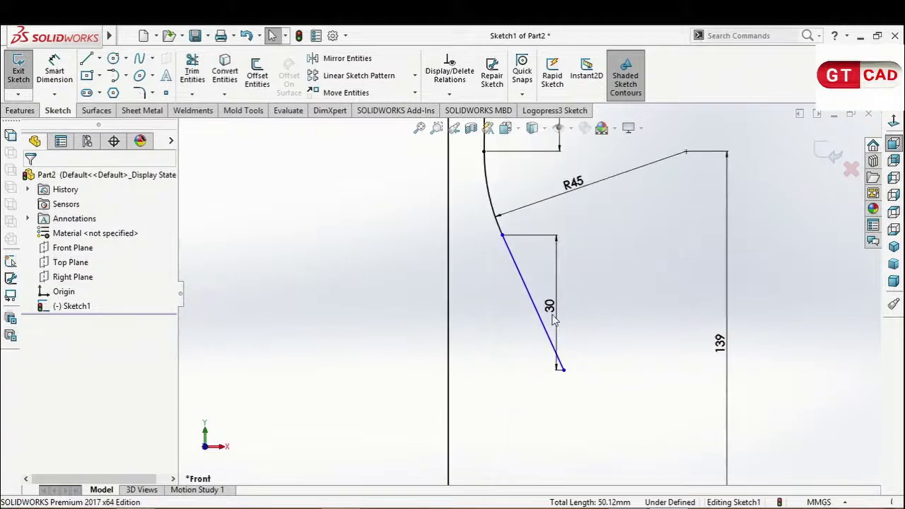
pyautogui.moveTo(549, 307); pyautogui.dragTo(390, 300)
pyautogui.click(389, 300)
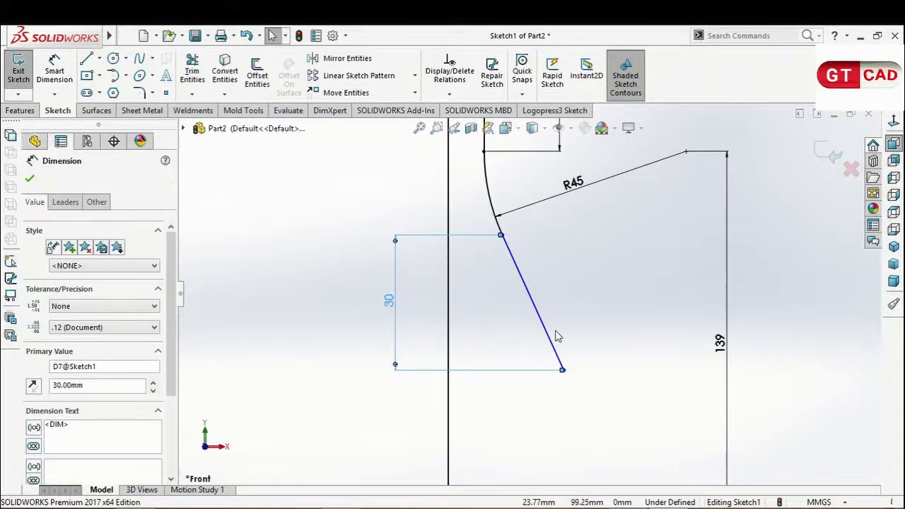
pyautogui.click(571, 333)
pyautogui.scroll(3, 573, 330)
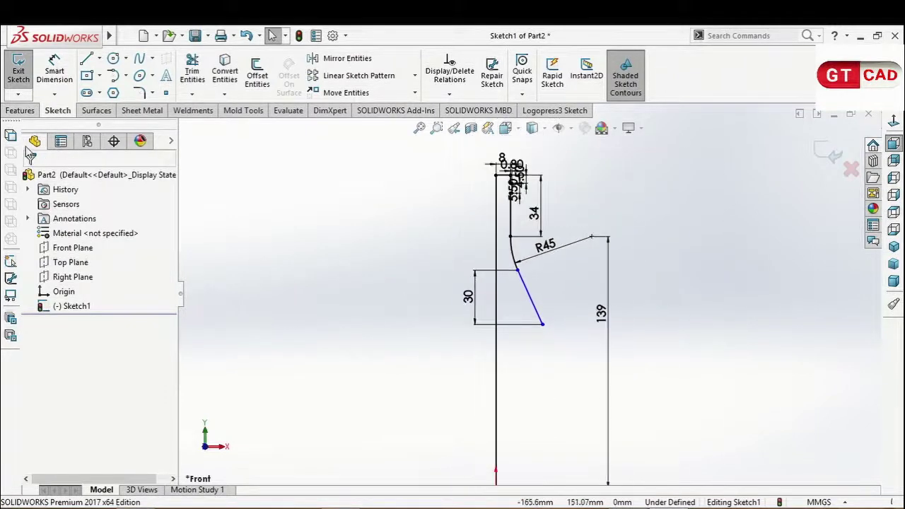
pyautogui.click(86, 60)
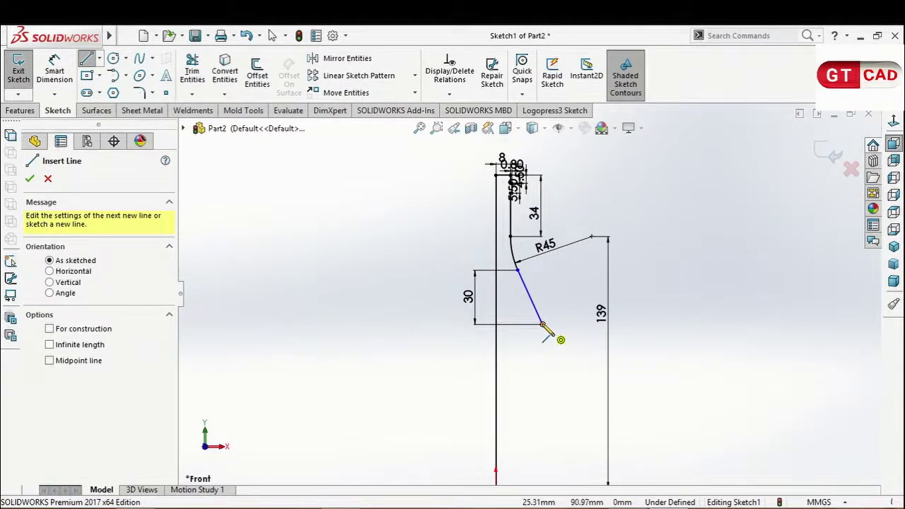
# Sketch a short segment, a vertical side wall and a lower tangent arc, closing at the origin.
pyautogui.click(542, 326)
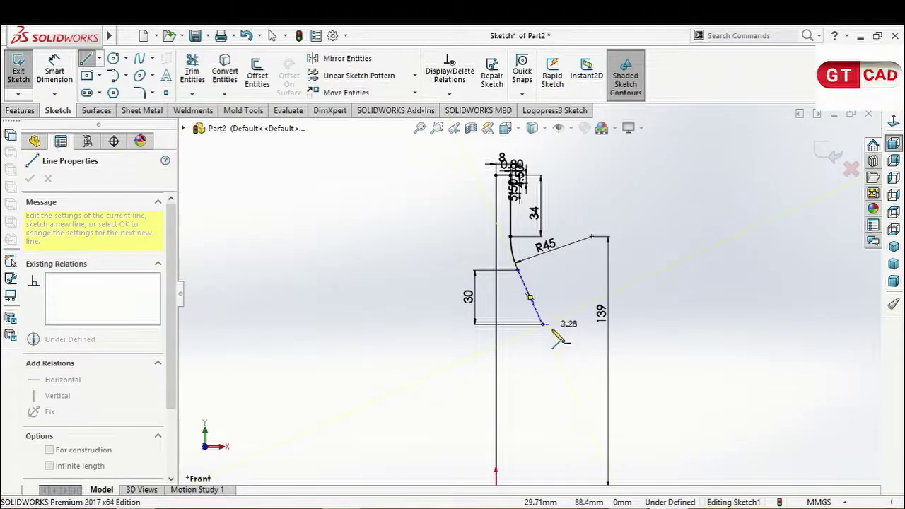
pyautogui.press('a')
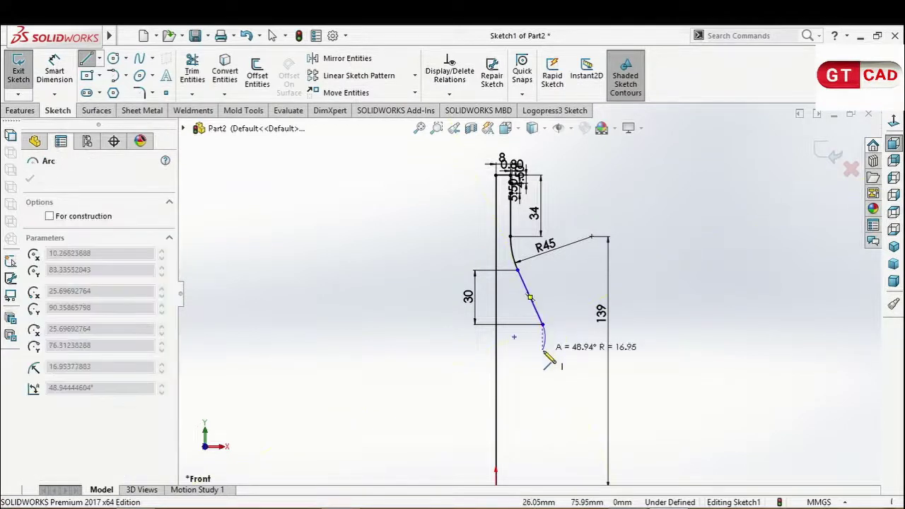
pyautogui.press('a')
pyautogui.click(548, 344)
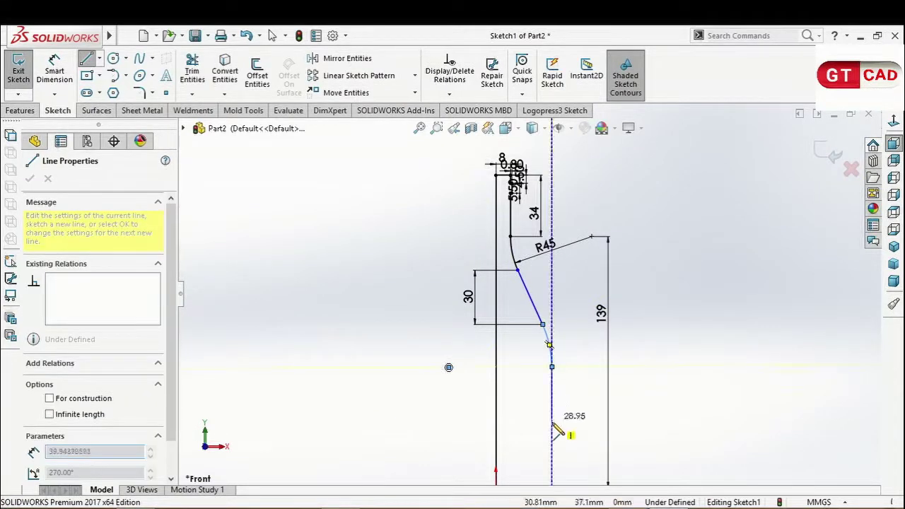
pyautogui.click(551, 442)
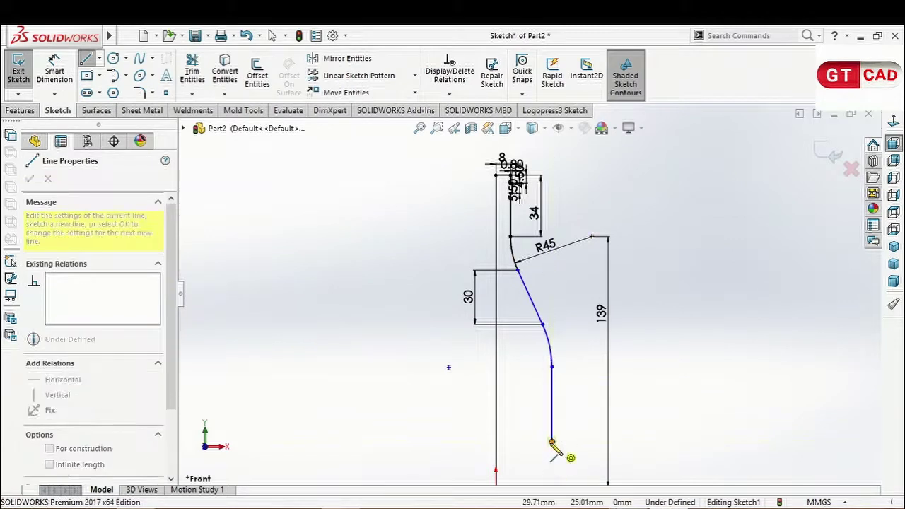
pyautogui.press('a')
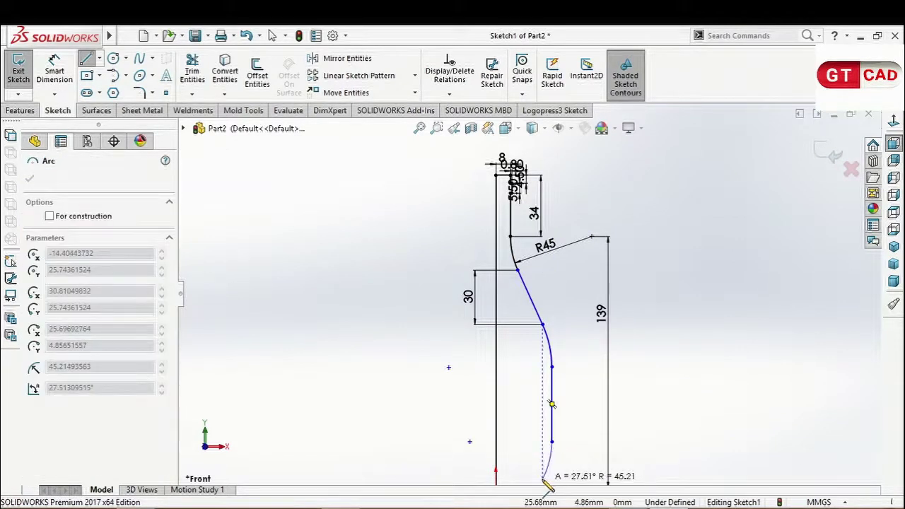
pyautogui.scroll(1, 548, 484)
pyautogui.scroll(-1, 544, 452)
pyautogui.scroll(-1, 541, 429)
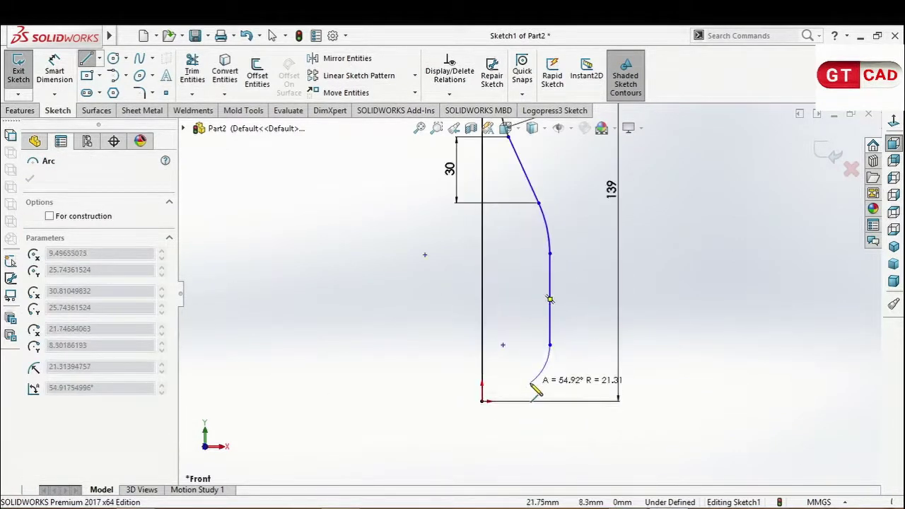
pyautogui.click(532, 381)
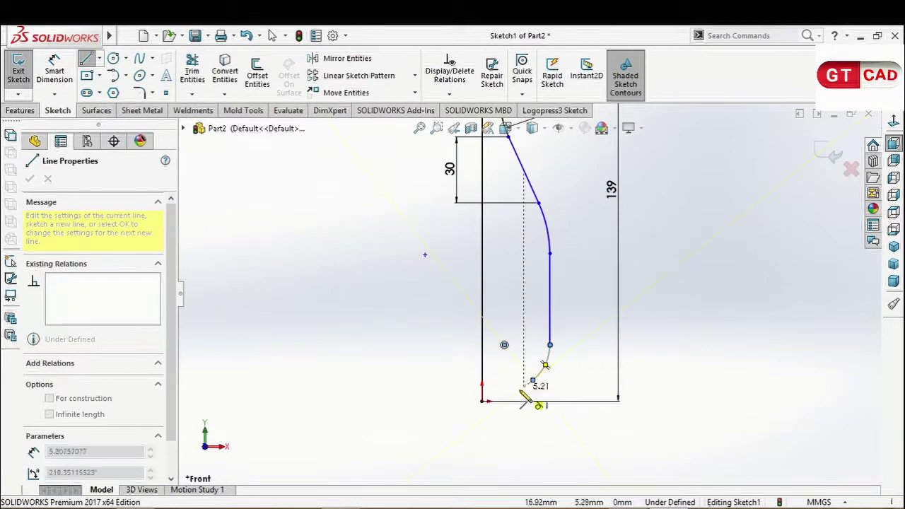
pyautogui.click(481, 401)
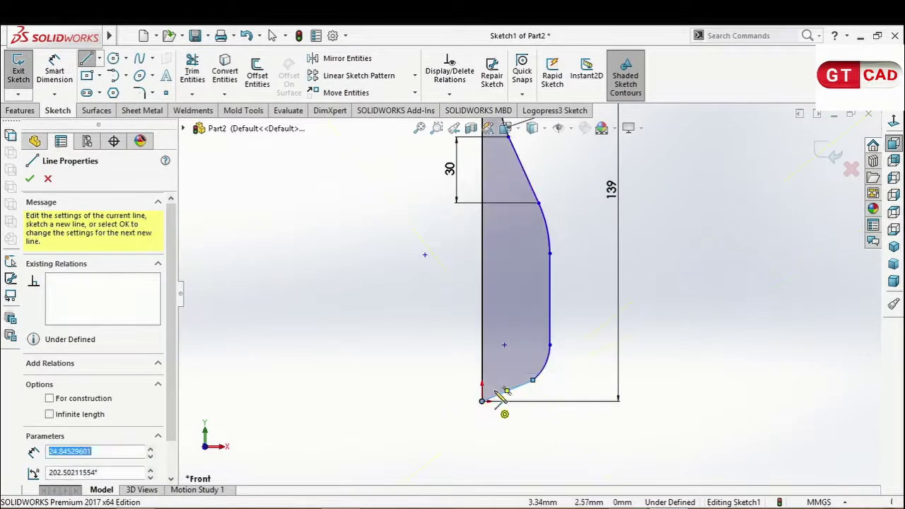
# Dimension the upper arc to R40 and its centre 17 mm from the centerline.
pyautogui.click(58, 79)
pyautogui.click(543, 226)
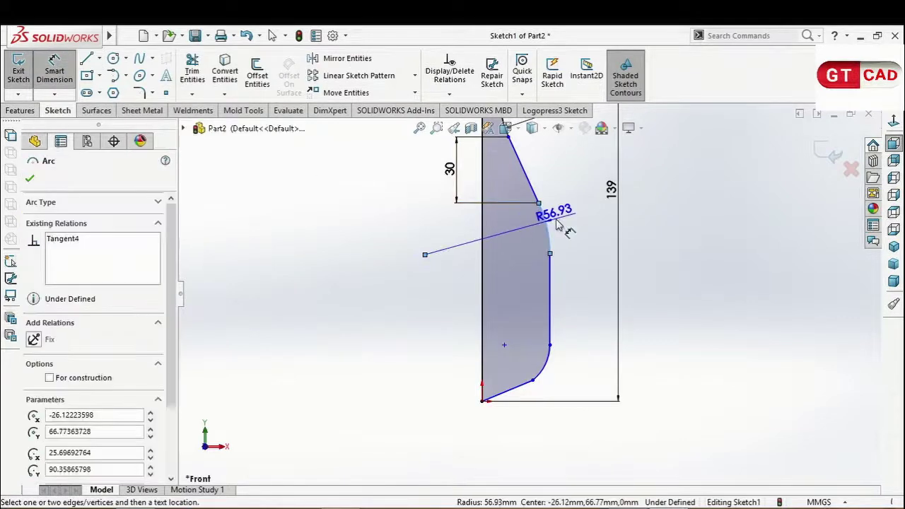
pyautogui.click(559, 228)
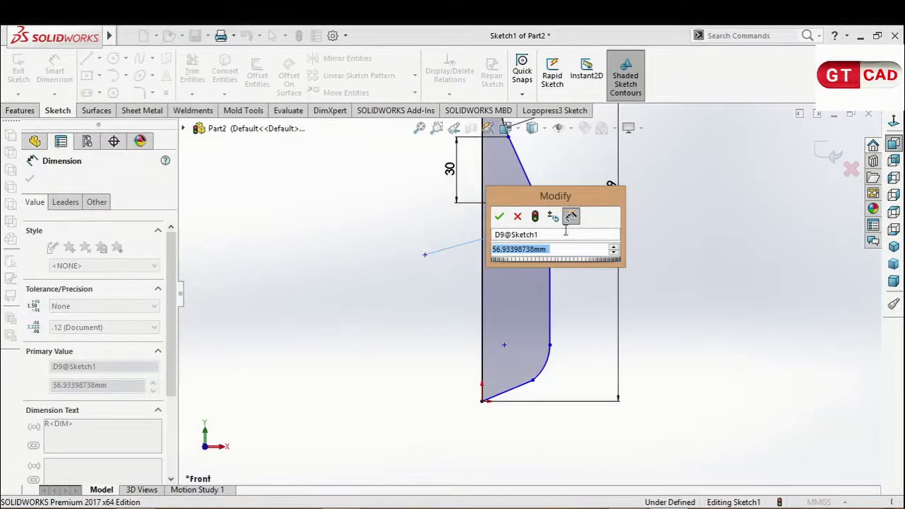
pyautogui.write('40')
pyautogui.press('Return')
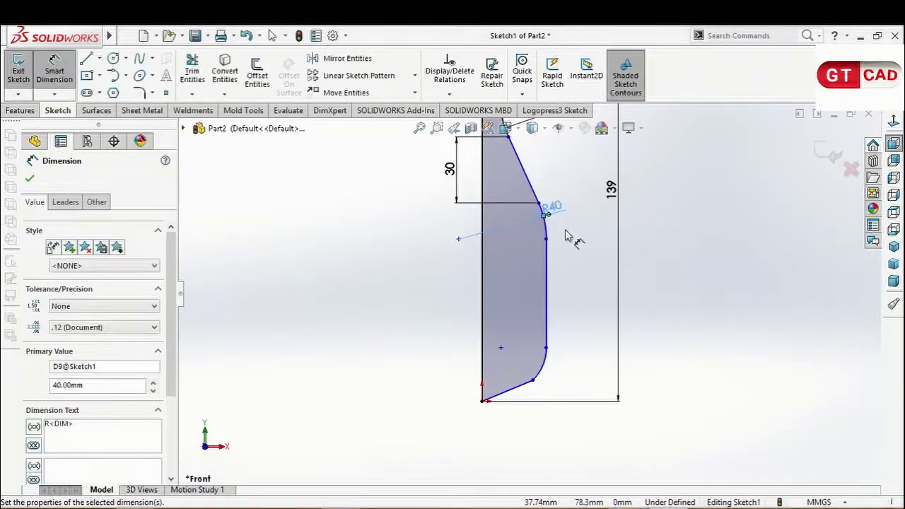
pyautogui.click(458, 241)
pyautogui.click(482, 233)
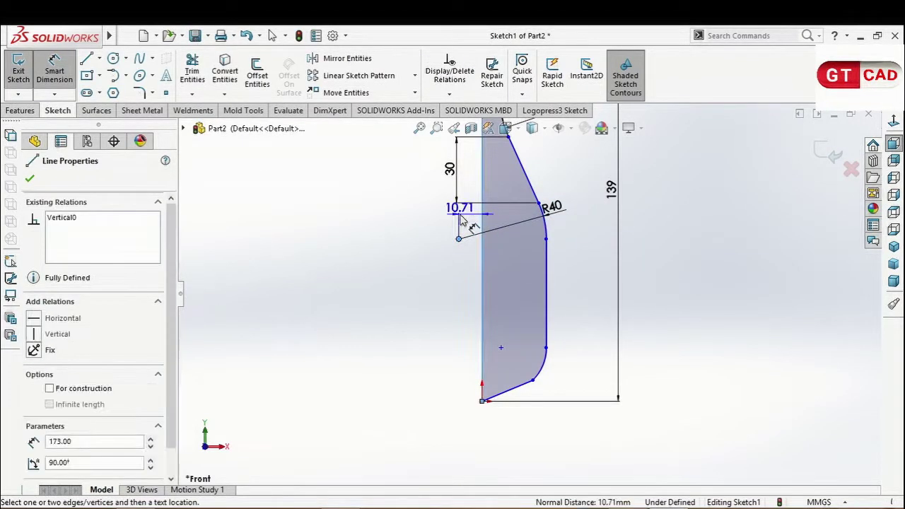
pyautogui.click(466, 263)
pyautogui.write('1')
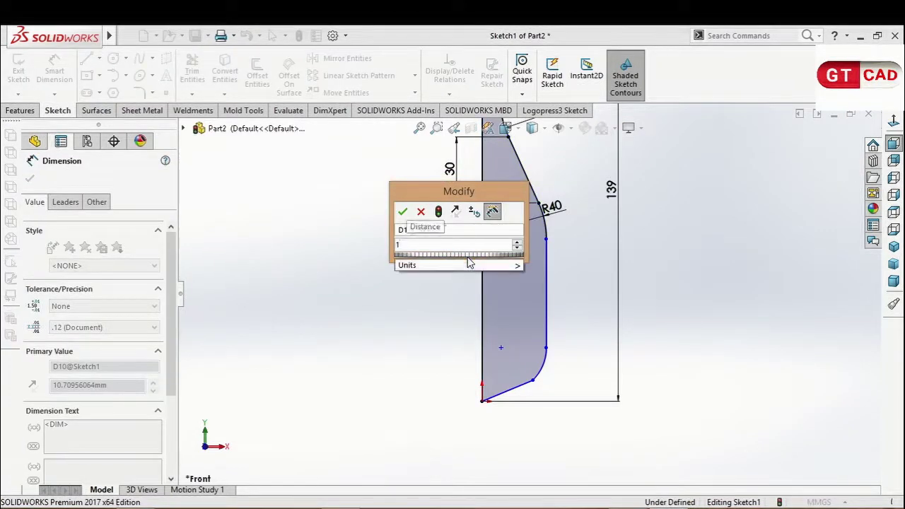
pyautogui.write('7')
pyautogui.press('Return')
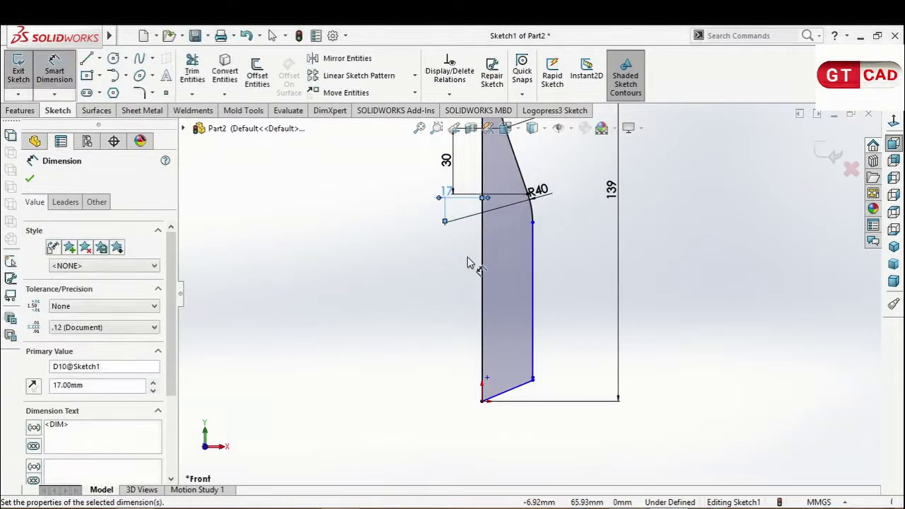
pyautogui.press('Escape')
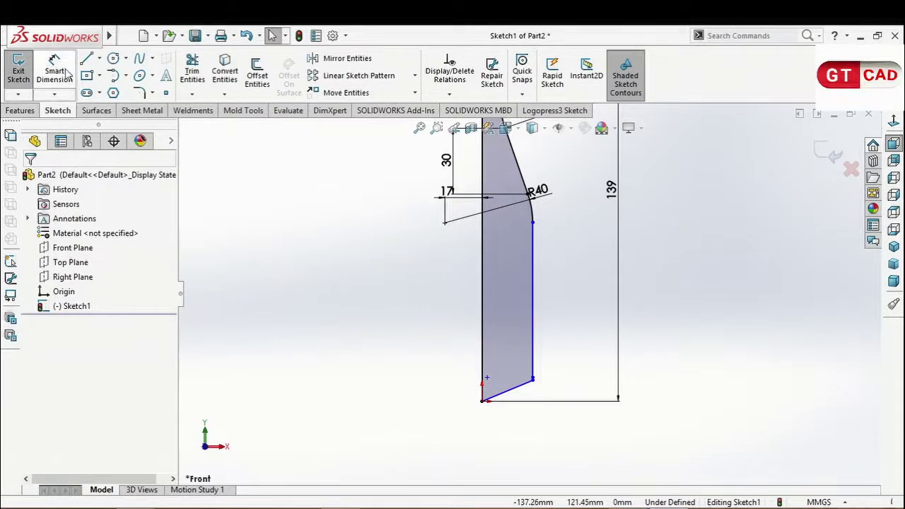
# Start an arc-centre-to-origin dimension, then cancel the unwanted vertical height.
pyautogui.click(67, 73)
pyautogui.click(444, 224)
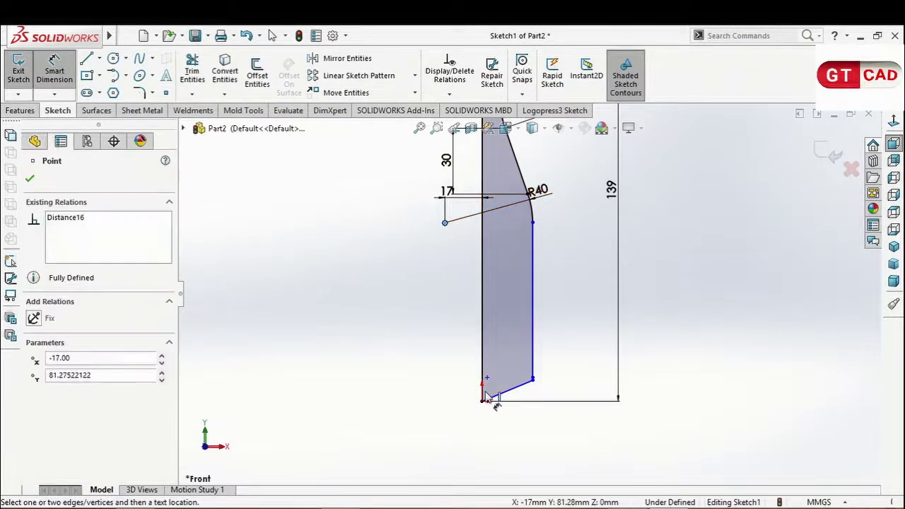
pyautogui.click(482, 400)
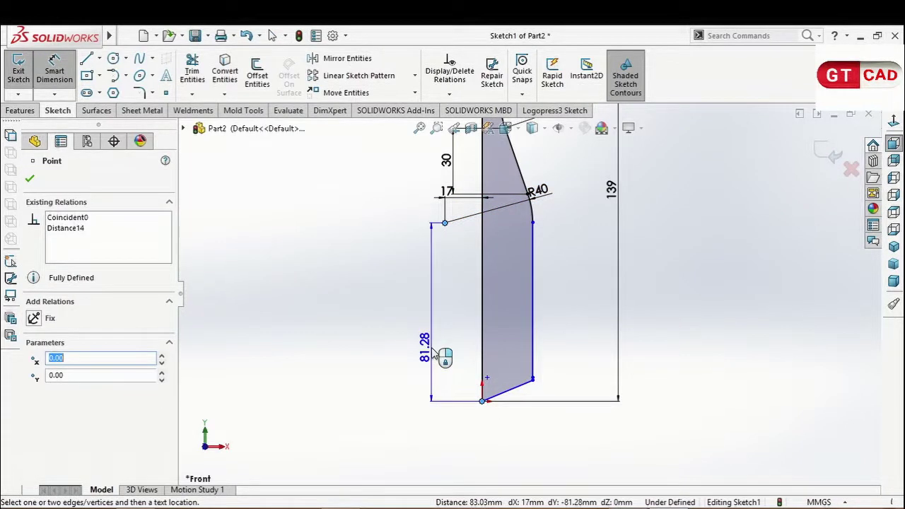
pyautogui.press('Escape')
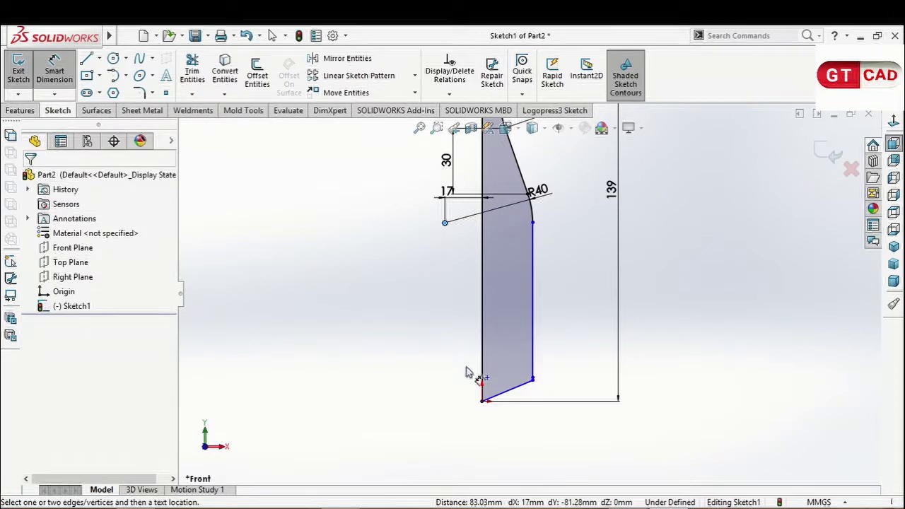
pyautogui.click(534, 223)
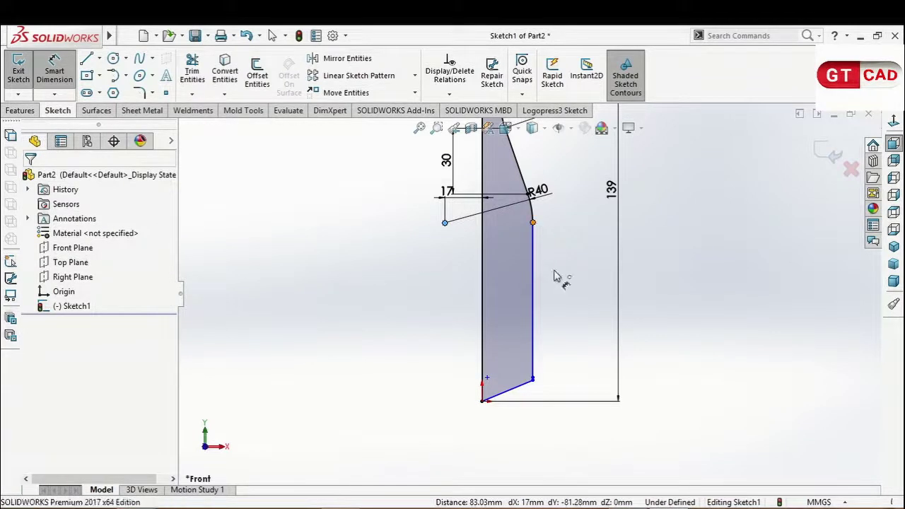
pyautogui.scroll(-3, 533, 380)
pyautogui.scroll(-3, 535, 338)
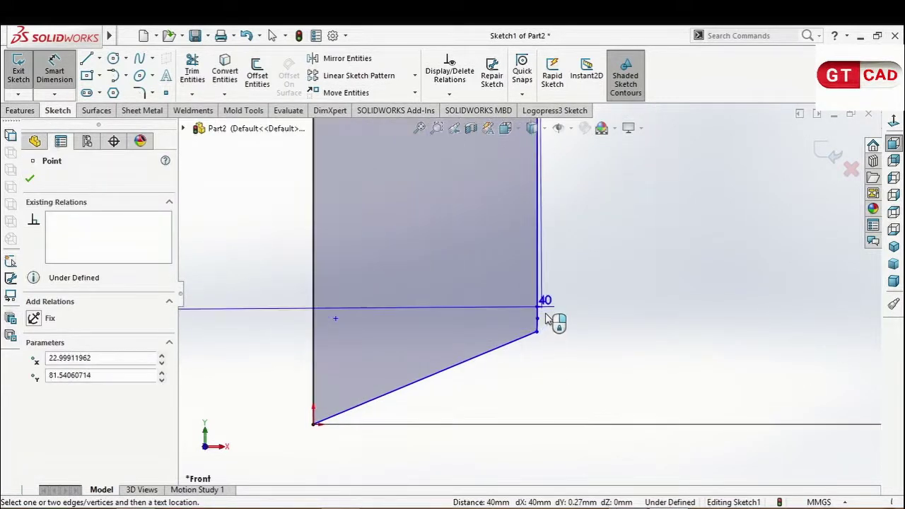
pyautogui.scroll(-2, 537, 332)
pyautogui.scroll(-1, 555, 314)
pyautogui.scroll(2, 547, 313)
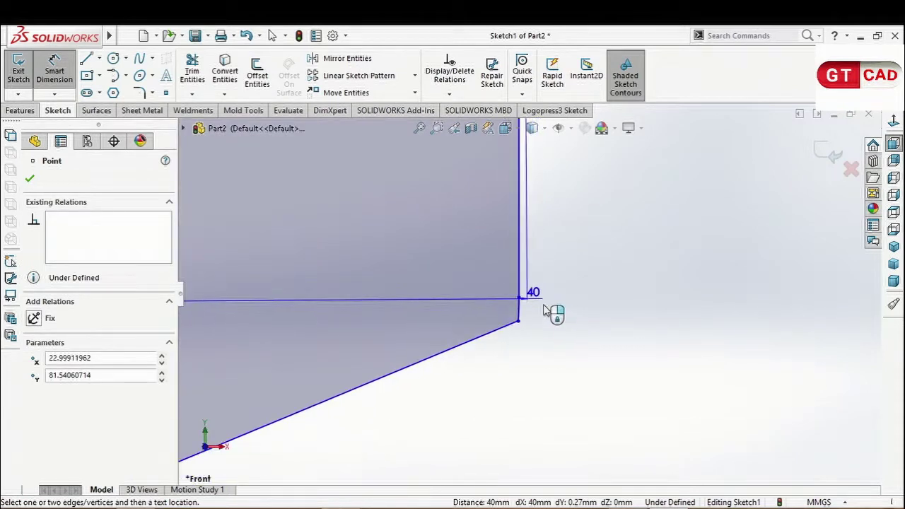
pyautogui.scroll(2, 558, 220)
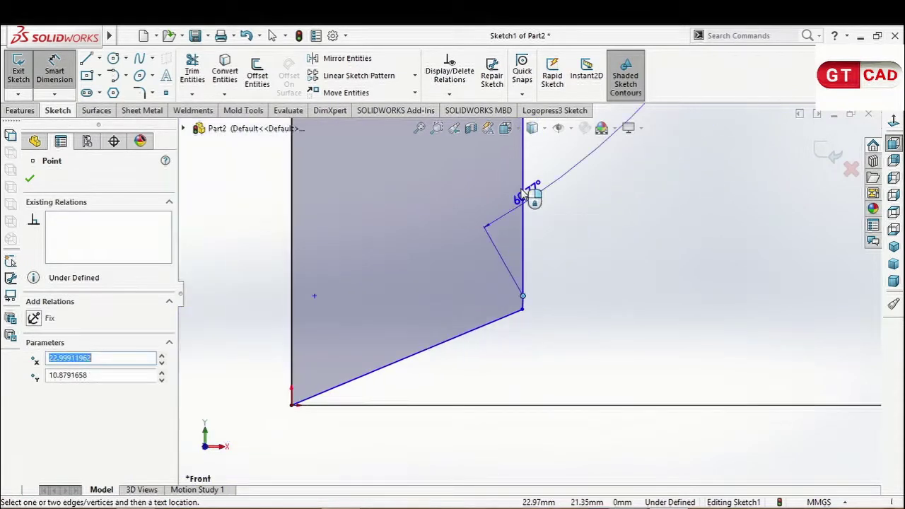
pyautogui.scroll(2, 525, 195)
pyautogui.press('Escape')
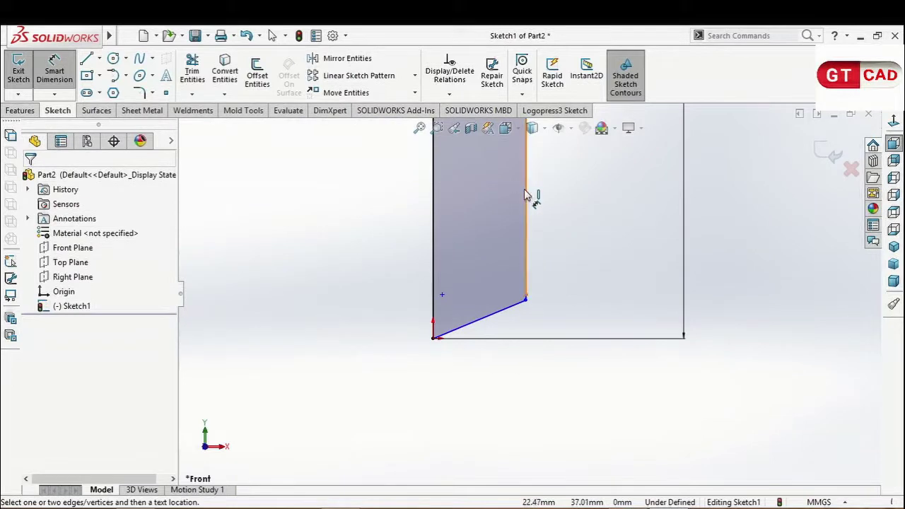
pyautogui.click(523, 189)
pyautogui.press('Escape')
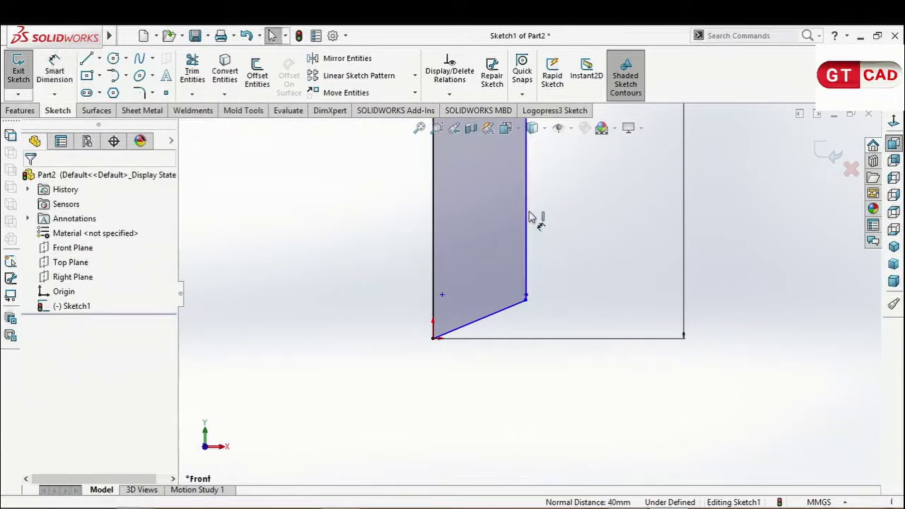
pyautogui.click(527, 215)
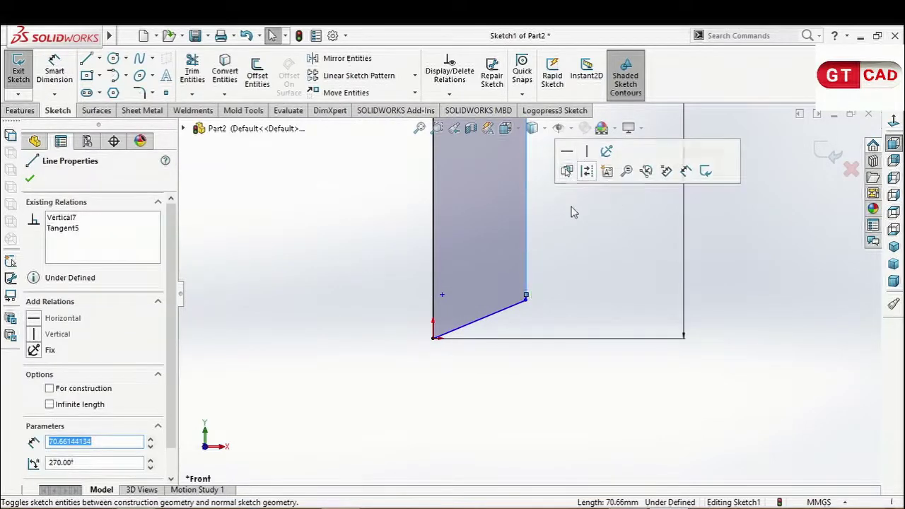
pyautogui.scroll(-2, 548, 318)
pyautogui.scroll(-3, 530, 316)
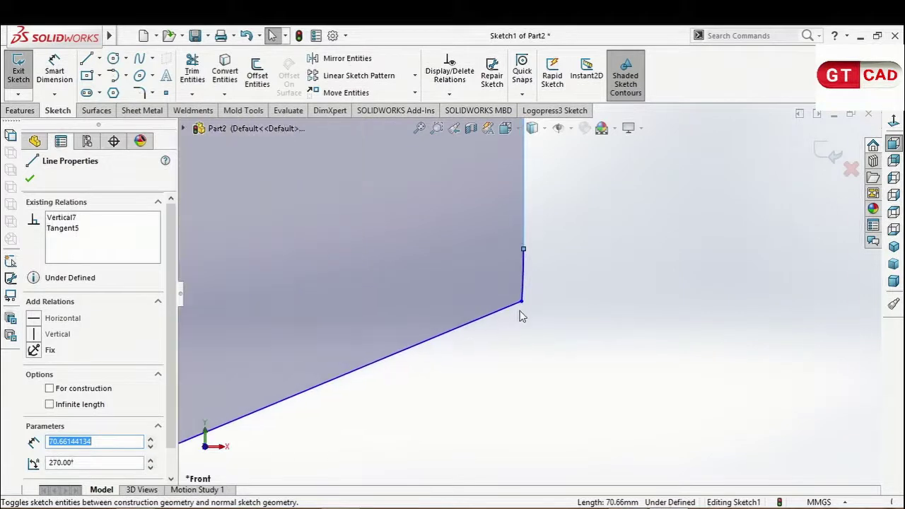
# Round the profile's bottom-right corner and dimension the fillet at R7.5.
pyautogui.moveTo(521, 304); pyautogui.dragTo(504, 298)
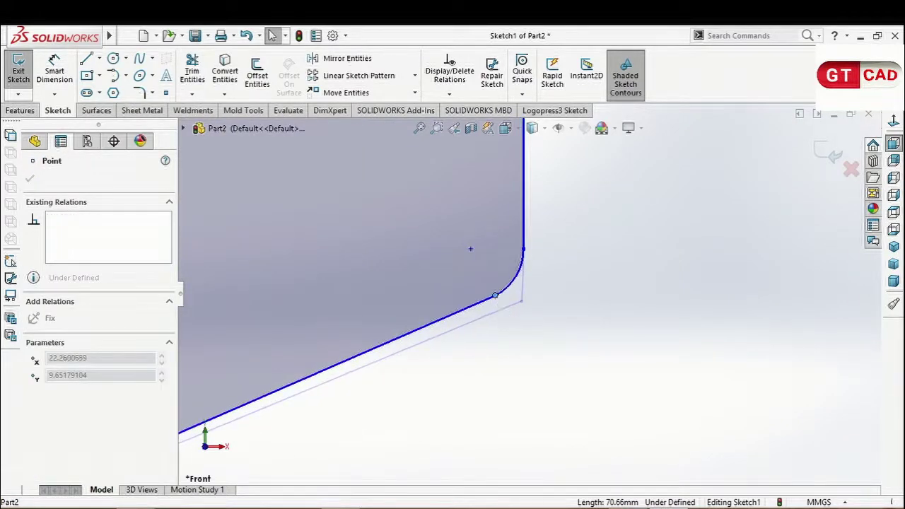
pyautogui.click(592, 325)
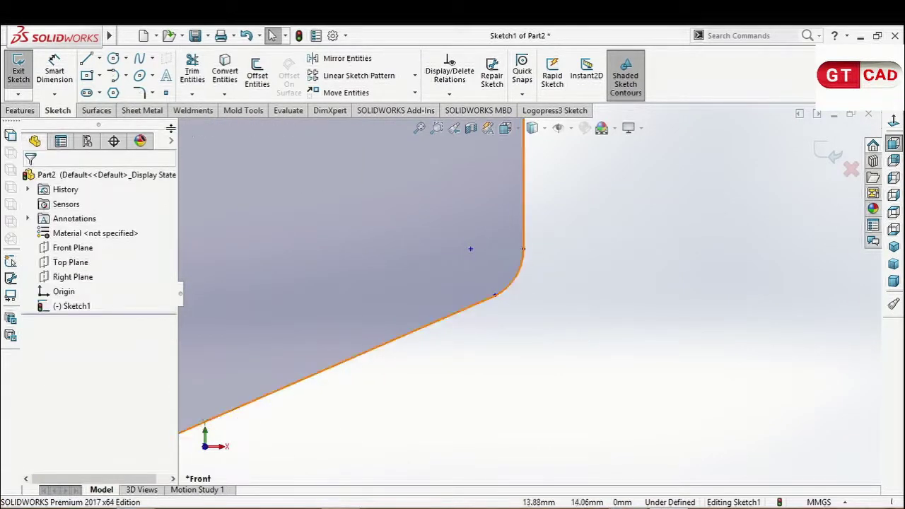
pyautogui.click(54, 71)
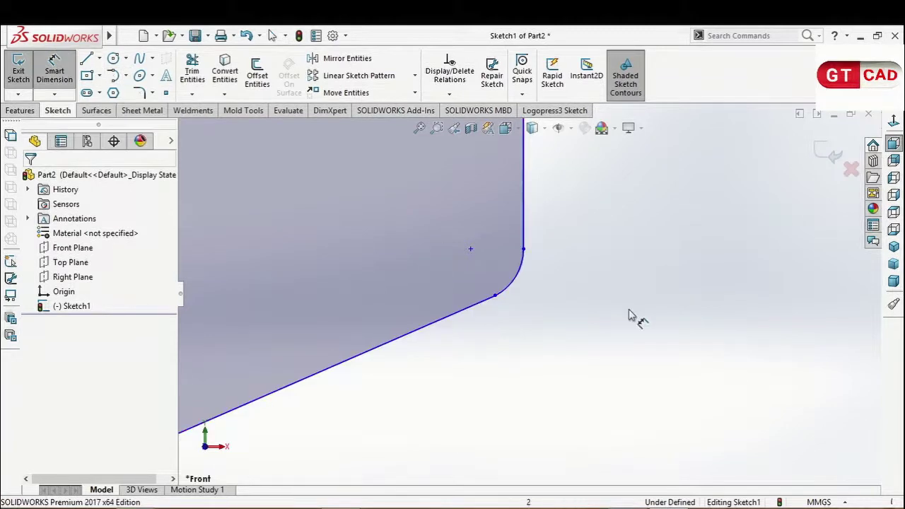
pyautogui.click(520, 292)
pyautogui.click(586, 337)
pyautogui.write('7')
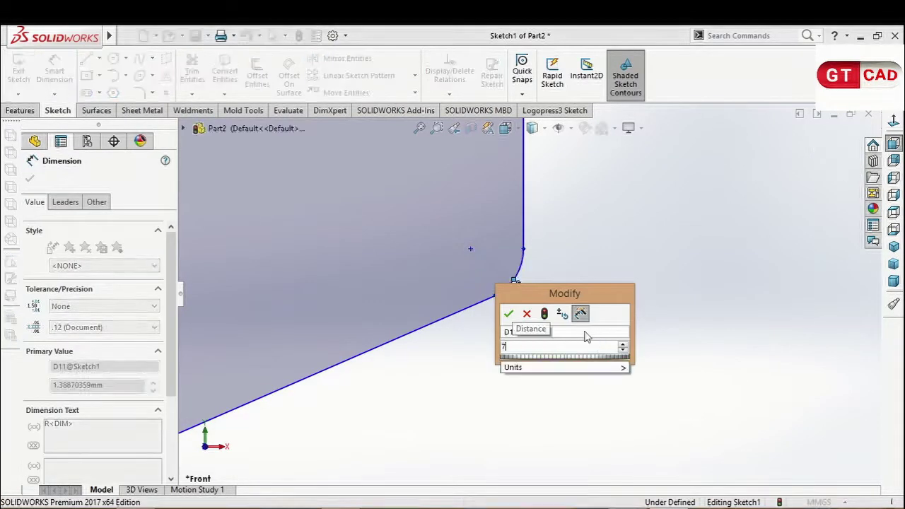
pyautogui.write('.5')
pyautogui.press('Return')
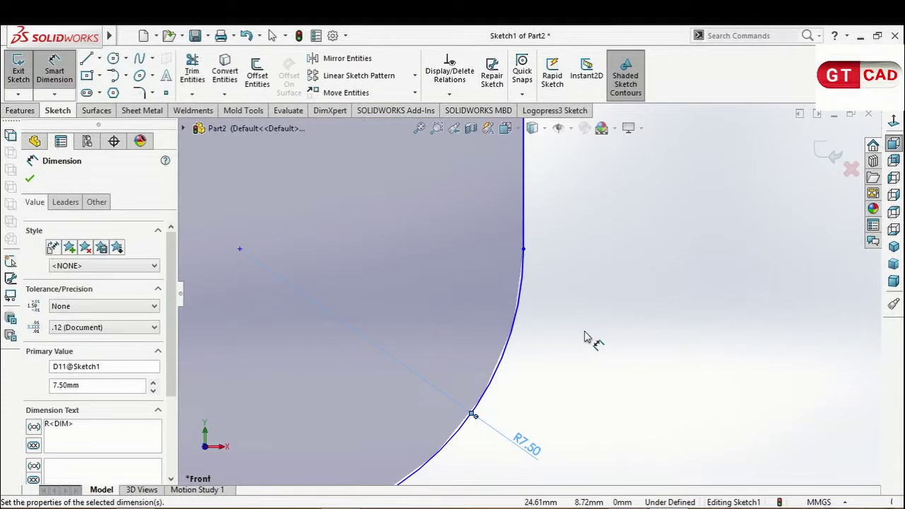
# Drag the bottom line down so it shortens to about 17.6 mm.
pyautogui.press('f')
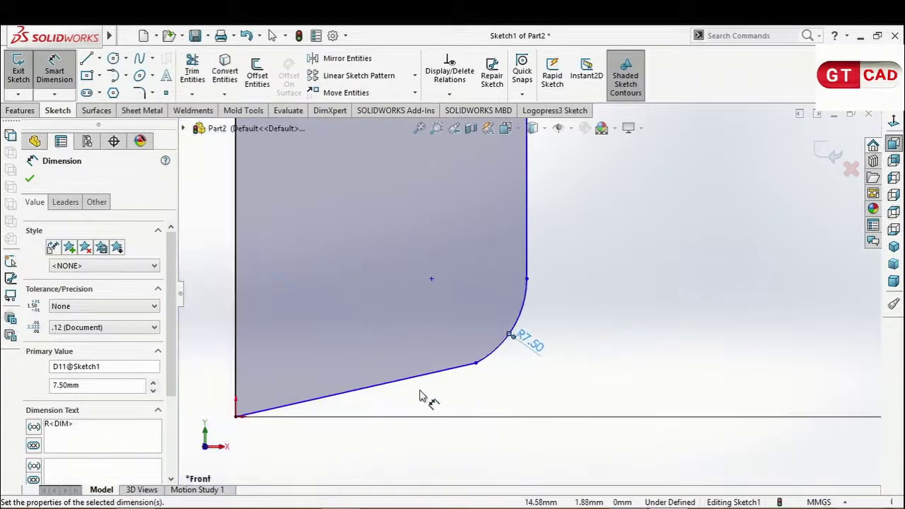
pyautogui.click(417, 390)
pyautogui.press('Escape')
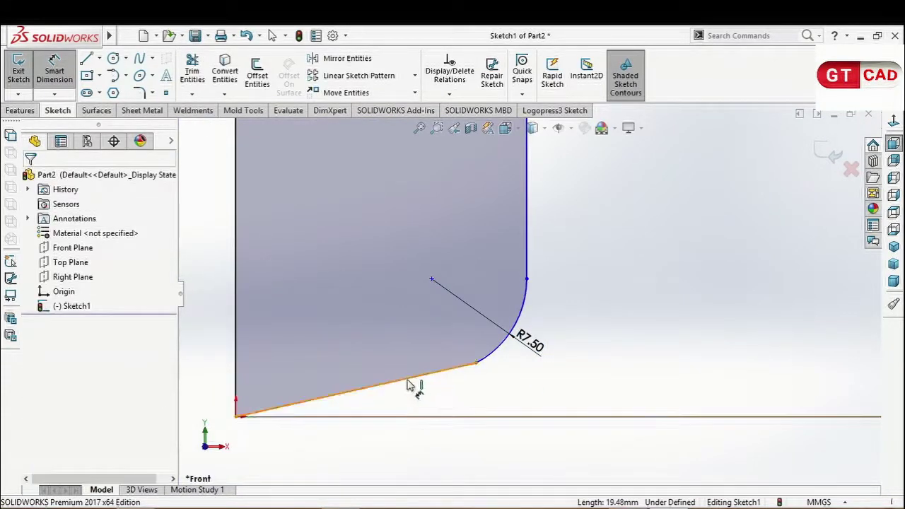
pyautogui.press('Escape')
pyautogui.moveTo(385, 387); pyautogui.dragTo(390, 409)
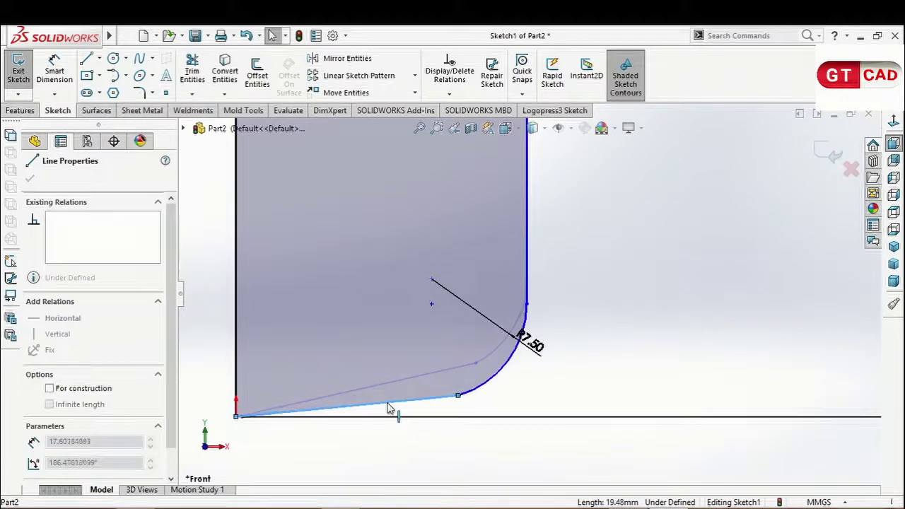
# Select the bottom line to check its length, cancelling the attempted dimension.
pyautogui.click(394, 448)
pyautogui.click(55, 71)
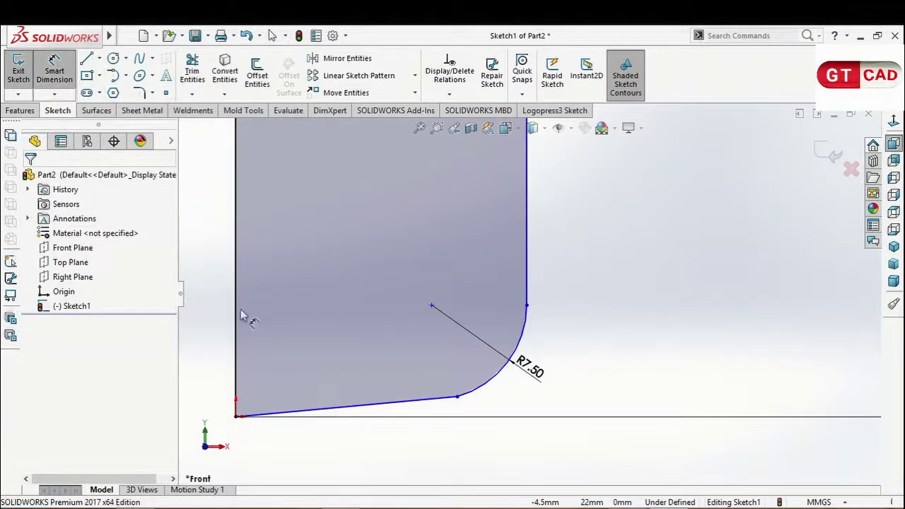
pyautogui.click(357, 407)
pyautogui.press('Escape')
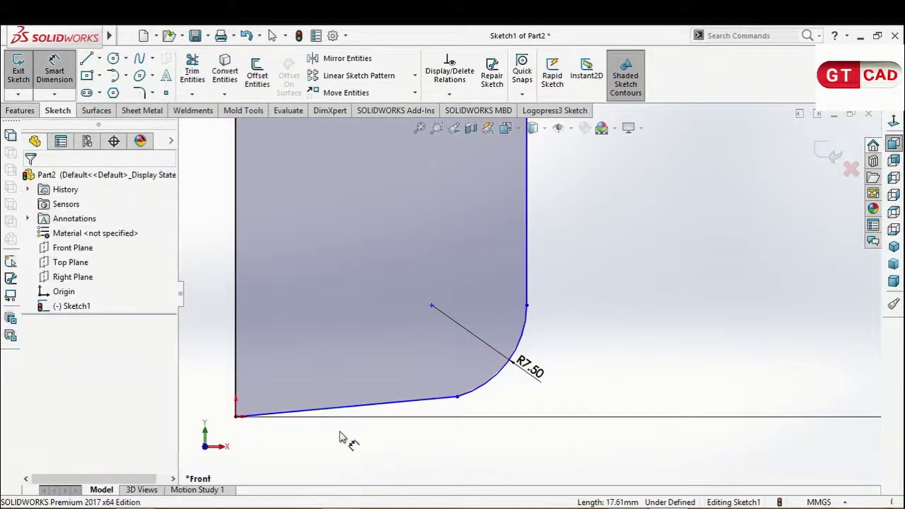
pyautogui.scroll(-1, 441, 427)
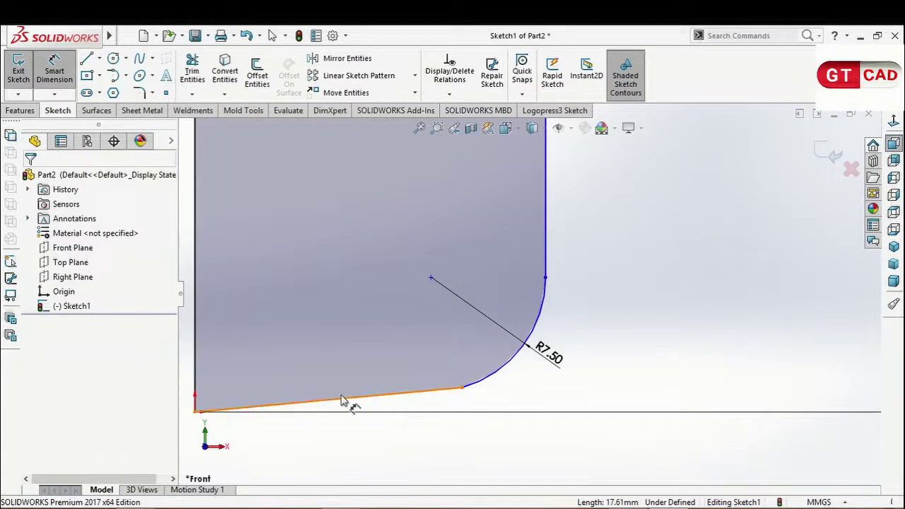
pyautogui.press('Escape')
# Delete the straight bottom line and draw a tangent arc from the fillet end to the origin.
pyautogui.click(316, 405)
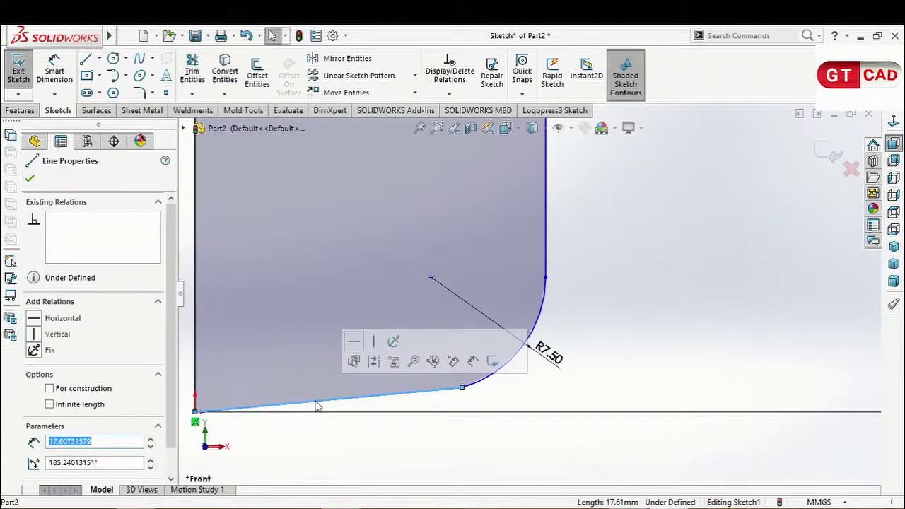
pyautogui.press('Delete')
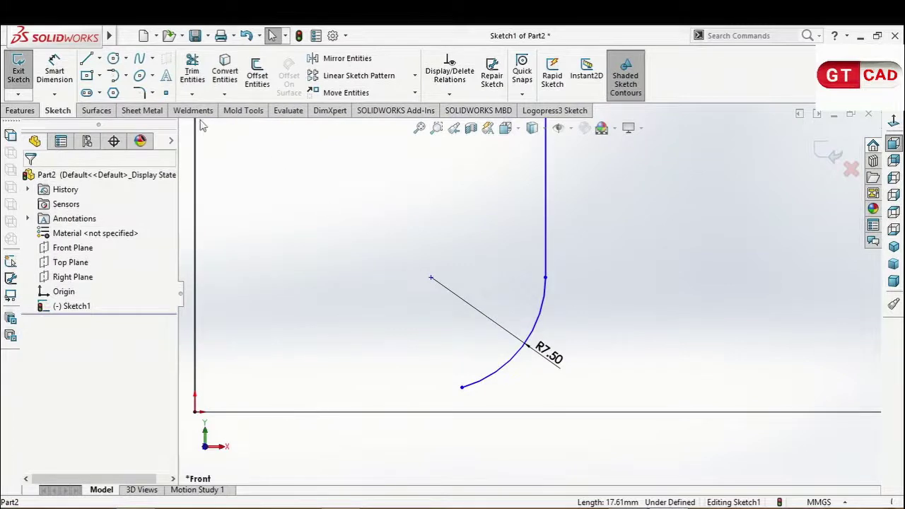
pyautogui.click(86, 59)
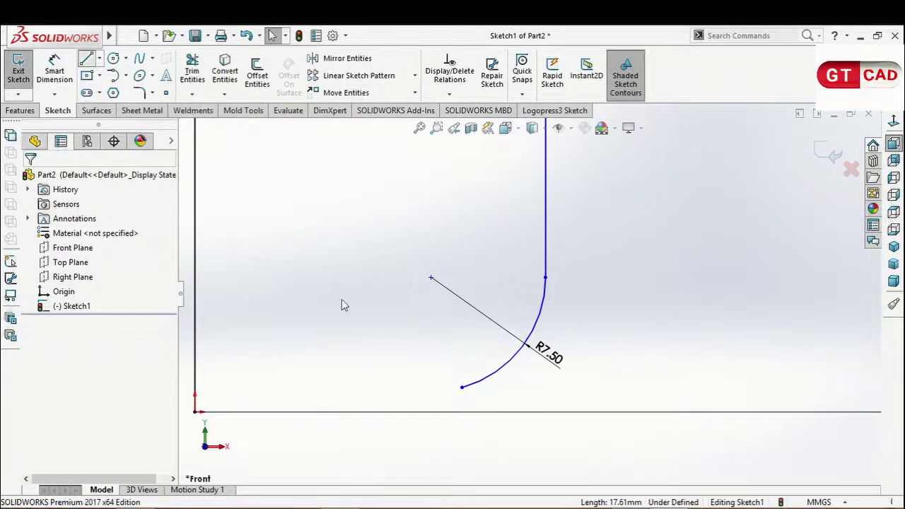
pyautogui.click(461, 387)
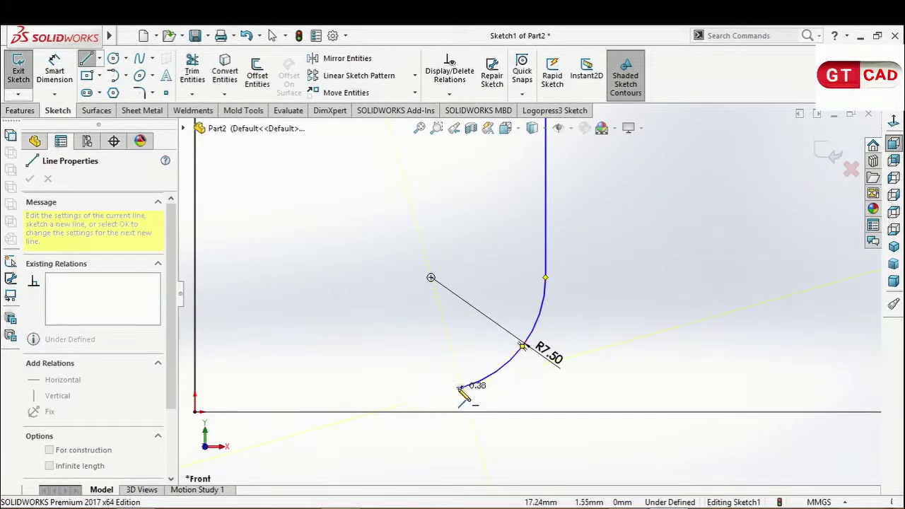
pyautogui.click(195, 411)
pyautogui.rightClick(273, 346)
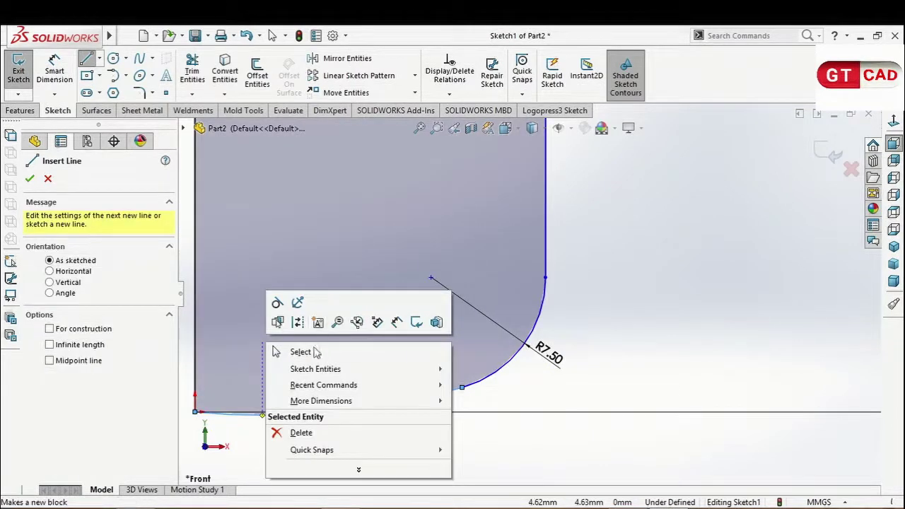
pyautogui.click(300, 351)
# Dimension the new bottom arc with a 61 mm radius.
pyautogui.press('d')
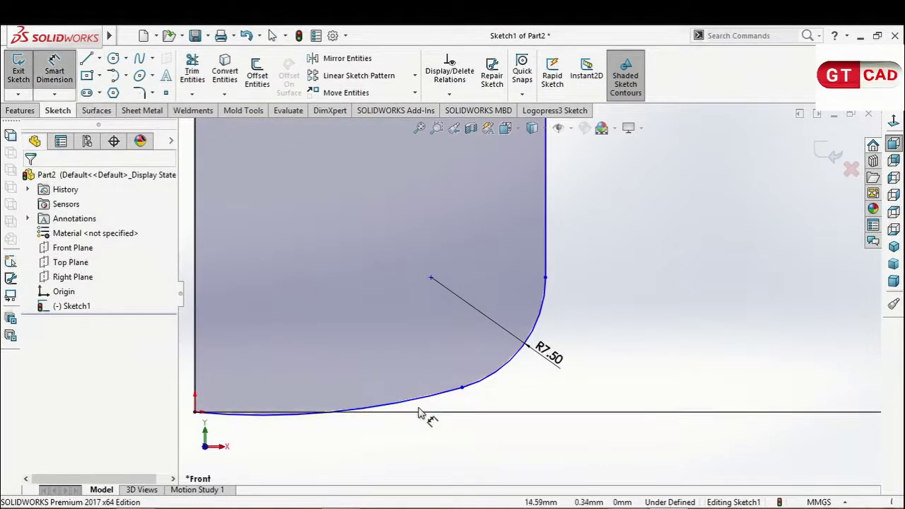
pyautogui.click(425, 417)
pyautogui.click(429, 428)
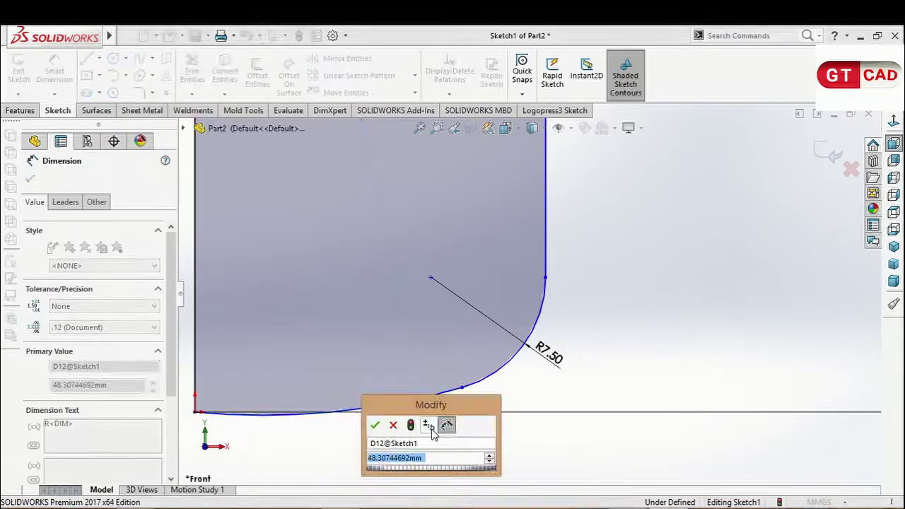
pyautogui.write('61')
pyautogui.press('Return')
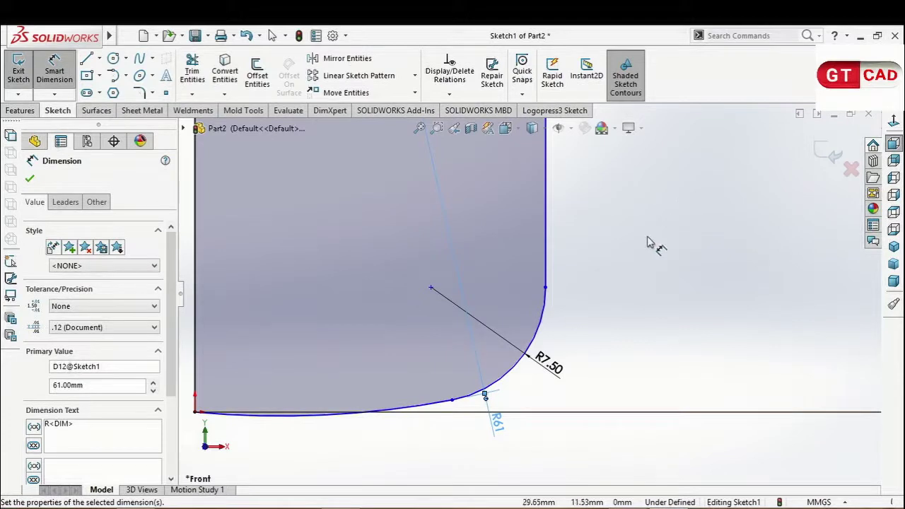
# Give the straight right side of the bowl a 71 mm length dimension.
pyautogui.scroll(2, 624, 281)
pyautogui.scroll(2, 629, 286)
pyautogui.scroll(2, 561, 246)
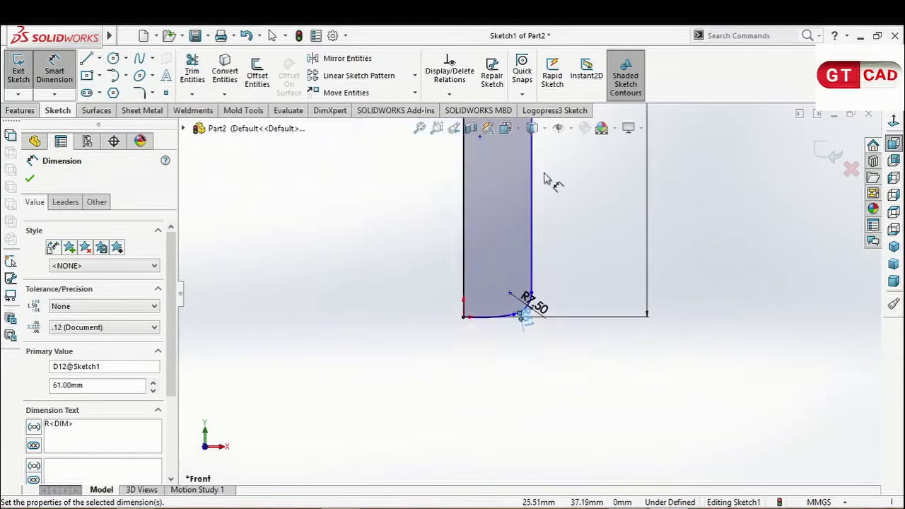
pyautogui.scroll(1, 548, 178)
pyautogui.scroll(-3, 545, 180)
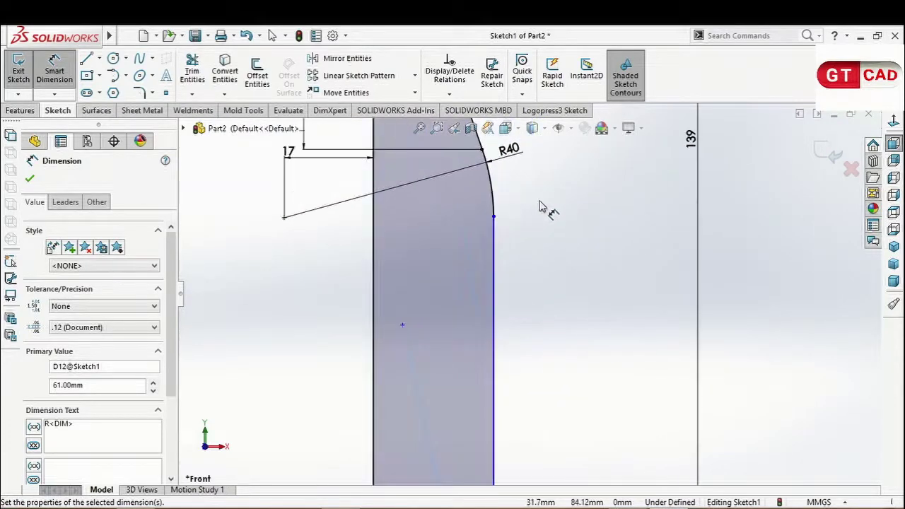
pyautogui.click(497, 248)
pyautogui.click(535, 263)
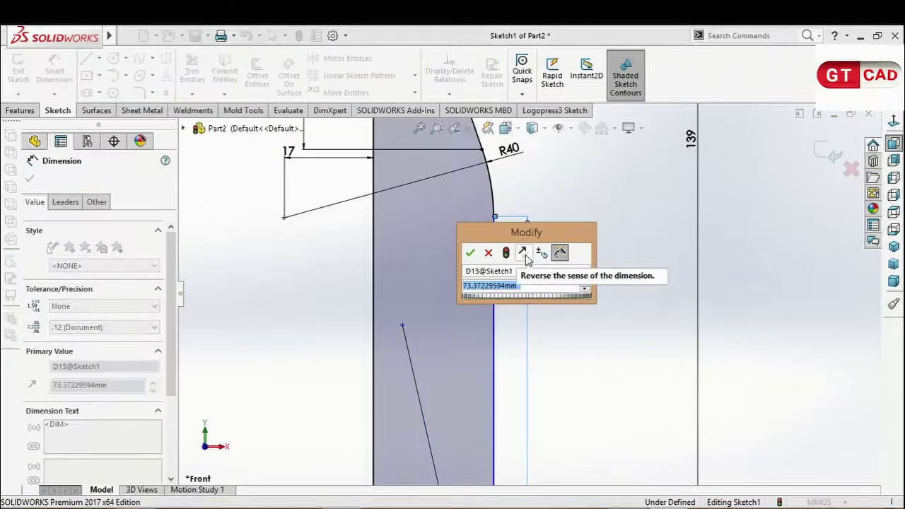
pyautogui.write('71')
pyautogui.press('Return')
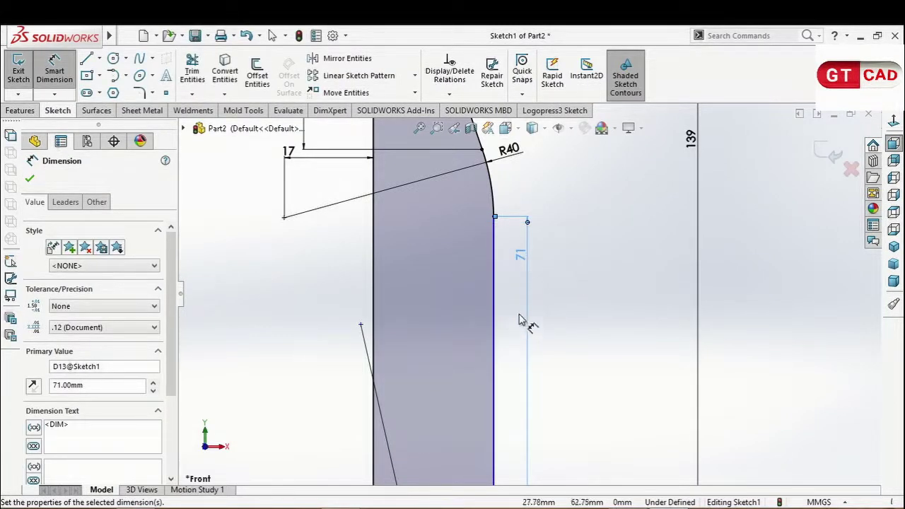
pyautogui.scroll(3, 519, 320)
pyautogui.scroll(-3, 512, 396)
pyautogui.scroll(-2, 507, 346)
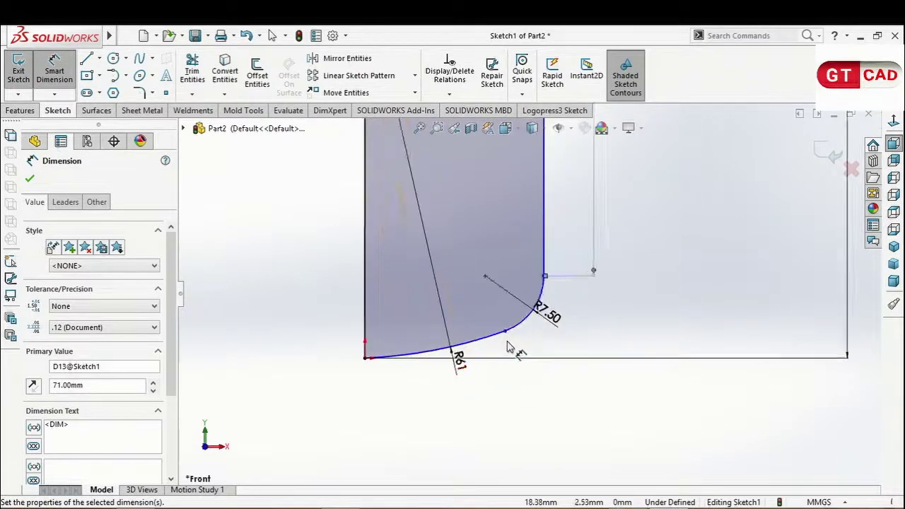
pyautogui.scroll(-1, 507, 347)
pyautogui.scroll(2, 508, 344)
# Select the fillet centre and origin to check their positions, abandoning a horizontal dimension.
pyautogui.click(503, 268)
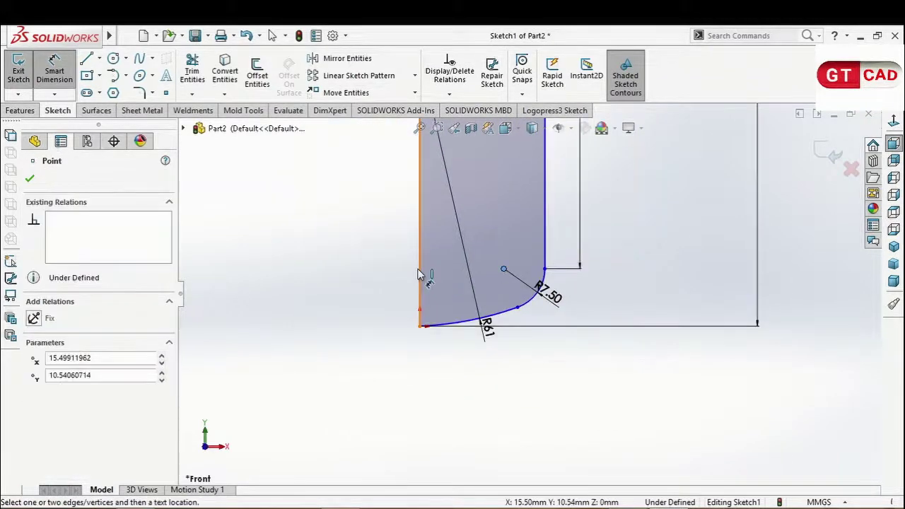
pyautogui.click(421, 272)
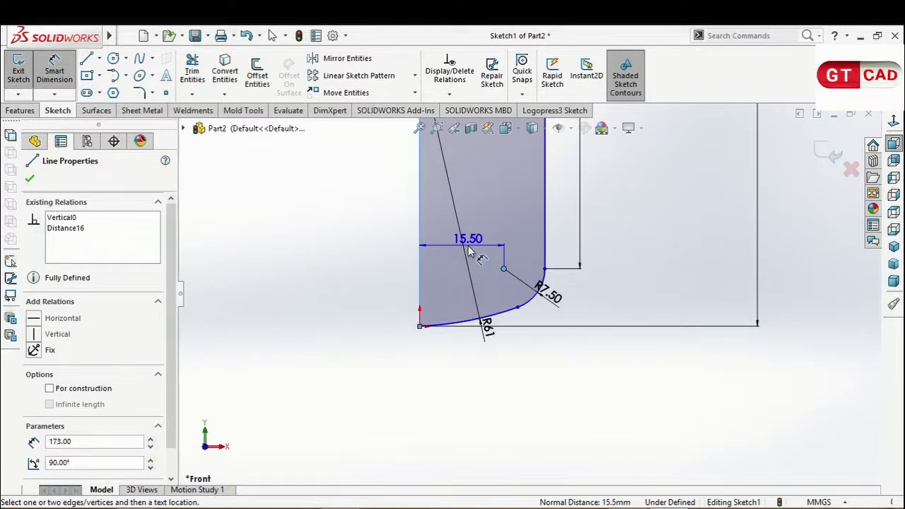
pyautogui.press('Escape')
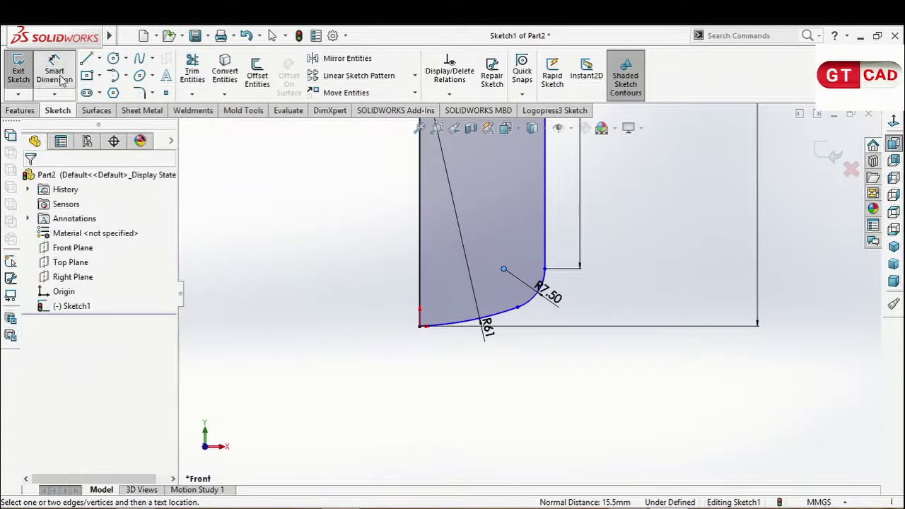
pyautogui.click(57, 74)
pyautogui.click(503, 270)
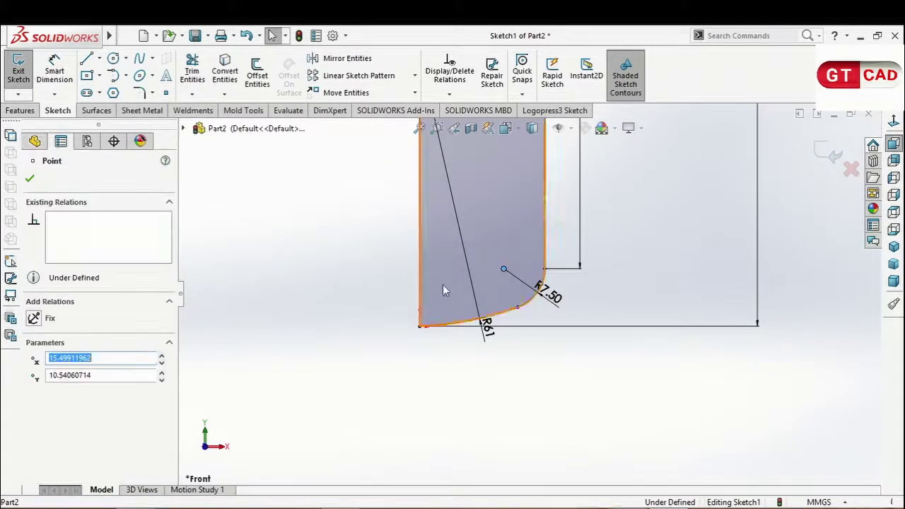
pyautogui.click(419, 326)
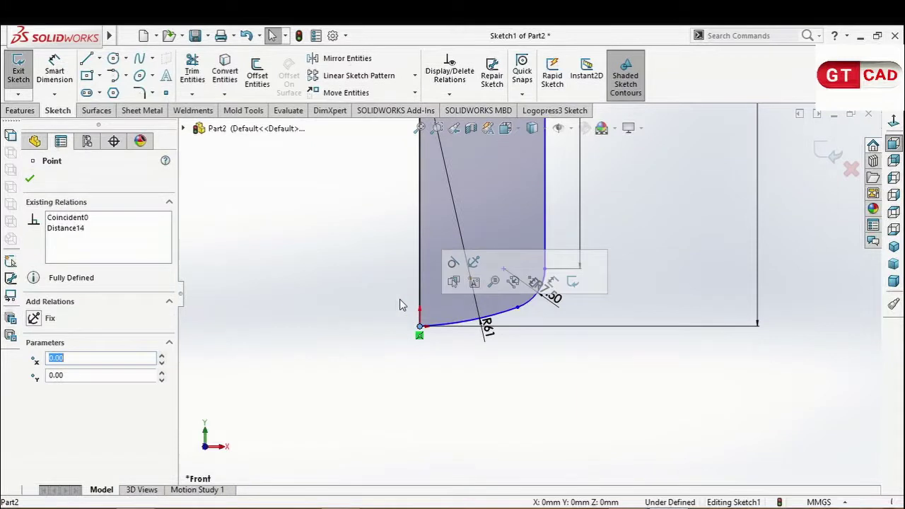
# Add a 9.80 mm vertical dimension from the origin to the fillet centre.
pyautogui.click(44, 69)
pyautogui.click(503, 269)
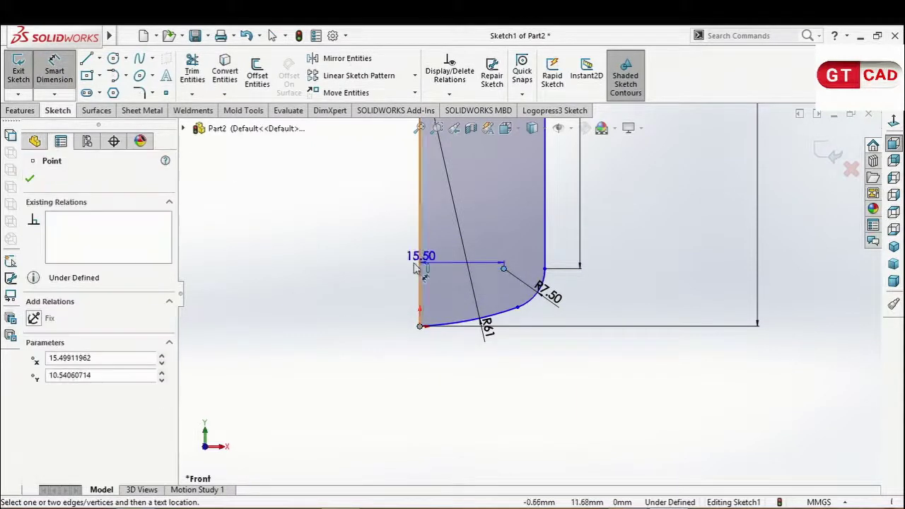
pyautogui.click(388, 279)
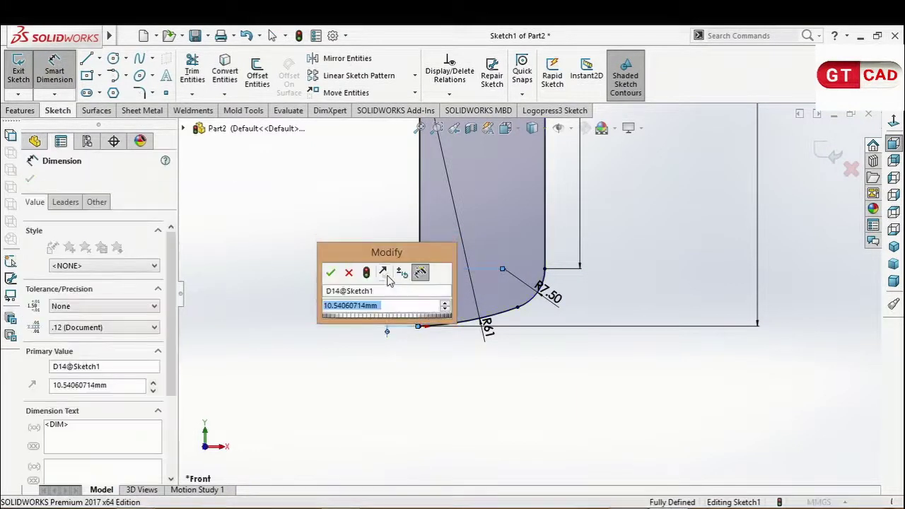
pyautogui.write('9.8')
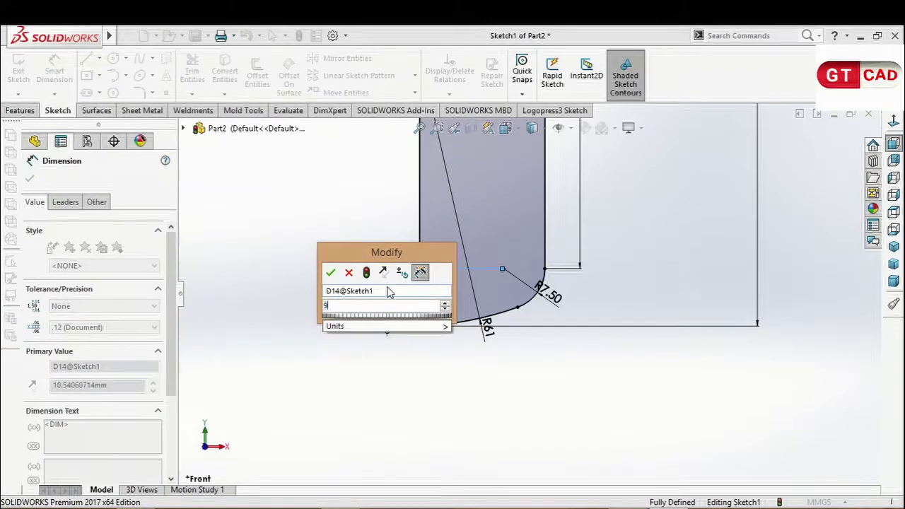
pyautogui.press('Return')
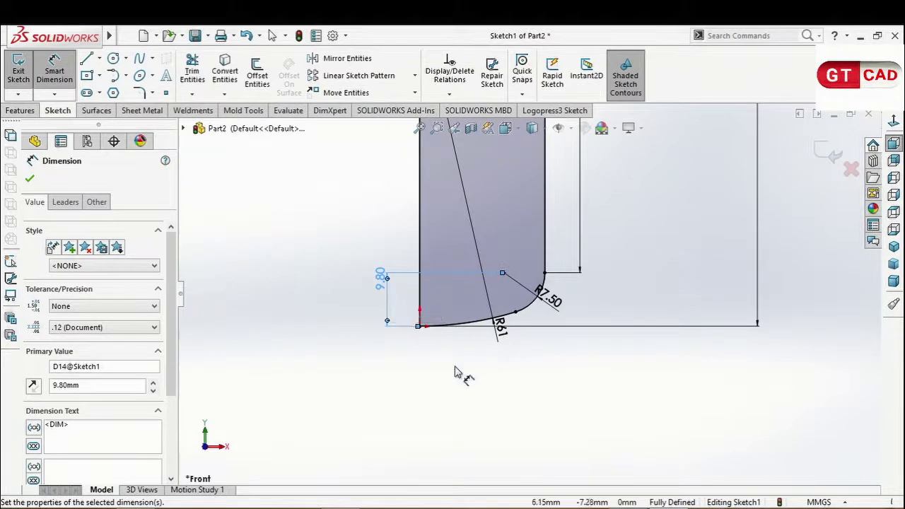
pyautogui.press('Escape')
pyautogui.scroll(-3, 493, 332)
pyautogui.scroll(2, 502, 321)
pyautogui.scroll(3, 502, 324)
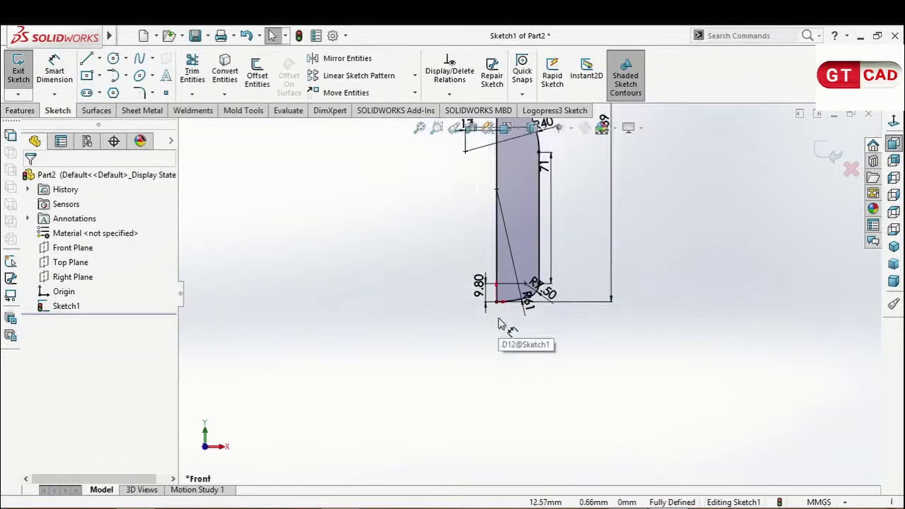
pyautogui.scroll(-1, 540, 248)
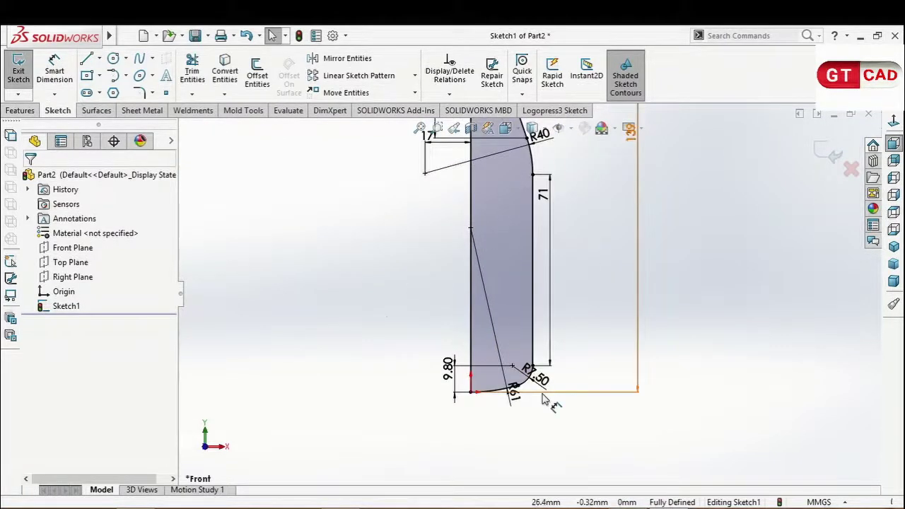
pyautogui.scroll(-1, 536, 394)
pyautogui.scroll(2, 540, 394)
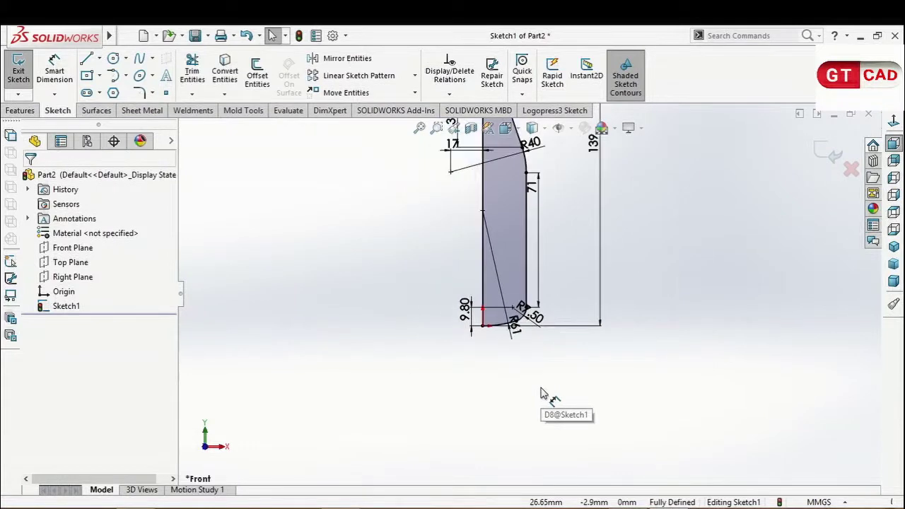
pyautogui.scroll(1, 541, 394)
pyautogui.scroll(1, 540, 394)
pyautogui.scroll(-3, 508, 198)
pyautogui.scroll(-2, 509, 197)
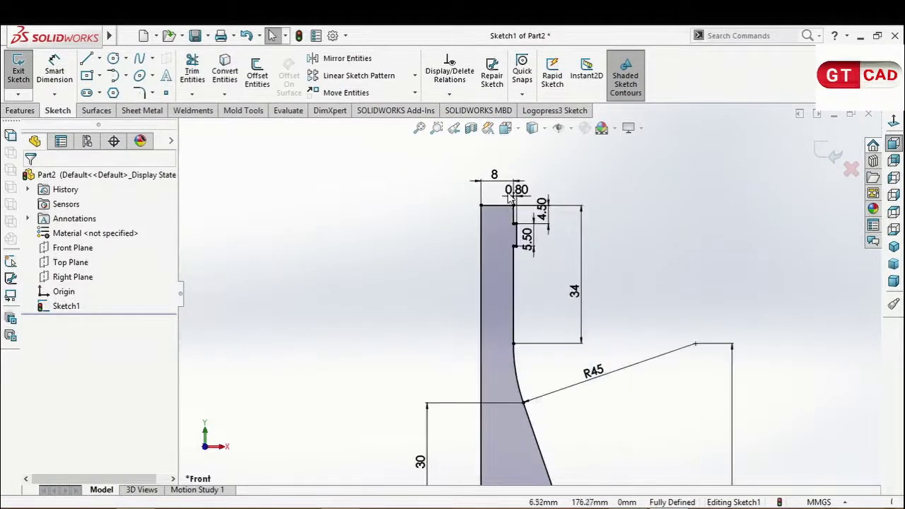
pyautogui.scroll(-1, 509, 198)
pyautogui.scroll(2, 530, 307)
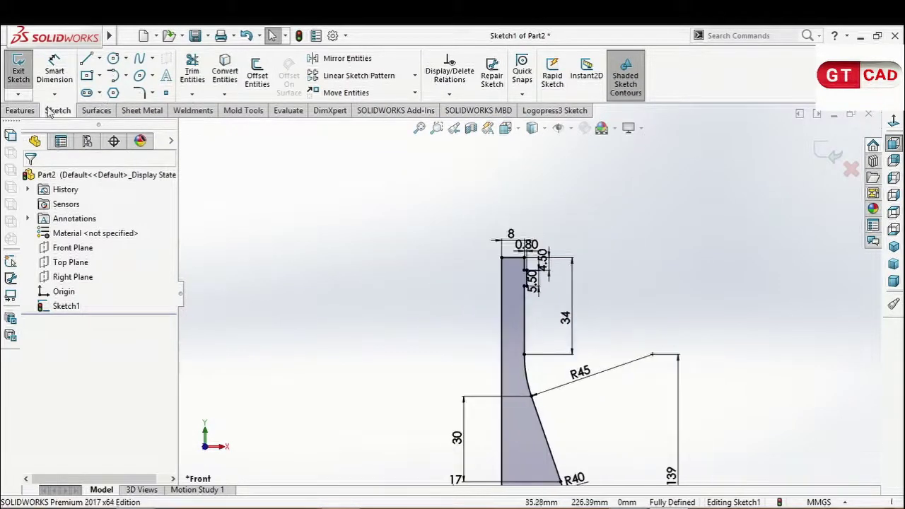
# Revolve the profile 360° about the centre line to create the solid bottle.
pyautogui.click(20, 111)
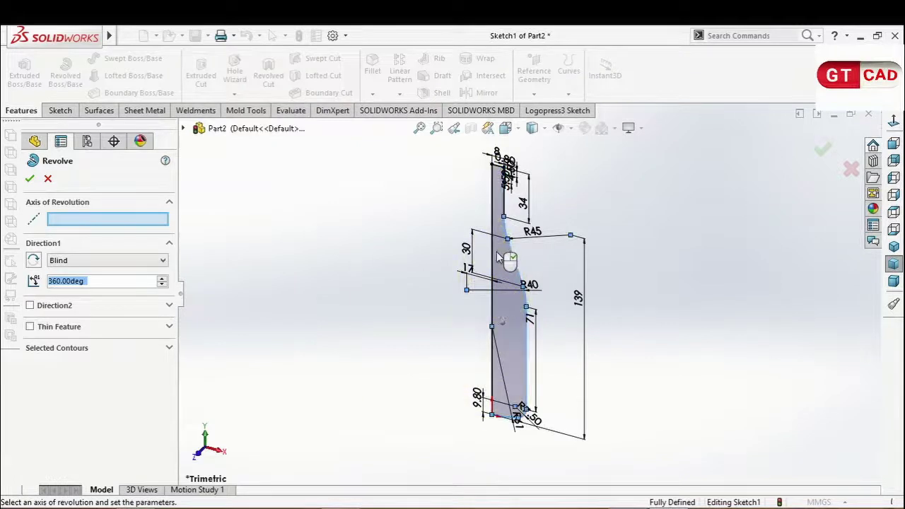
pyautogui.click(493, 261)
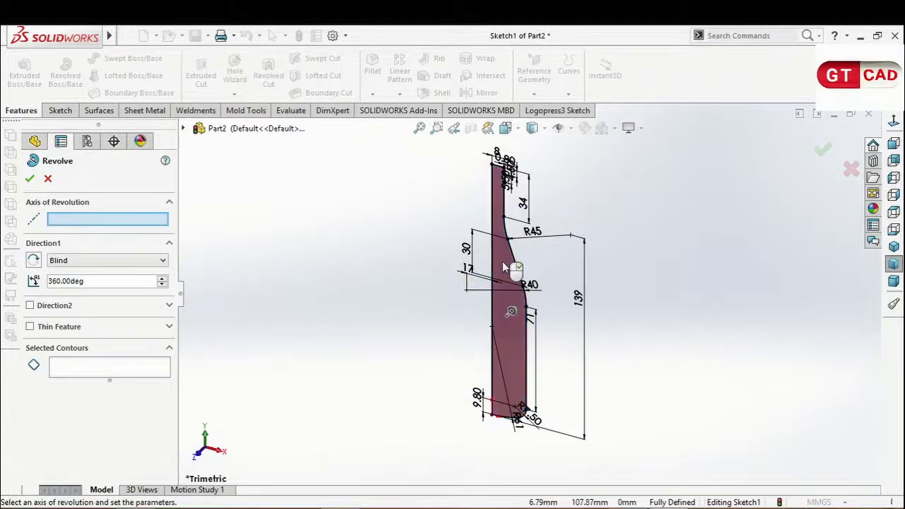
pyautogui.click(501, 262)
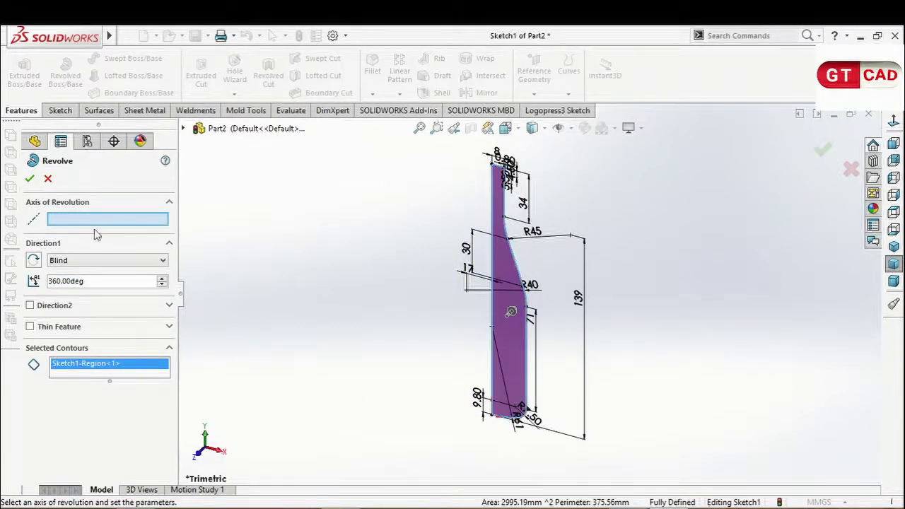
pyautogui.scroll(-3, 486, 255)
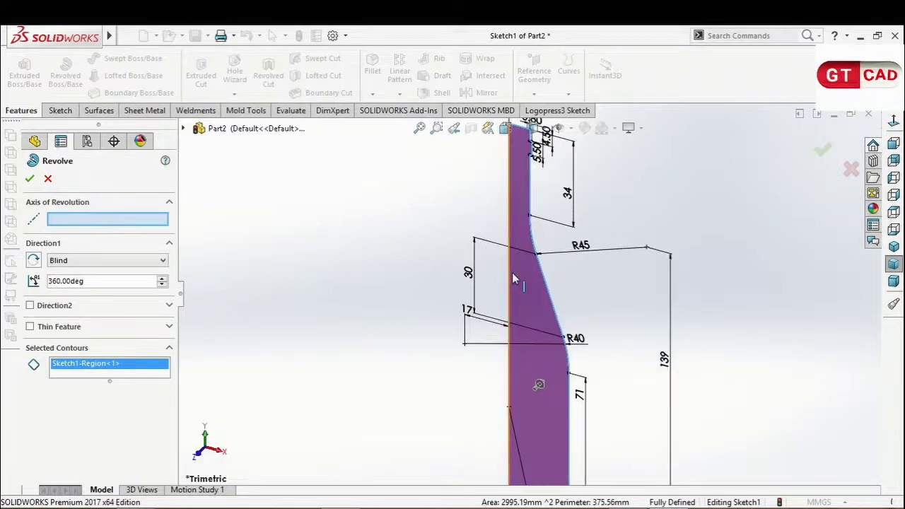
pyautogui.click(511, 276)
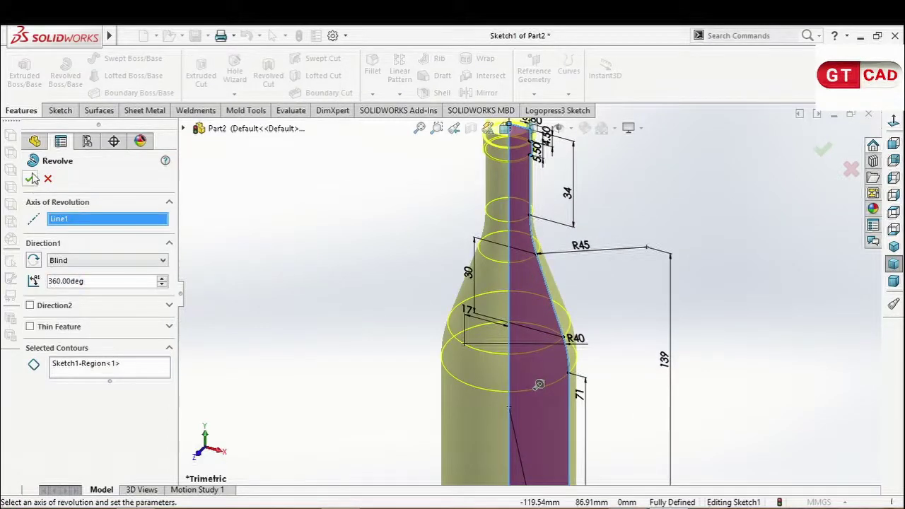
pyautogui.press('Return')
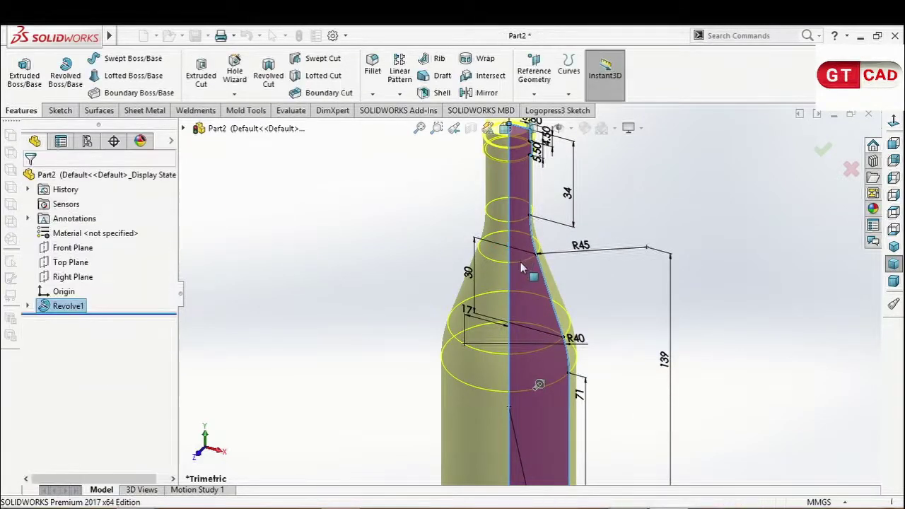
pyautogui.moveTo(607, 269)
pyautogui.mouseDown(button='middle')
pyautogui.moveTo(594, 157)
pyautogui.moveTo(571, 239)
pyautogui.mouseUp(button='middle')
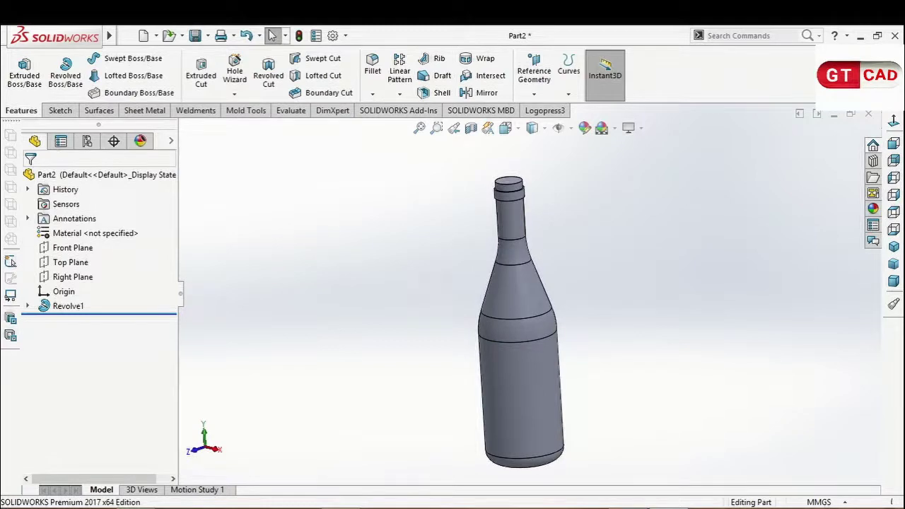
# Check the rim radius values on the wine drawing PDF, then return to SOLIDWORKS.
pyautogui.hotkey('alt', 'Tab')
pyautogui.keyDown('ctrl'); pyautogui.scroll(2, 459, 165); pyautogui.keyUp('ctrl')
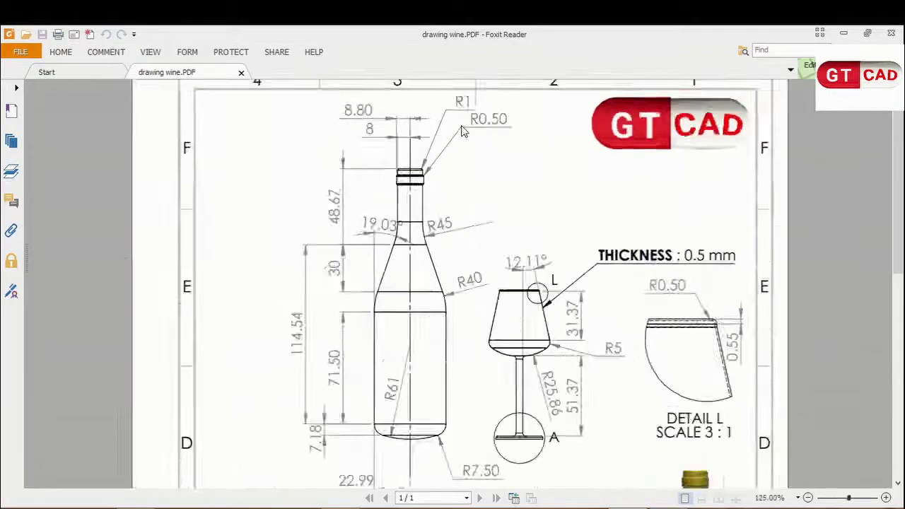
pyautogui.keyDown('ctrl'); pyautogui.scroll(2, 469, 96); pyautogui.keyUp('ctrl')
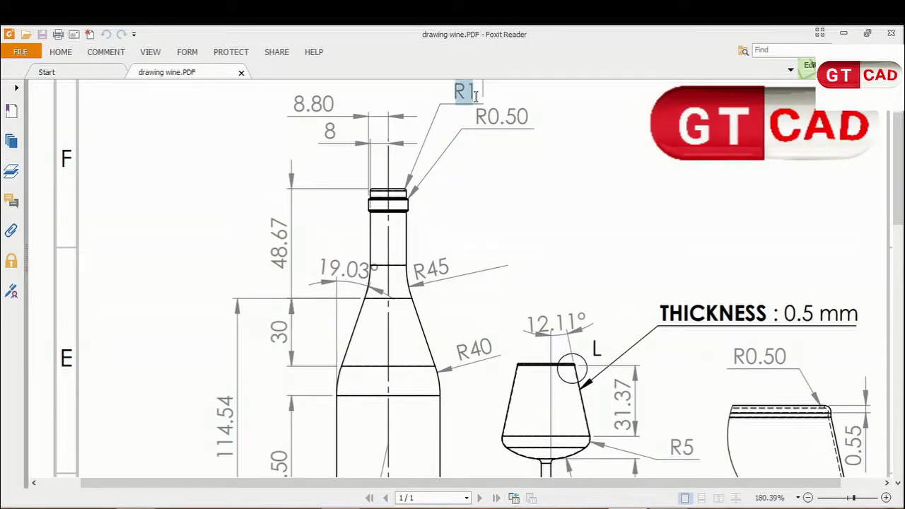
pyautogui.doubleClick(509, 116)
pyautogui.keyDown('ctrl'); pyautogui.scroll(-2, 501, 196); pyautogui.keyUp('ctrl')
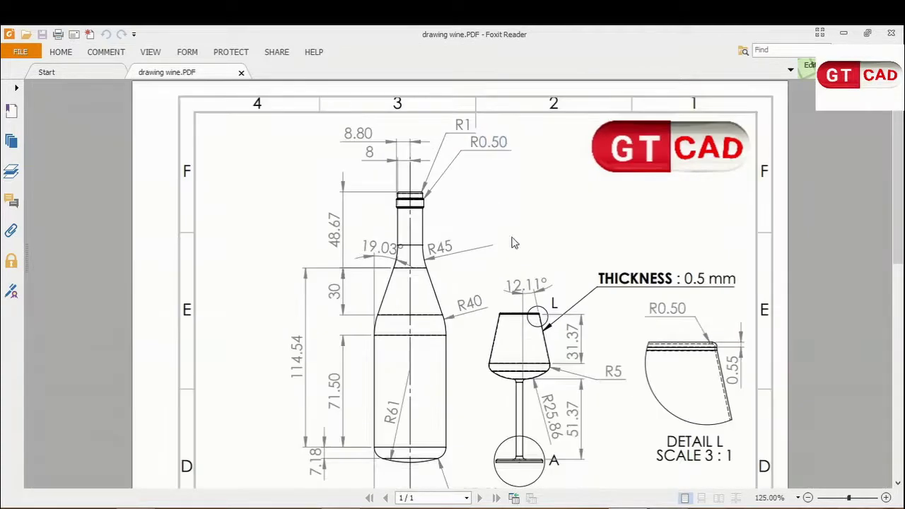
pyautogui.click(657, 499)
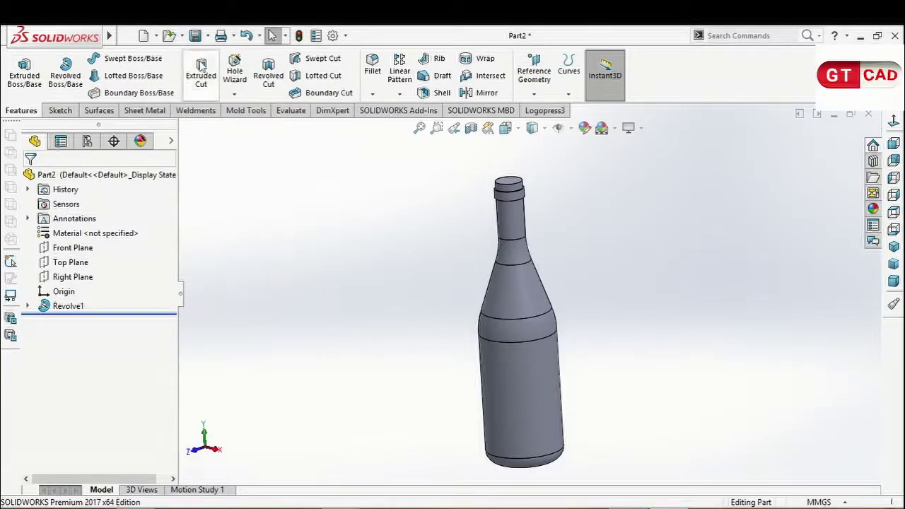
# Fillet the bottle's top rim edge at 1 mm.
pyautogui.click(374, 63)
pyautogui.scroll(-8, 514, 209)
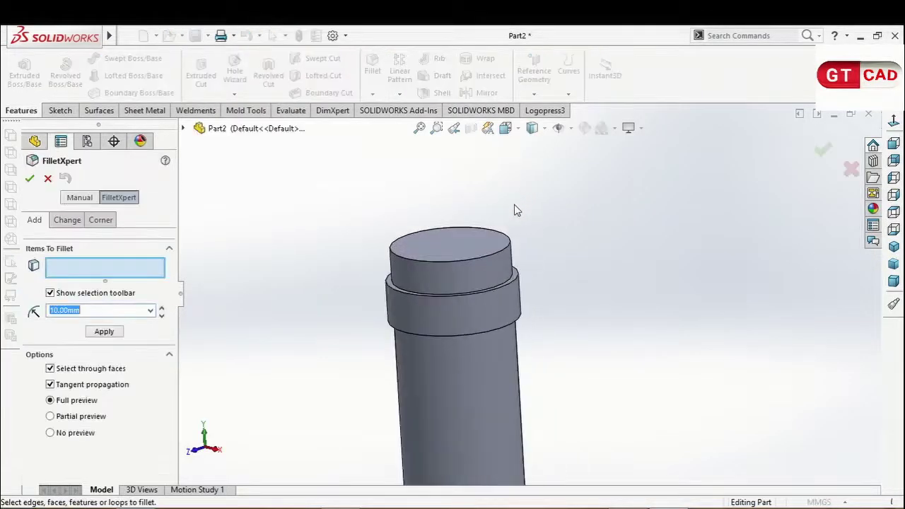
pyautogui.click(493, 256)
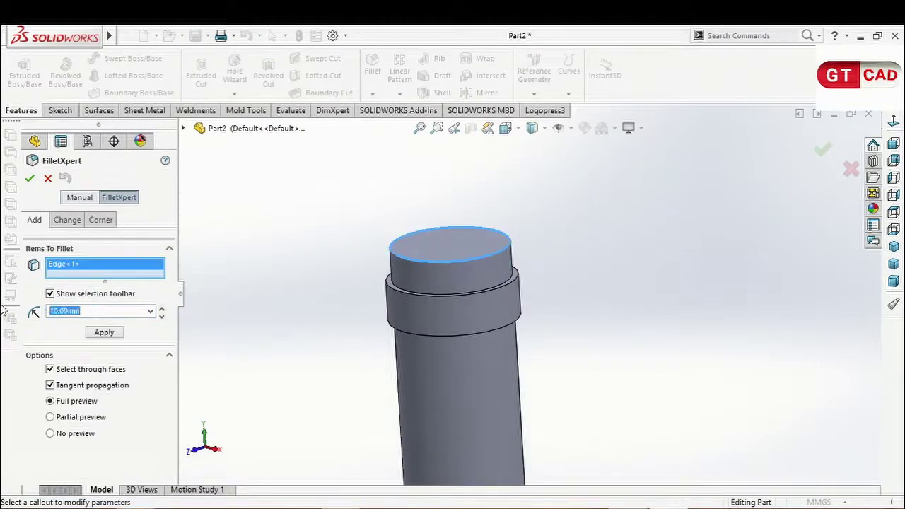
pyautogui.write('1')
pyautogui.click(99, 331)
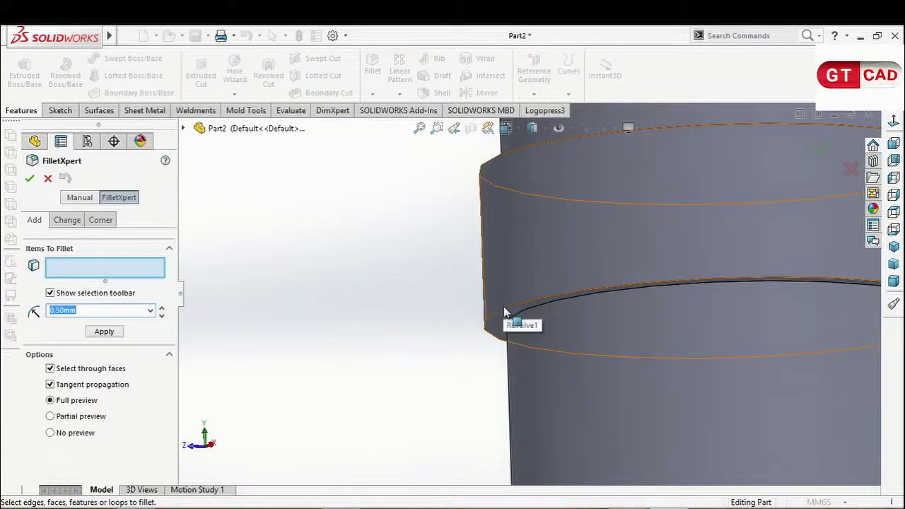
# Fillet the upper and lower collar edges at 0.5 mm.
pyautogui.click(497, 320)
pyautogui.scroll(5, 542, 269)
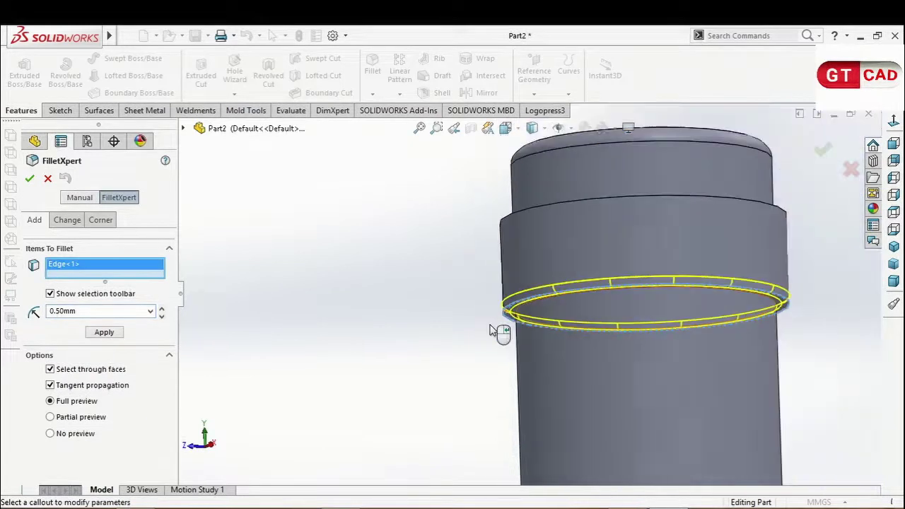
pyautogui.scroll(-3, 542, 209)
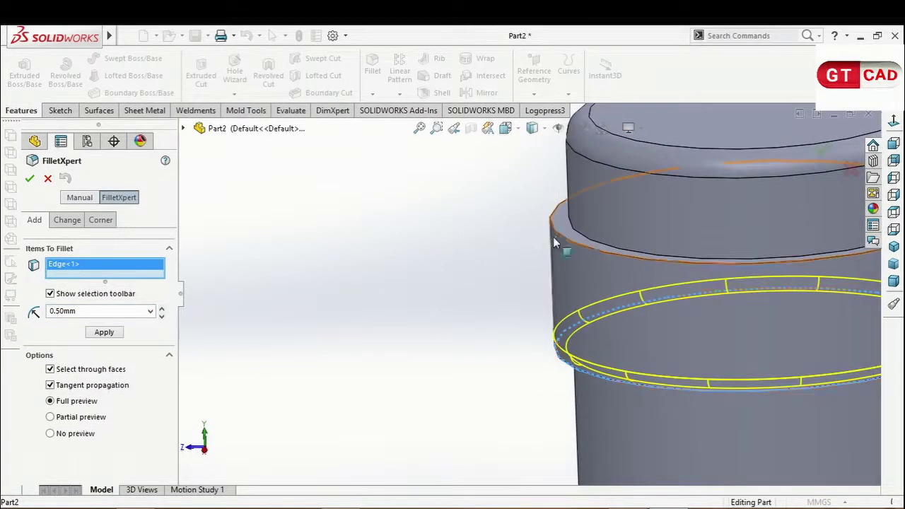
pyautogui.click(564, 236)
pyautogui.click(576, 235)
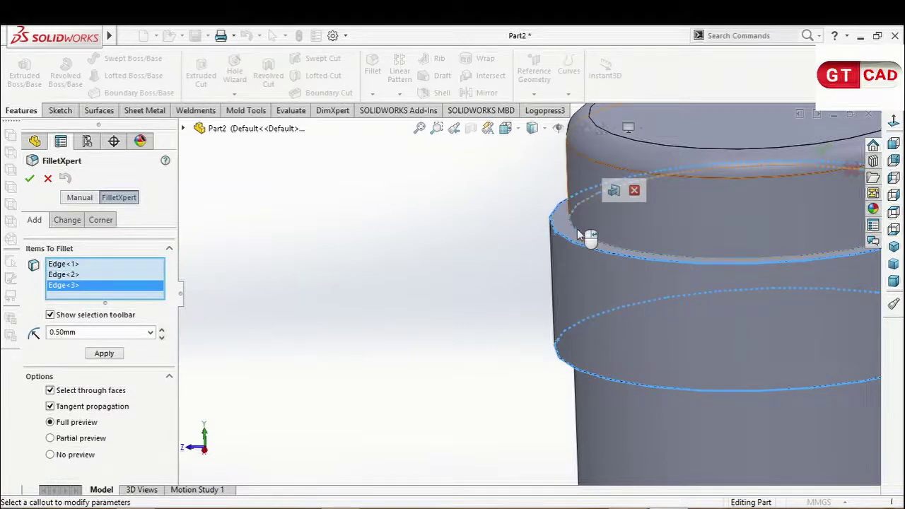
pyautogui.click(581, 237)
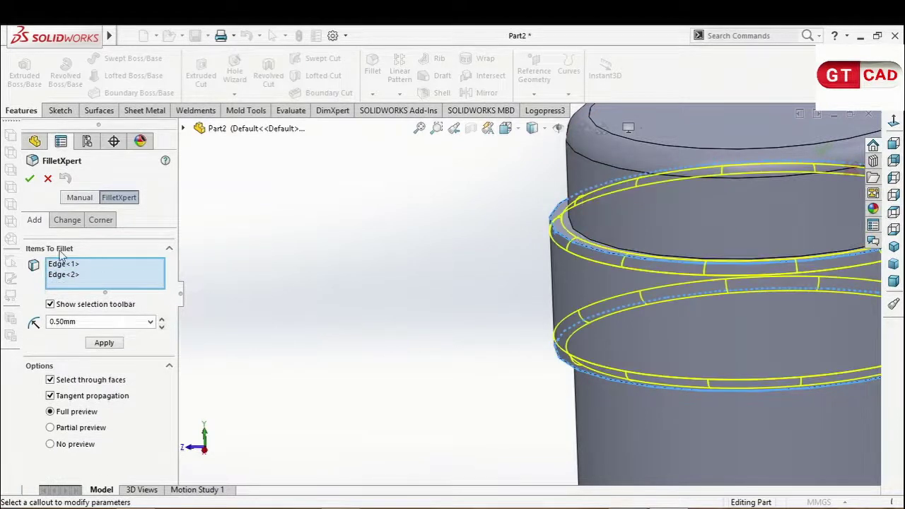
pyautogui.click(29, 178)
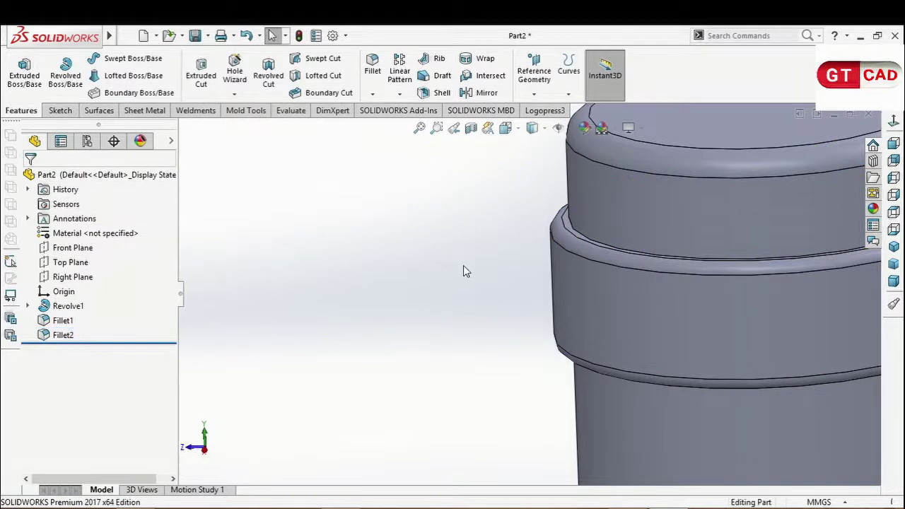
pyautogui.scroll(3, 599, 311)
# Create Plane1 as a reference plane offset 70 mm from the Front Plane.
pyautogui.moveTo(598, 307)
pyautogui.mouseDown(button='middle')
pyautogui.moveTo(615, 326)
pyautogui.moveTo(540, 329)
pyautogui.moveTo(577, 317)
pyautogui.mouseUp(button='middle')
pyautogui.scroll(3, 578, 325)
pyautogui.scroll(3, 576, 334)
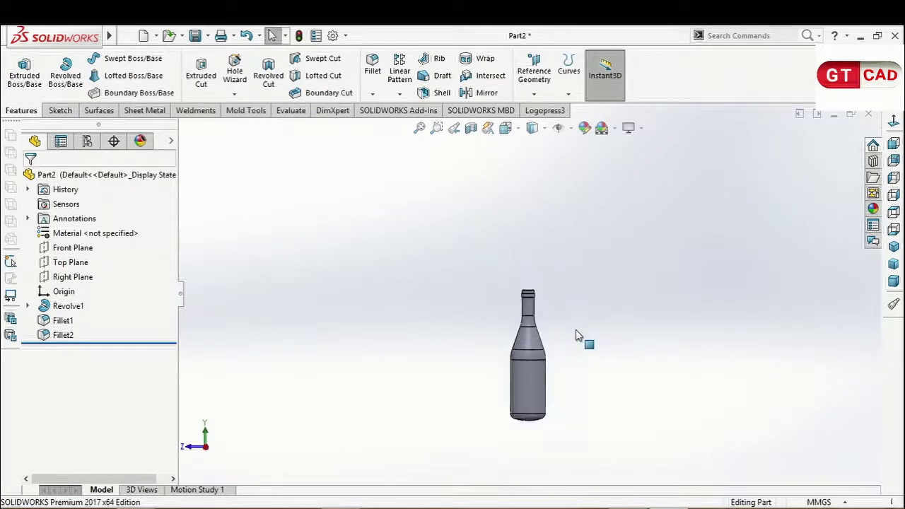
pyautogui.scroll(-2, 577, 348)
pyautogui.click(547, 77)
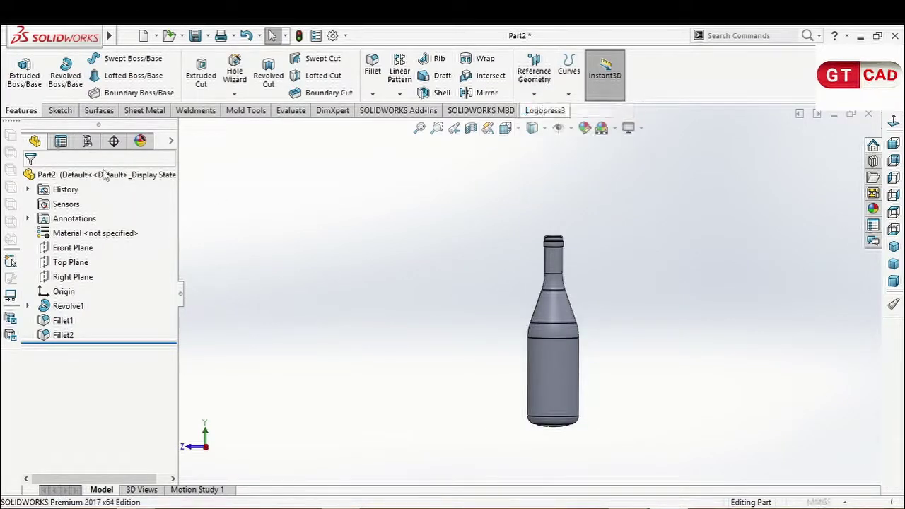
pyautogui.click(534, 97)
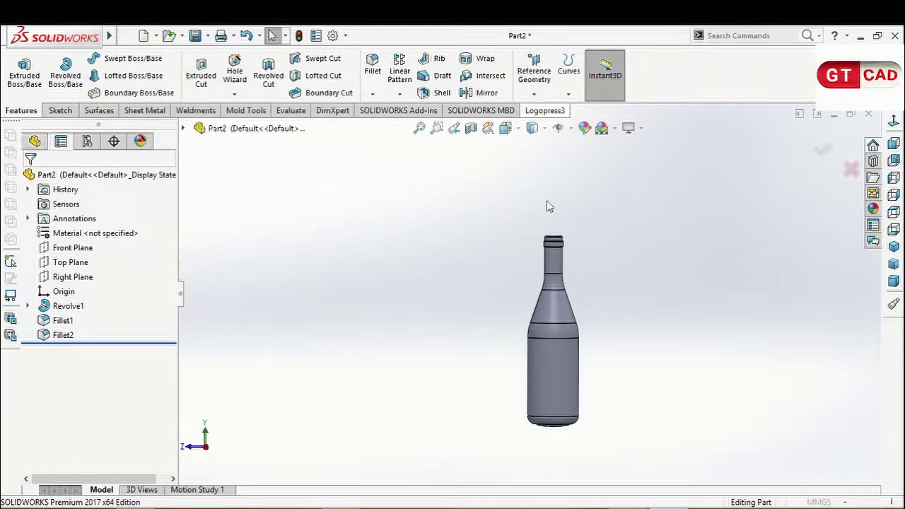
pyautogui.click(183, 128)
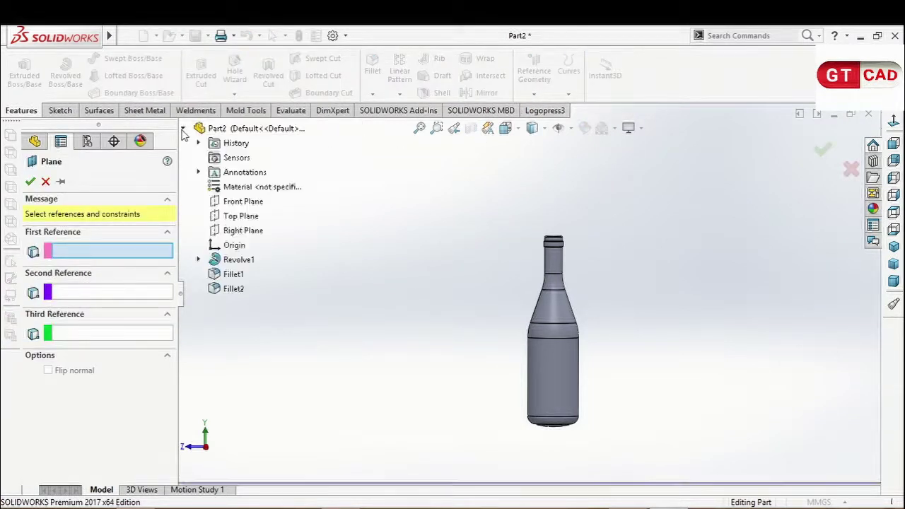
pyautogui.click(244, 205)
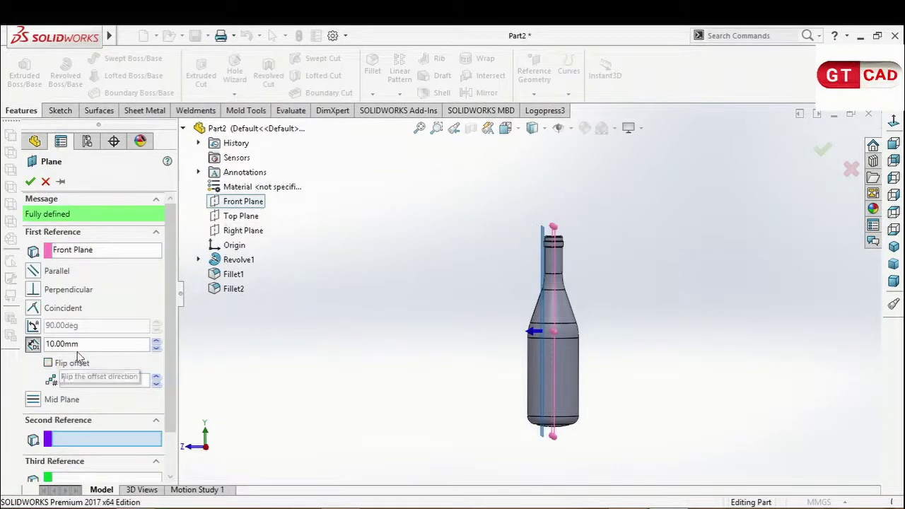
pyautogui.doubleClick(56, 343)
pyautogui.write('70')
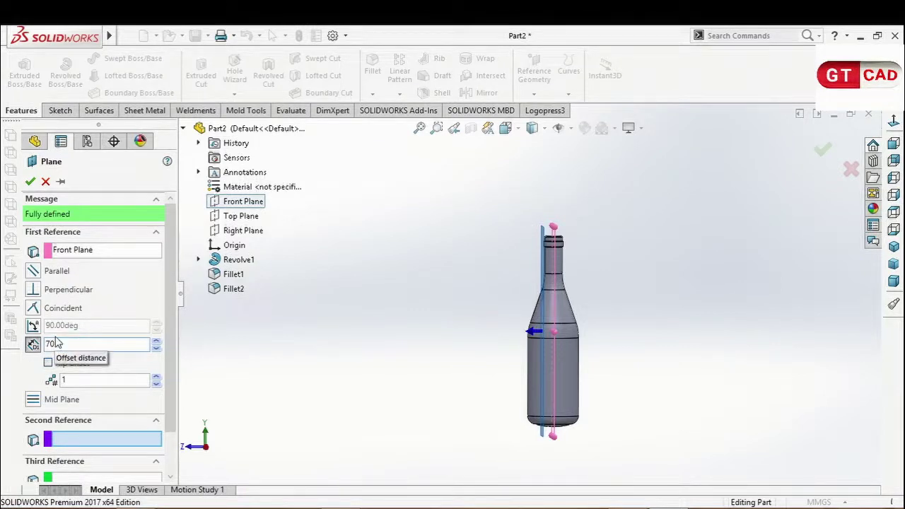
pyautogui.click(31, 183)
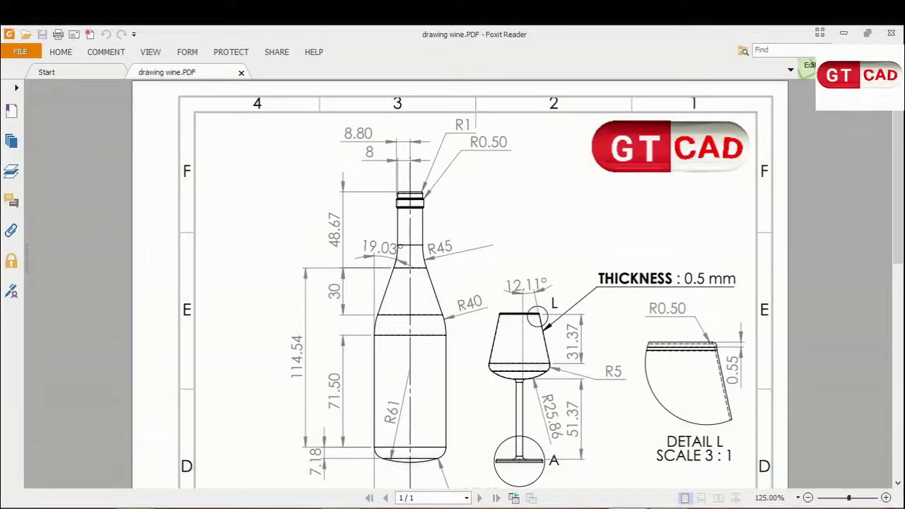
# Scroll the wine drawing PDF to review the glass dimensions.
pyautogui.scroll(-3, 594, 374)
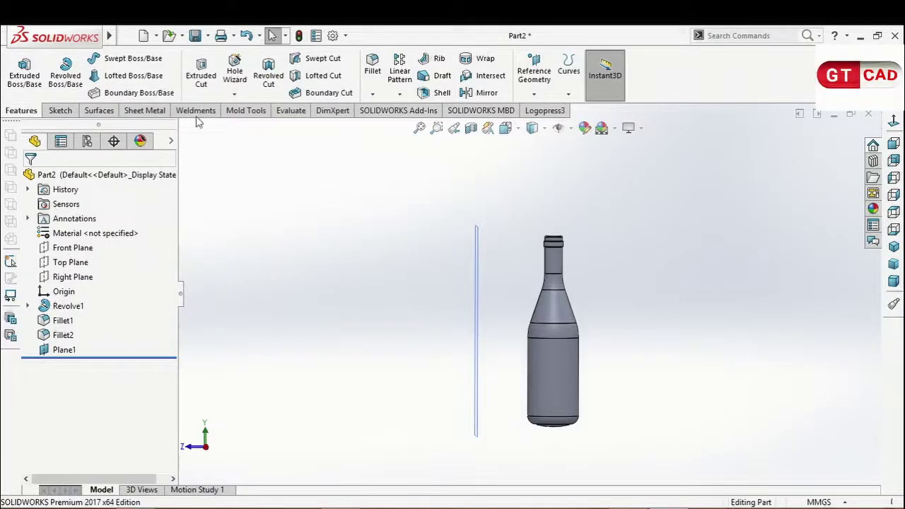
# Start a new sketch on Plane1 and turn the view normal to it.
pyautogui.click(60, 111)
pyautogui.click(18, 71)
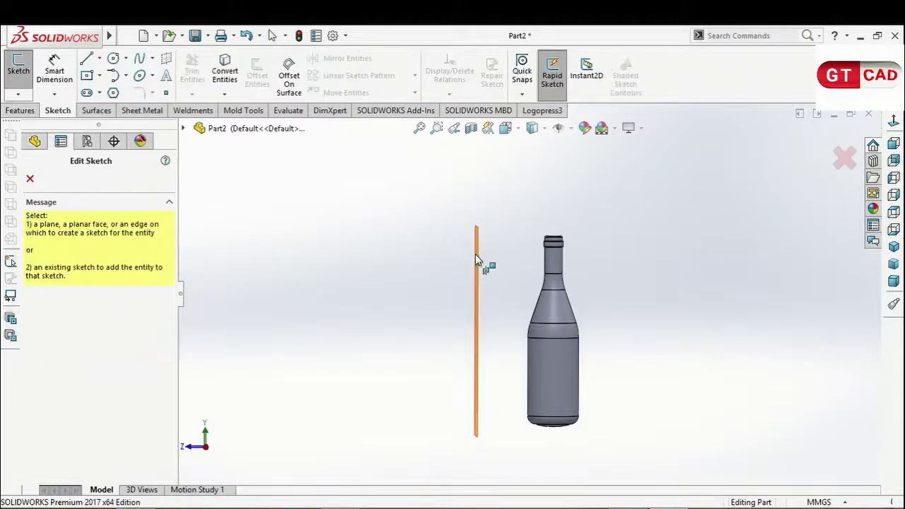
pyautogui.click(479, 261)
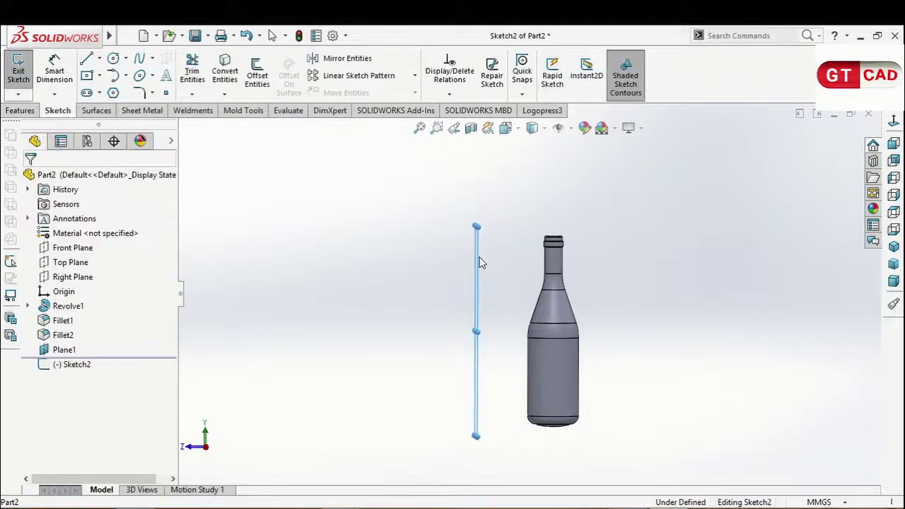
pyautogui.click(893, 120)
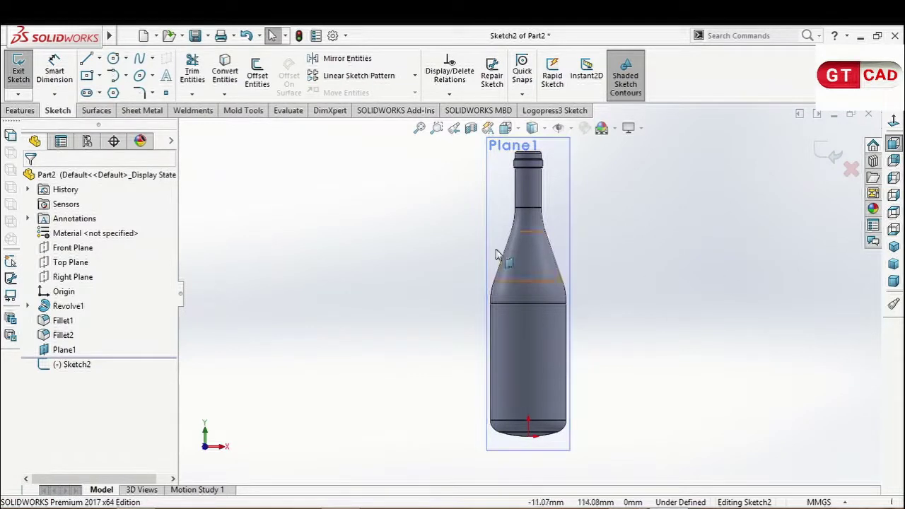
# Draw a vertical line from the origin at the bottle base up toward the shoulder.
pyautogui.click(88, 60)
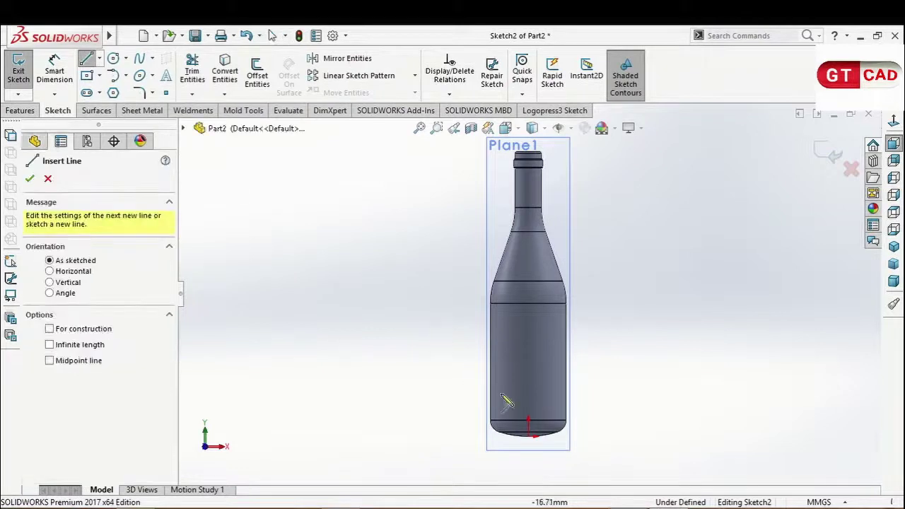
pyautogui.click(527, 436)
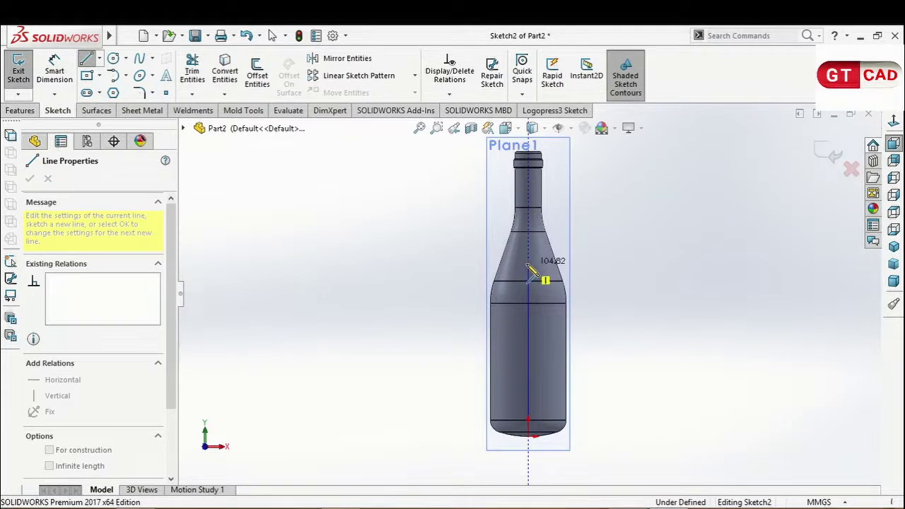
pyautogui.click(527, 265)
pyautogui.rightClick(398, 286)
pyautogui.click(456, 283)
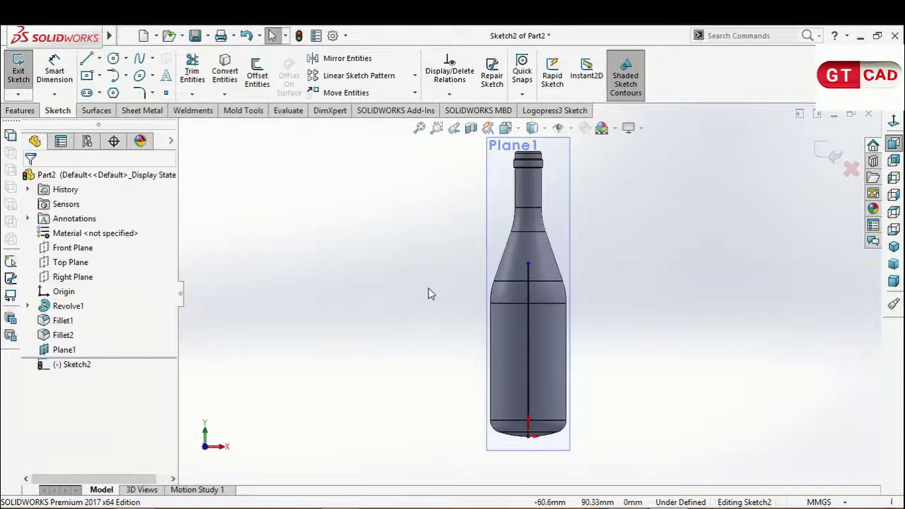
# Draw the top line, small rounded corner and outward-slanting side from the axis top.
pyautogui.click(87, 58)
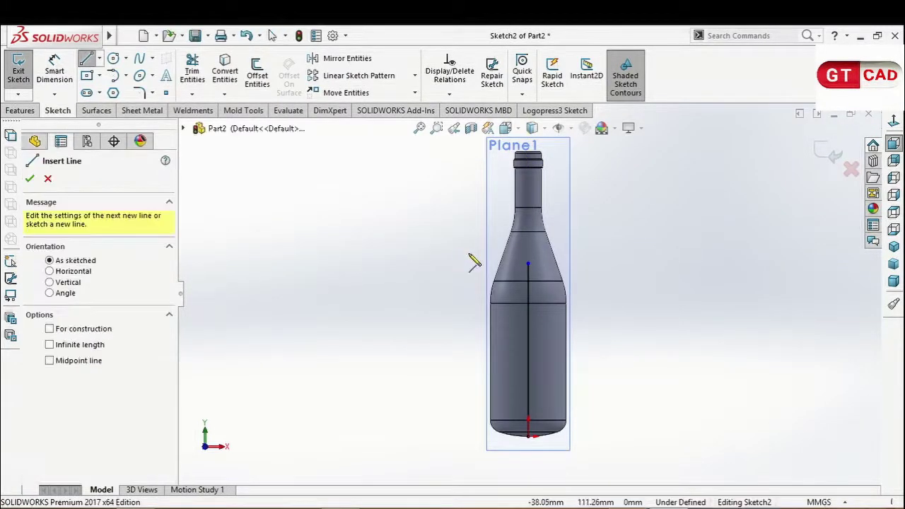
pyautogui.click(527, 264)
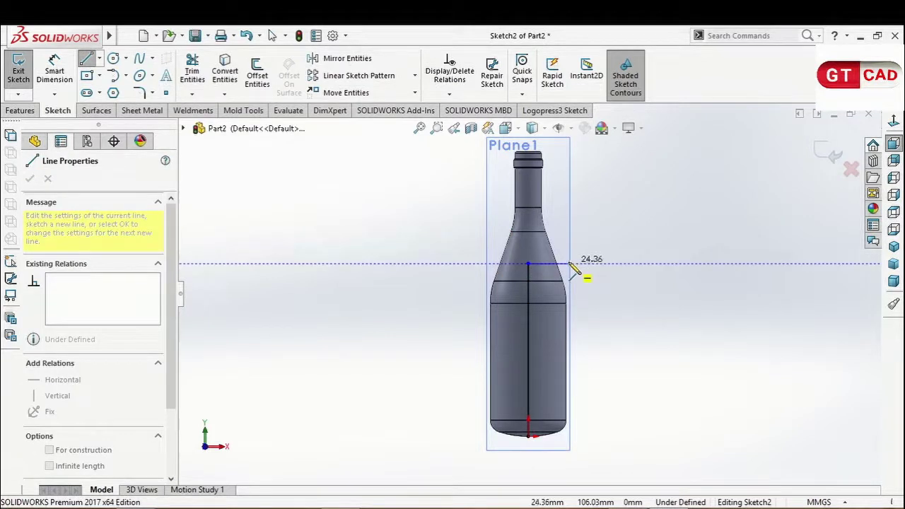
pyautogui.scroll(-4, 566, 270)
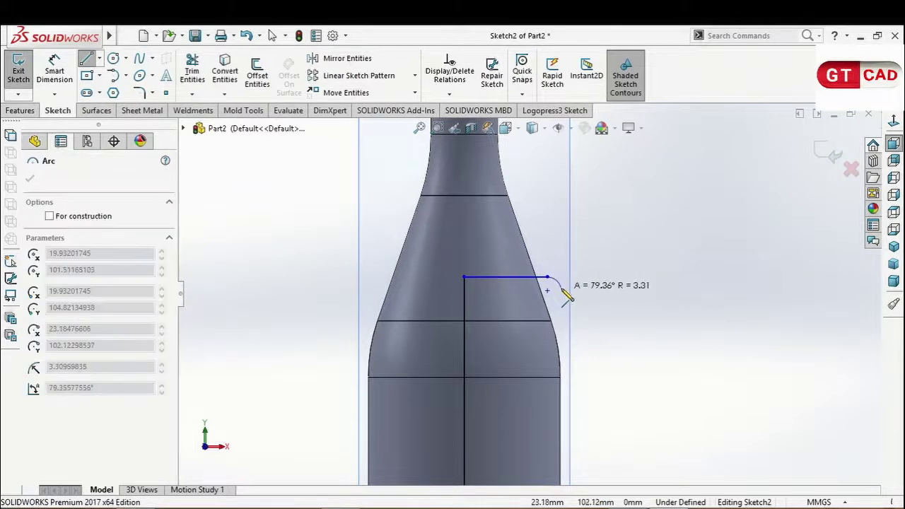
pyautogui.click(561, 288)
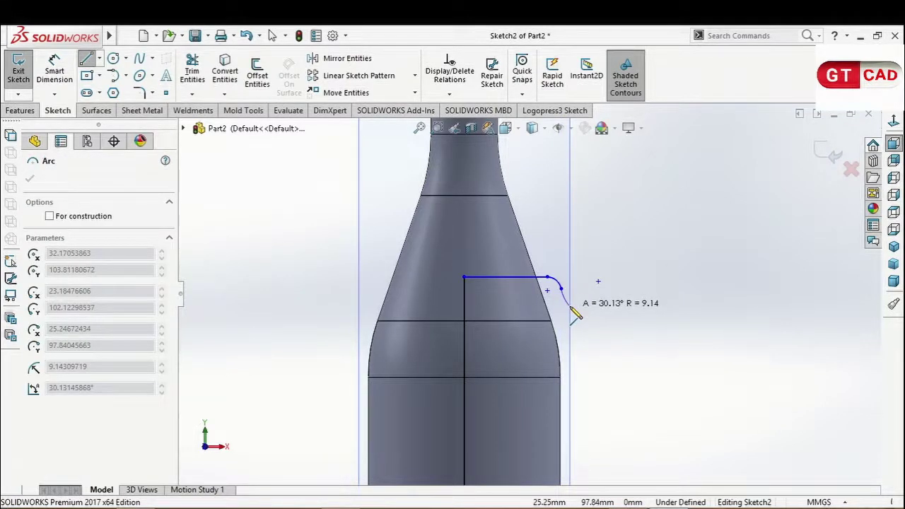
pyautogui.click(570, 307)
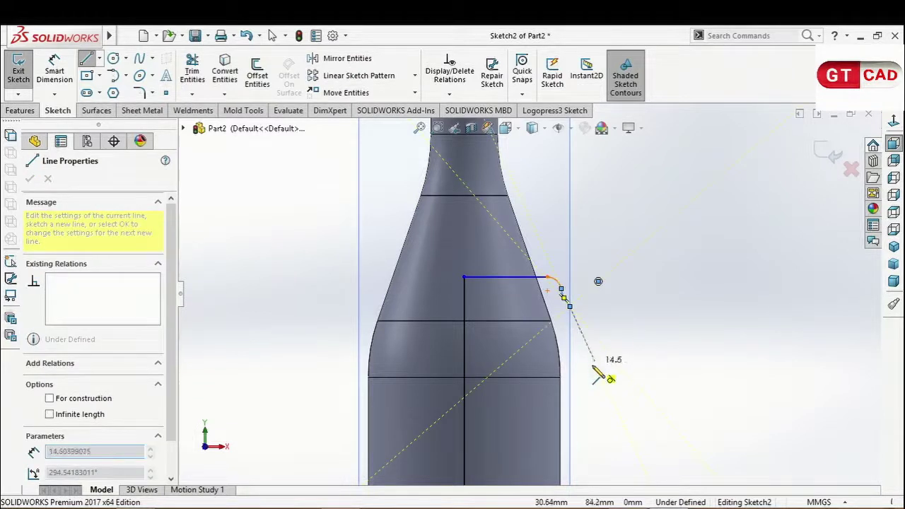
pyautogui.doubleClick(611, 451)
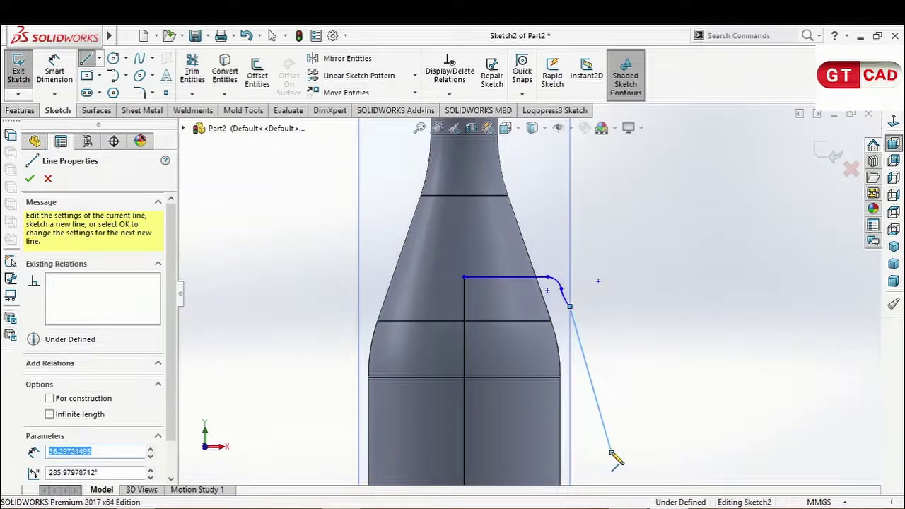
# Add tangent arcs curving from the slanted side back to the axis to close the outline.
pyautogui.press('z')
pyautogui.press('z')
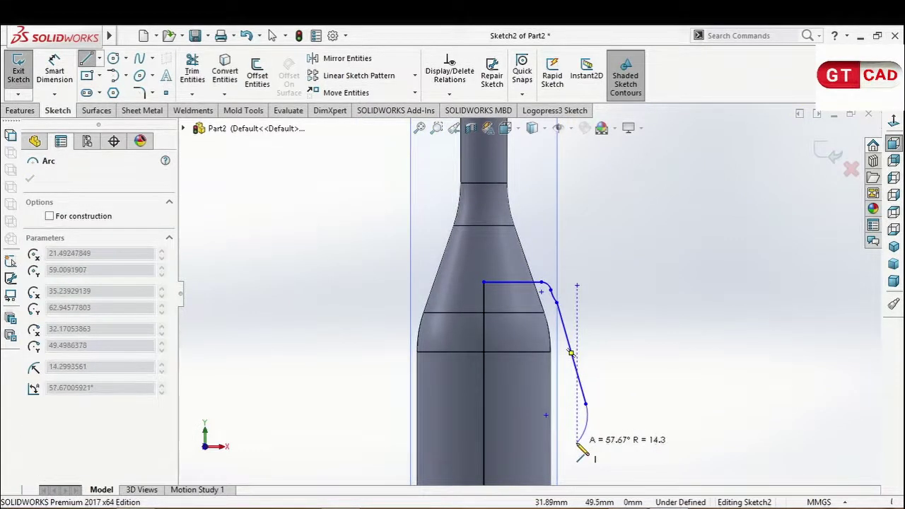
pyautogui.press('a')
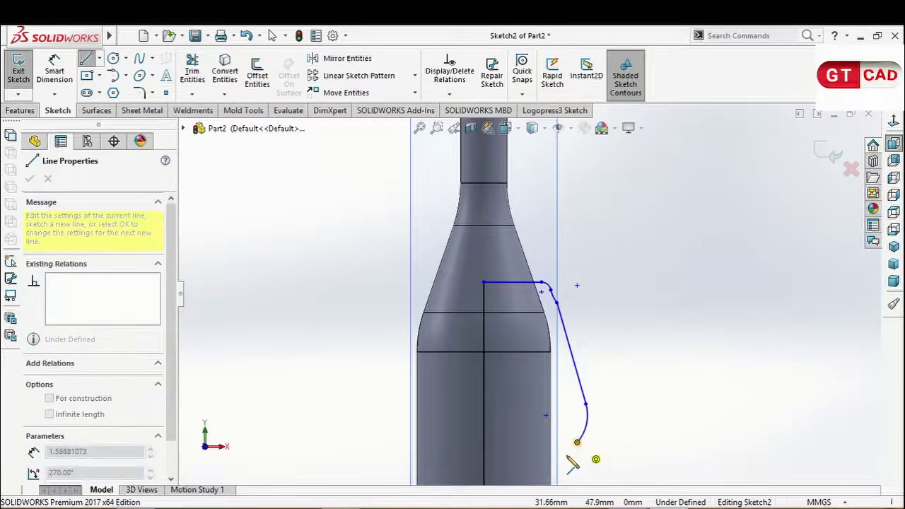
pyautogui.press('a')
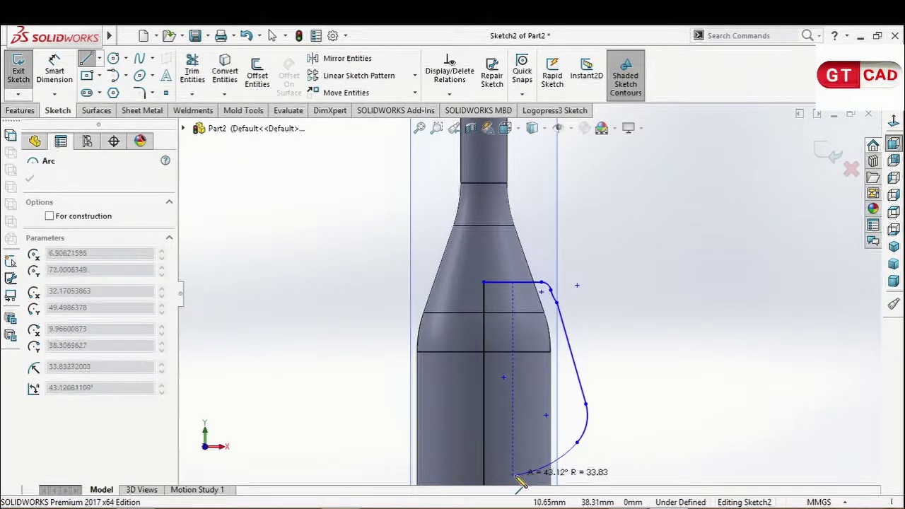
pyautogui.click(514, 474)
pyautogui.scroll(-2, 495, 483)
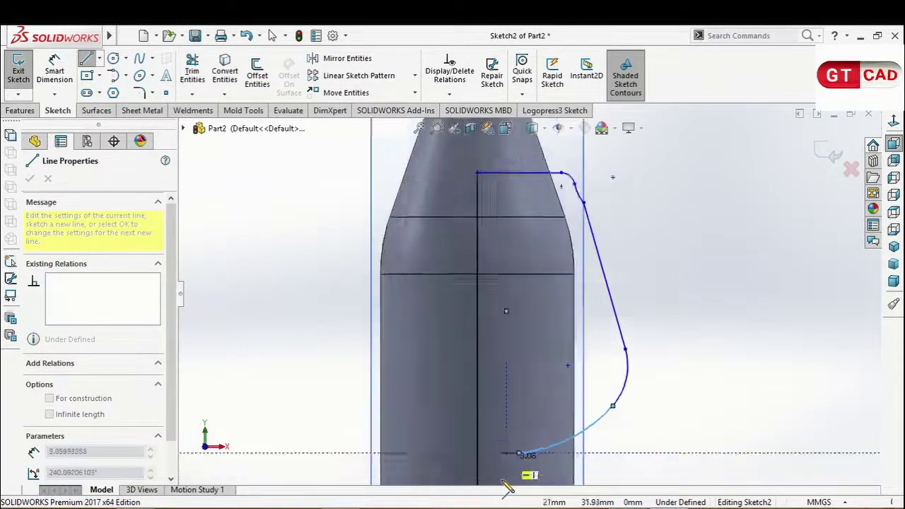
pyautogui.scroll(-2, 494, 483)
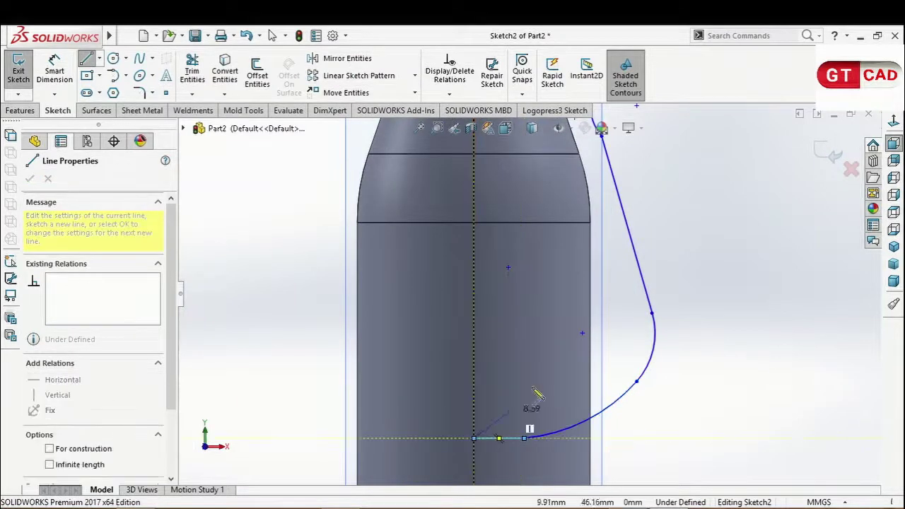
pyautogui.rightClick(579, 333)
pyautogui.click(566, 339)
pyautogui.scroll(3, 531, 309)
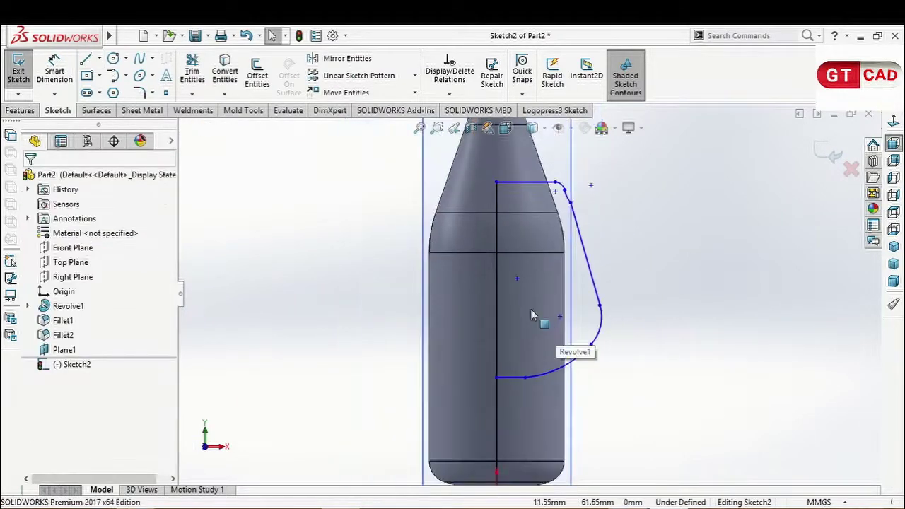
# Dimension the short bottom line to 2 mm and the large lower arc to R26.
pyautogui.click(50, 69)
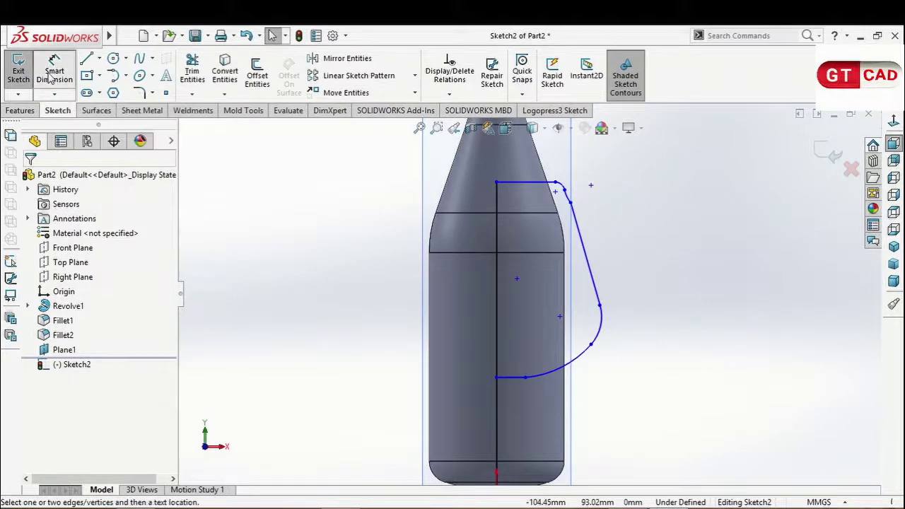
pyautogui.click(512, 384)
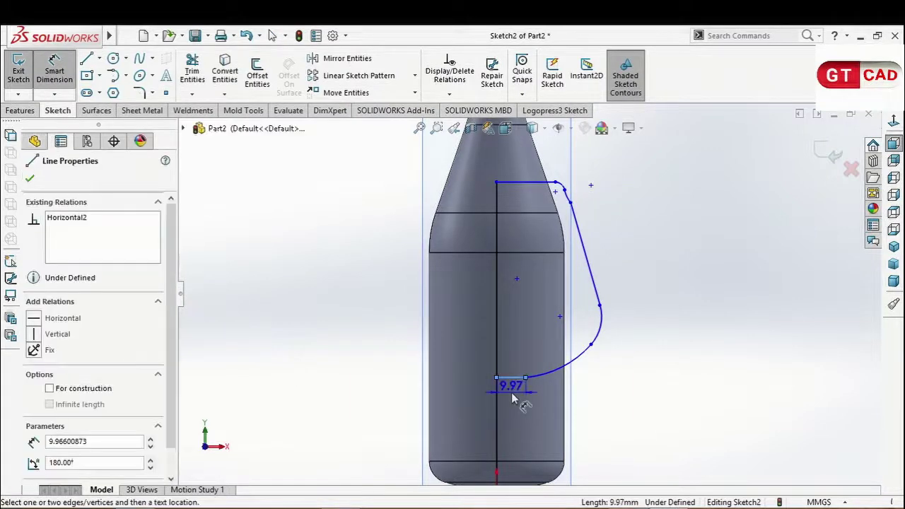
pyautogui.click(511, 393)
pyautogui.write('2')
pyautogui.press('Return')
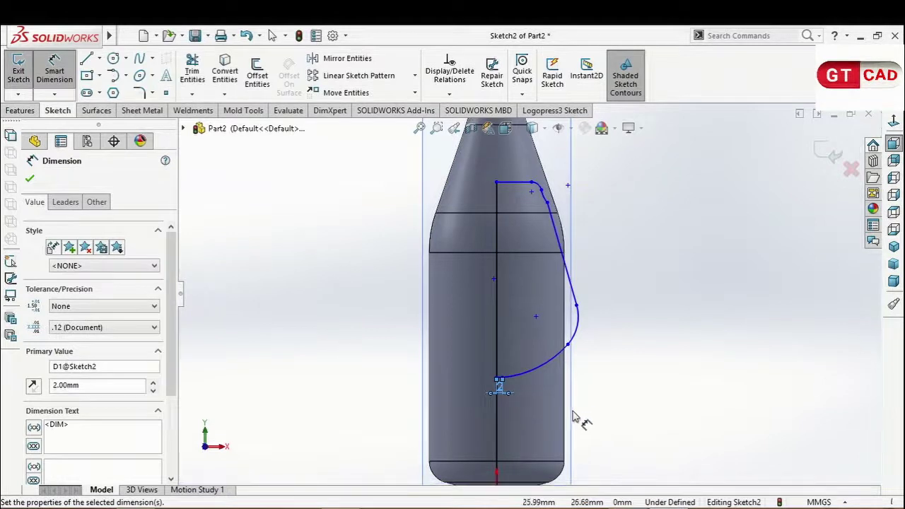
pyautogui.click(527, 371)
pyautogui.click(543, 396)
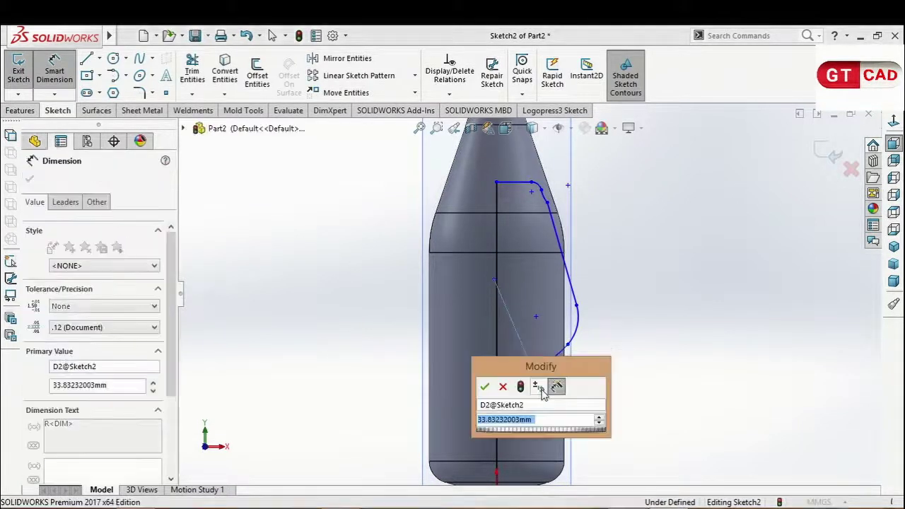
pyautogui.write('26')
pyautogui.press('Return')
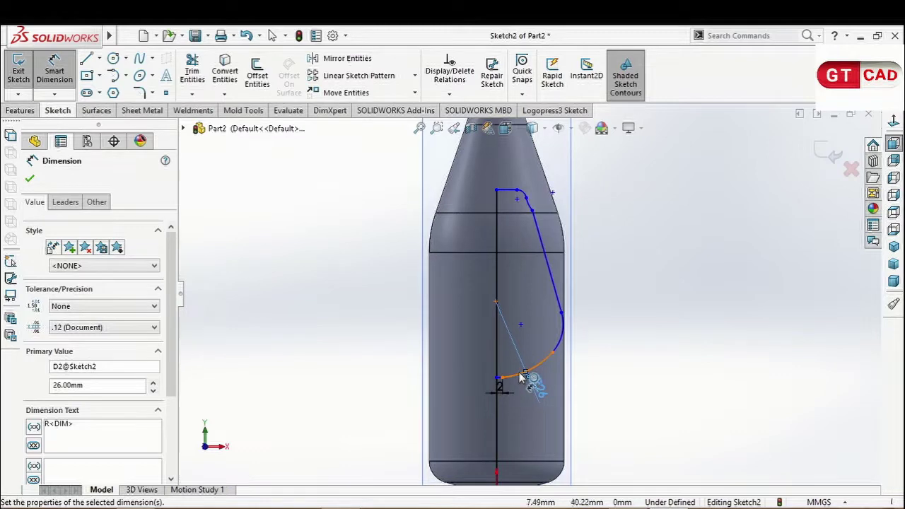
# Shift the large arc's centre point slightly to the right.
pyautogui.scroll(-2, 521, 377)
pyautogui.scroll(-2, 491, 315)
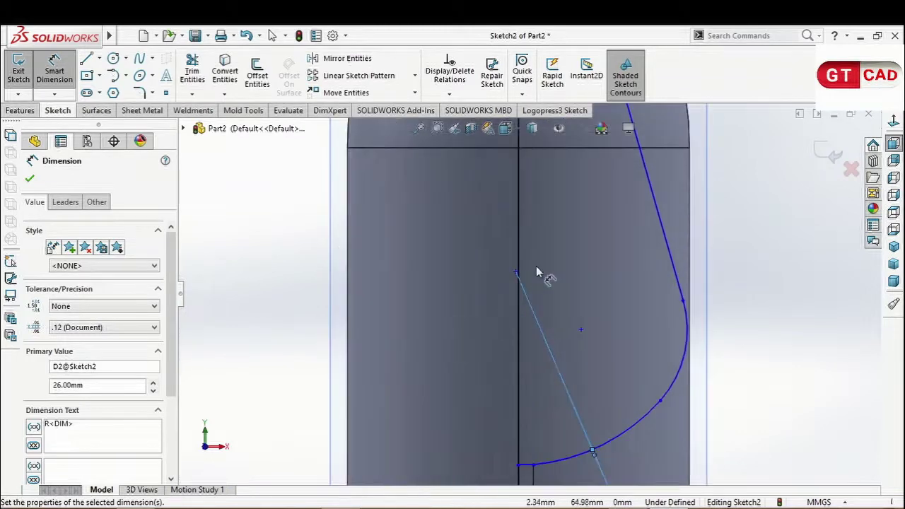
pyautogui.scroll(-3, 536, 266)
pyautogui.scroll(2, 524, 274)
pyautogui.scroll(2, 510, 294)
pyautogui.scroll(3, 544, 285)
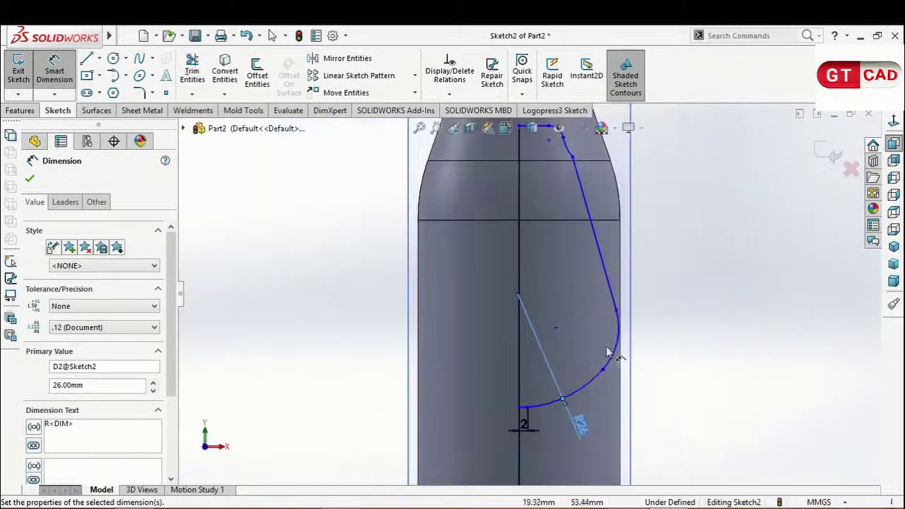
pyautogui.press('Escape')
pyautogui.moveTo(519, 293); pyautogui.dragTo(531, 293)
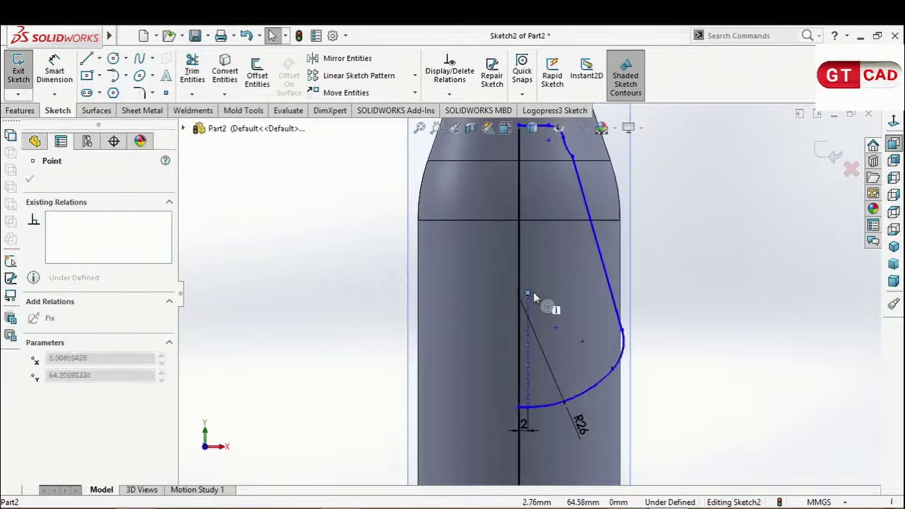
pyautogui.click(456, 320)
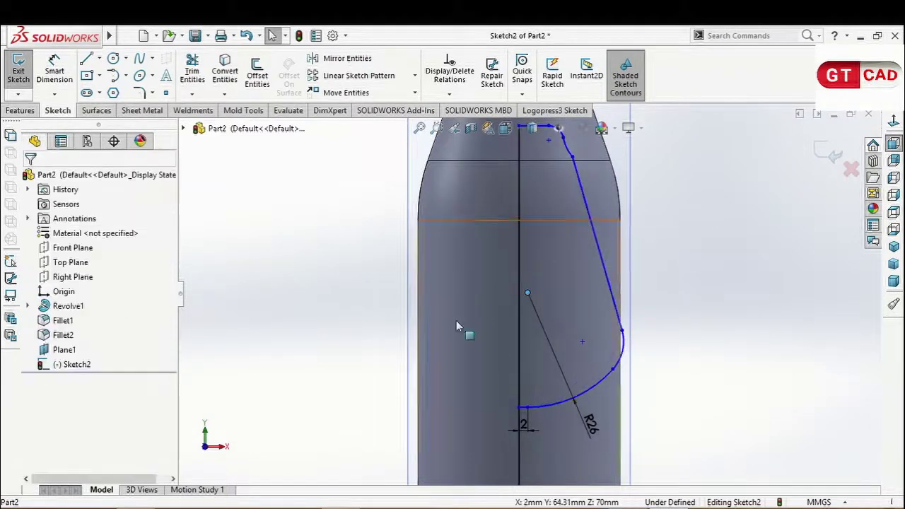
# Add a 2 mm offset from the arc centre to the axis and give the small upper arc R5.
pyautogui.click(62, 66)
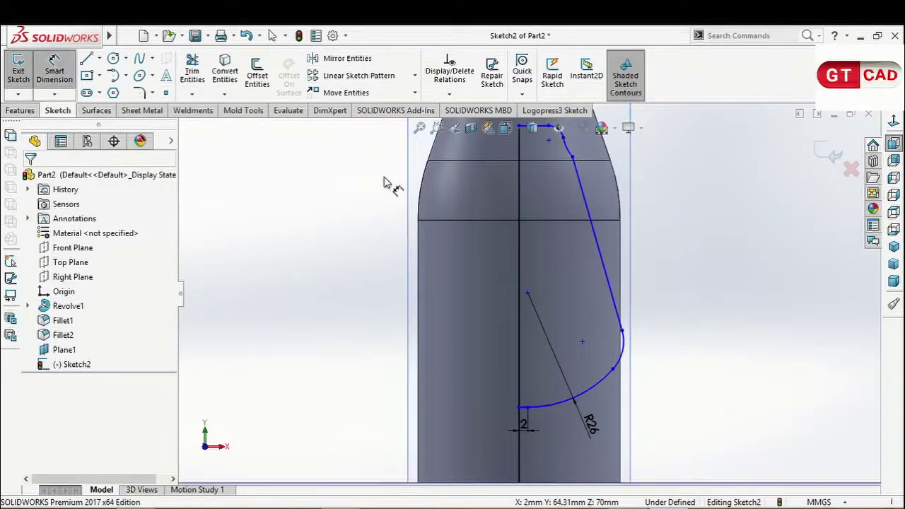
pyautogui.click(527, 293)
pyautogui.click(521, 292)
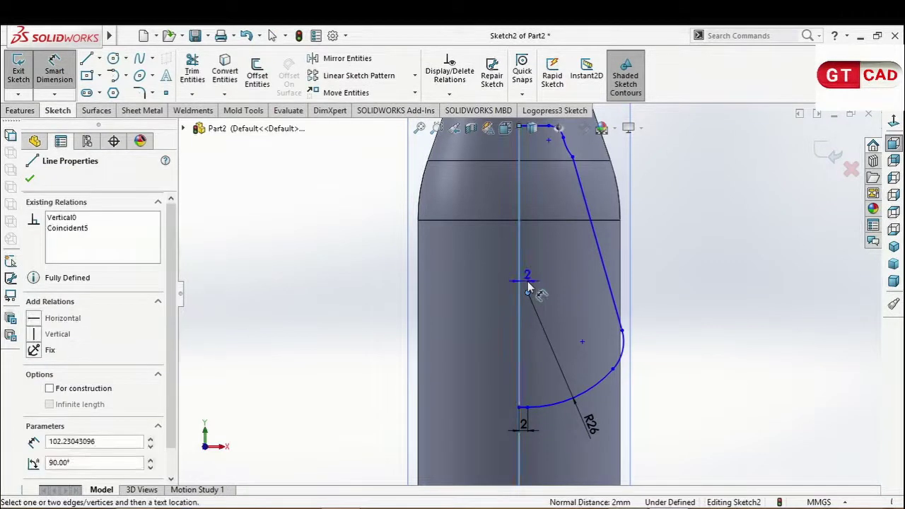
pyautogui.click(528, 287)
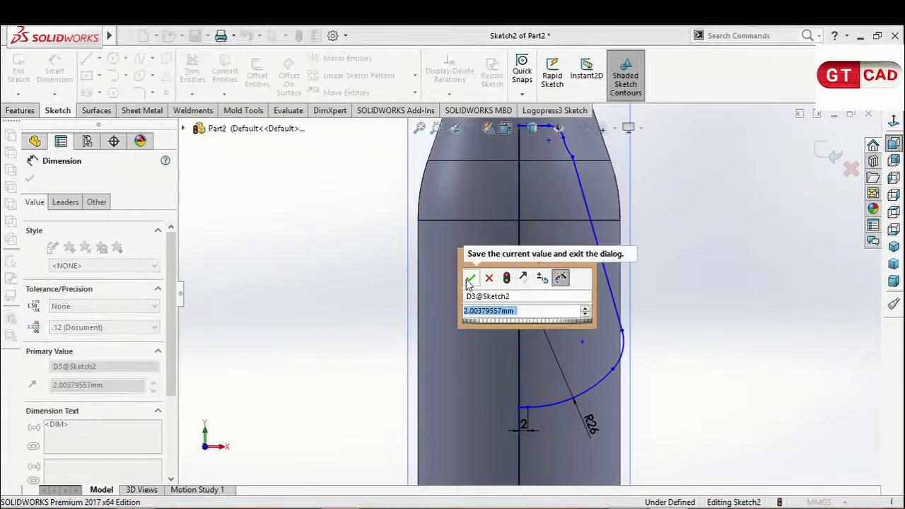
pyautogui.click(469, 278)
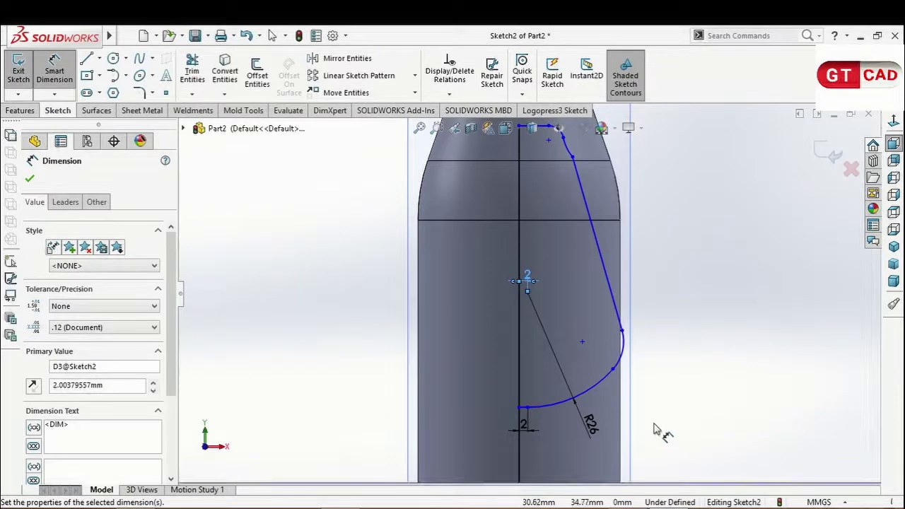
pyautogui.click(623, 362)
pyautogui.click(664, 378)
pyautogui.write('5')
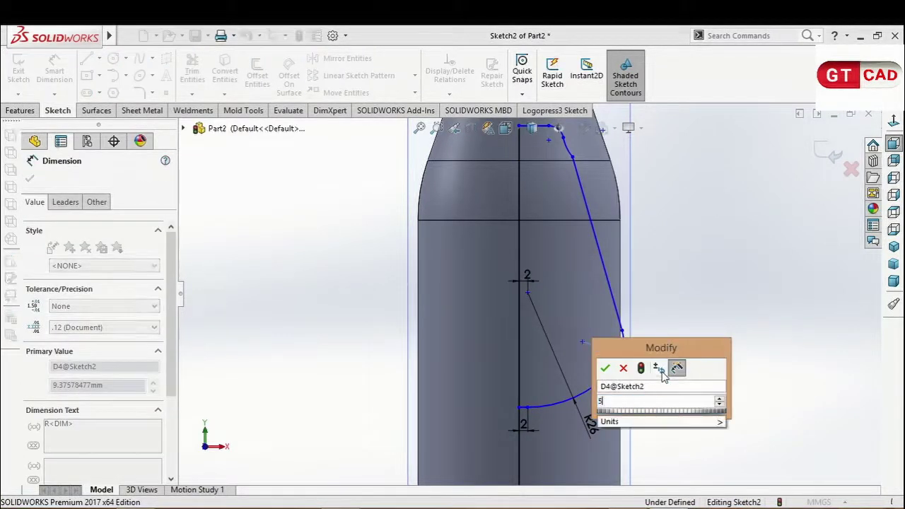
pyautogui.press('Return')
pyautogui.press('Escape')
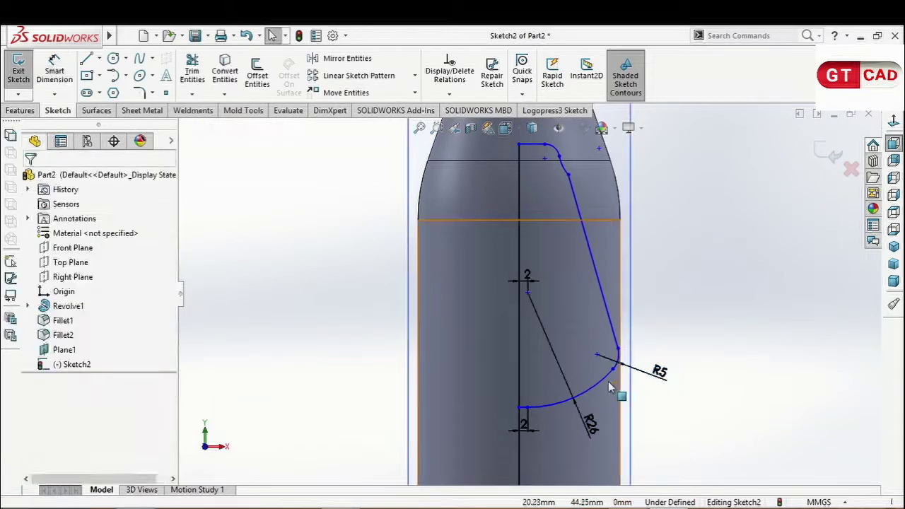
# Select the R26 bottom arc together with the short 2 mm bottom line.
pyautogui.click(607, 376)
pyautogui.scroll(-2, 604, 377)
pyautogui.scroll(-3, 618, 370)
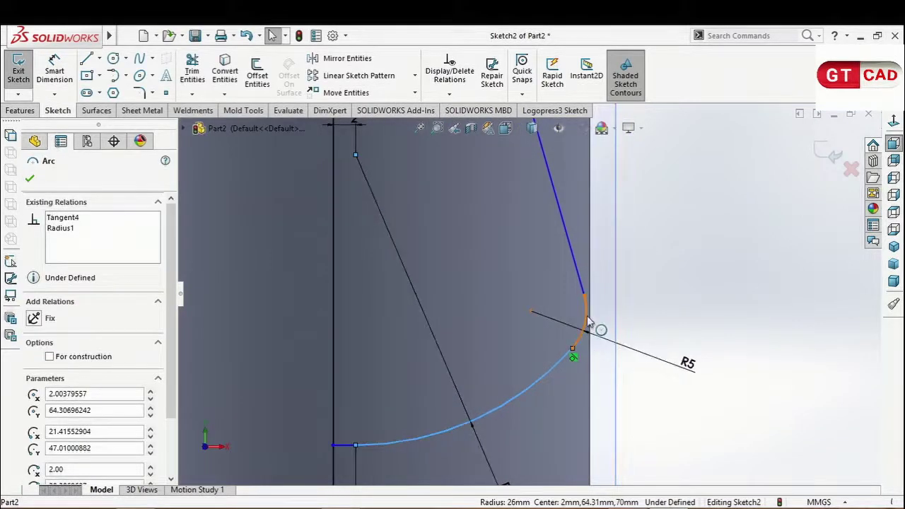
pyautogui.click(587, 323)
pyautogui.click(530, 392)
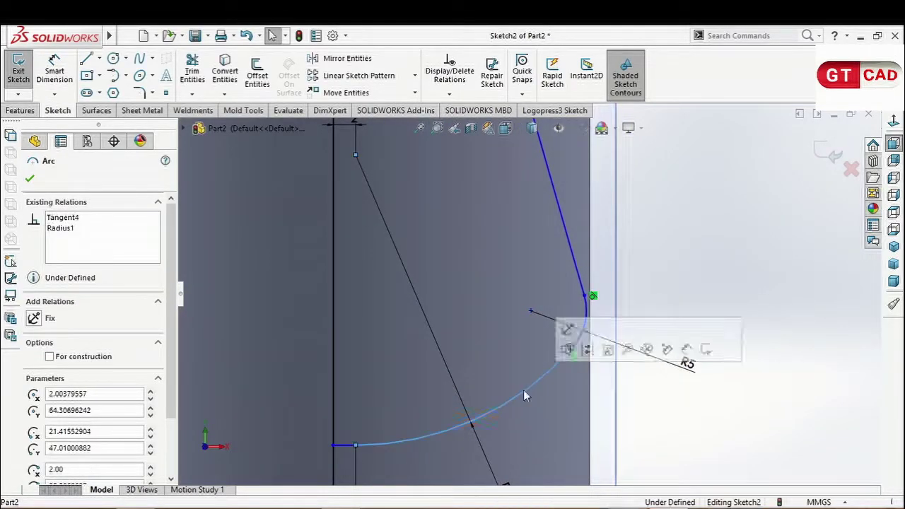
pyautogui.click(345, 446)
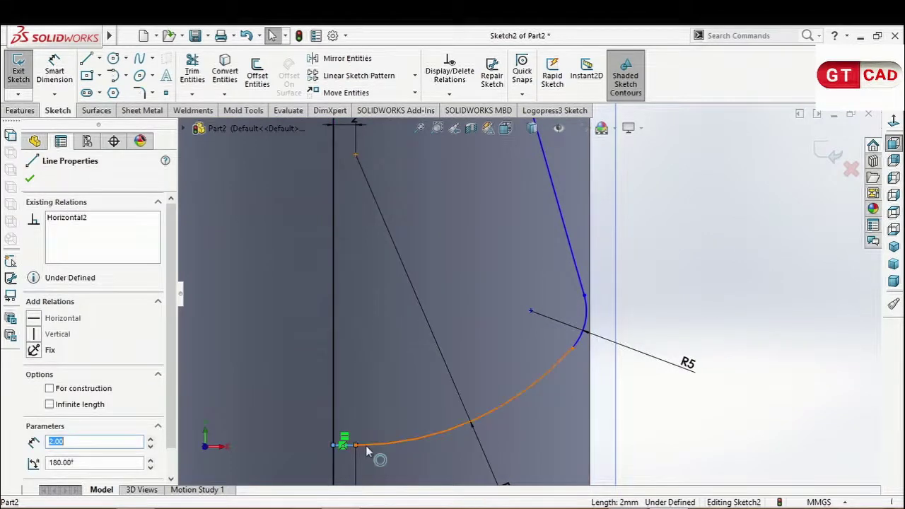
pyautogui.keyDown('ctrl'); pyautogui.click(365, 445); pyautogui.keyUp('ctrl')
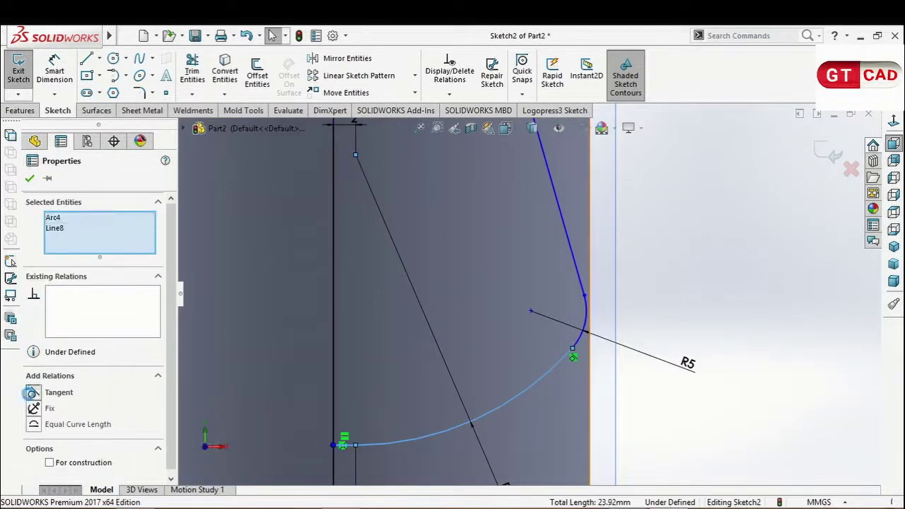
# Apply Tangent between the R26 arc and bottom line, then delete the over-defining tangent relation.
pyautogui.click(32, 392)
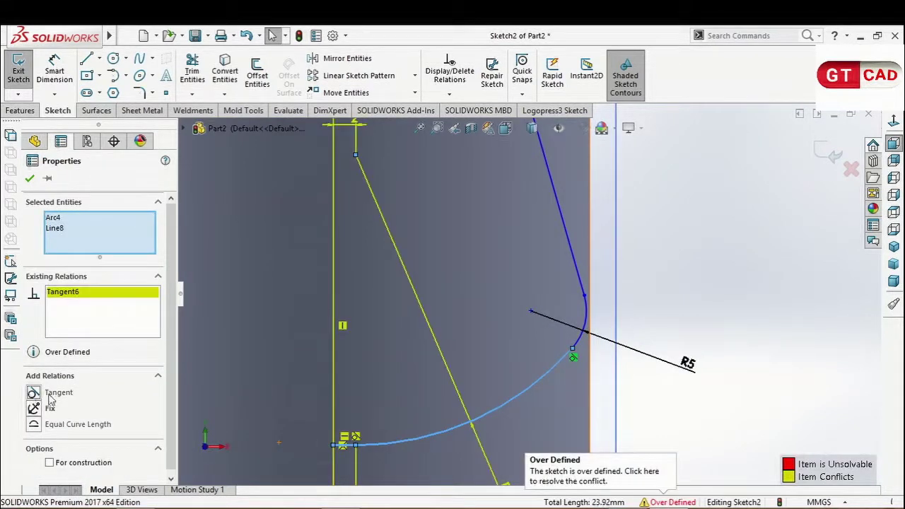
pyautogui.click(354, 437)
pyautogui.press('Delete')
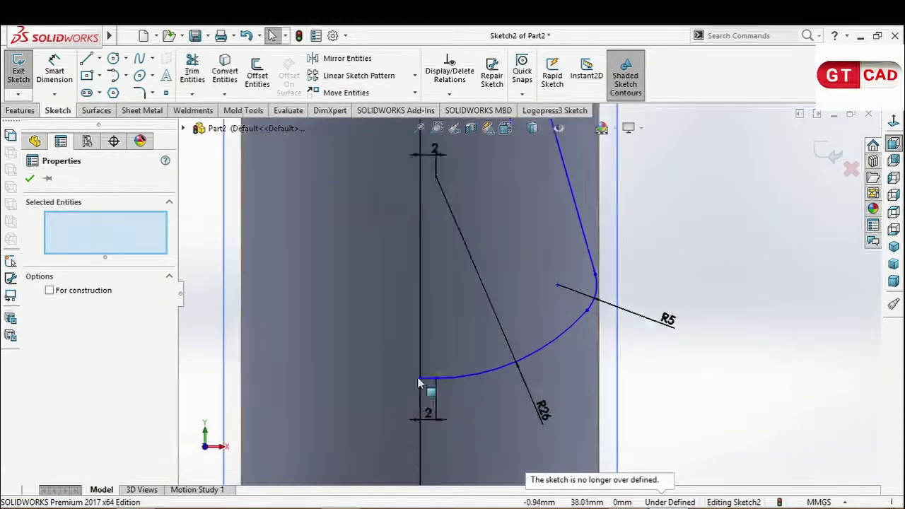
pyautogui.scroll(-3, 417, 376)
pyautogui.scroll(3, 545, 387)
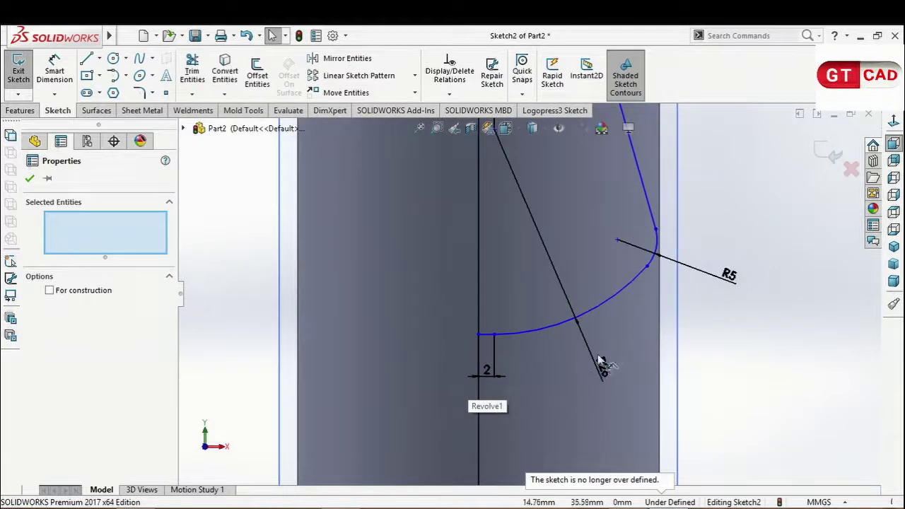
pyautogui.scroll(2, 601, 356)
pyautogui.click(54, 71)
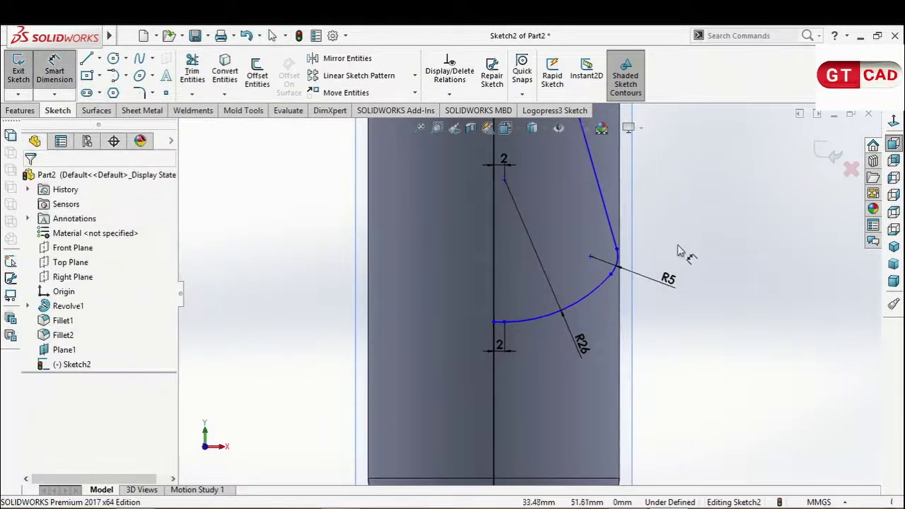
# Add the 12° angle dimension between the slanted line and the centerline.
pyautogui.click(603, 205)
pyautogui.click(494, 209)
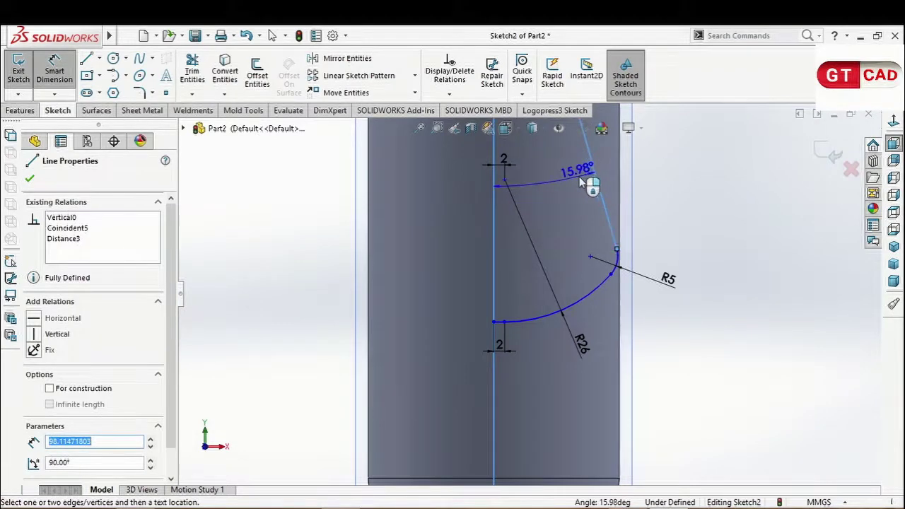
pyautogui.click(580, 182)
pyautogui.write('16')
pyautogui.press('Return')
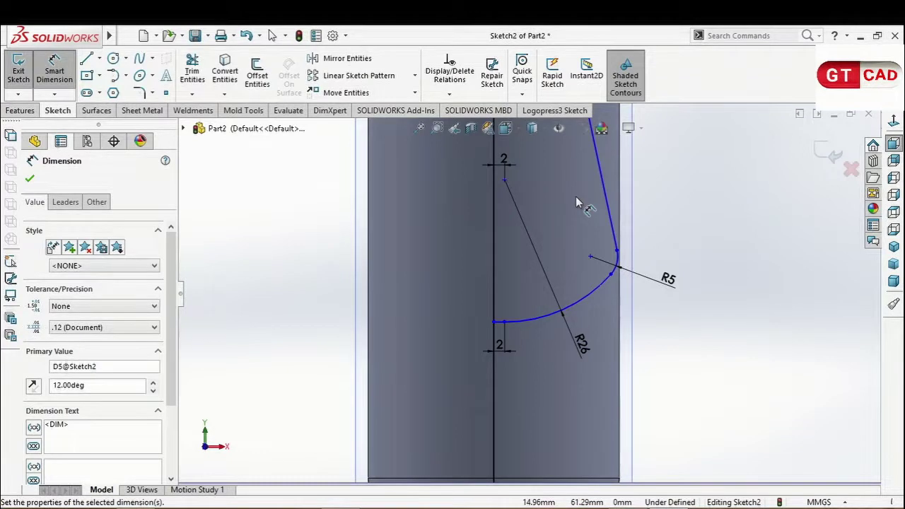
pyautogui.scroll(3, 576, 197)
pyautogui.scroll(3, 575, 198)
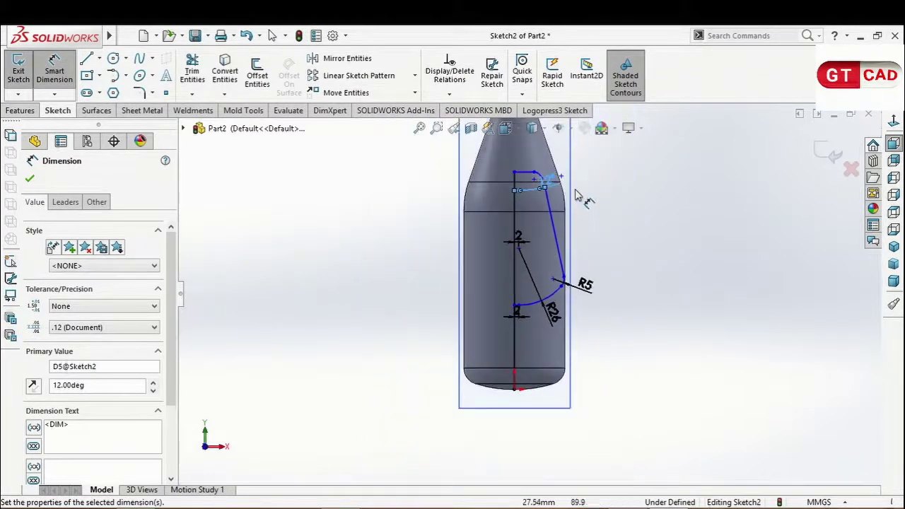
pyautogui.scroll(-5, 550, 240)
pyautogui.scroll(-2, 525, 201)
pyautogui.scroll(-2, 525, 201)
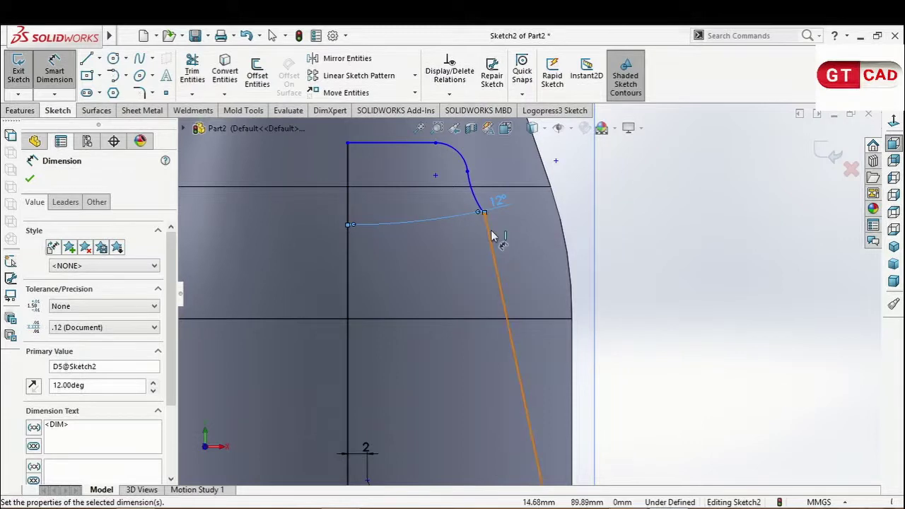
# Set the sloped line's vertical distance to 31.50 mm.
pyautogui.click(491, 238)
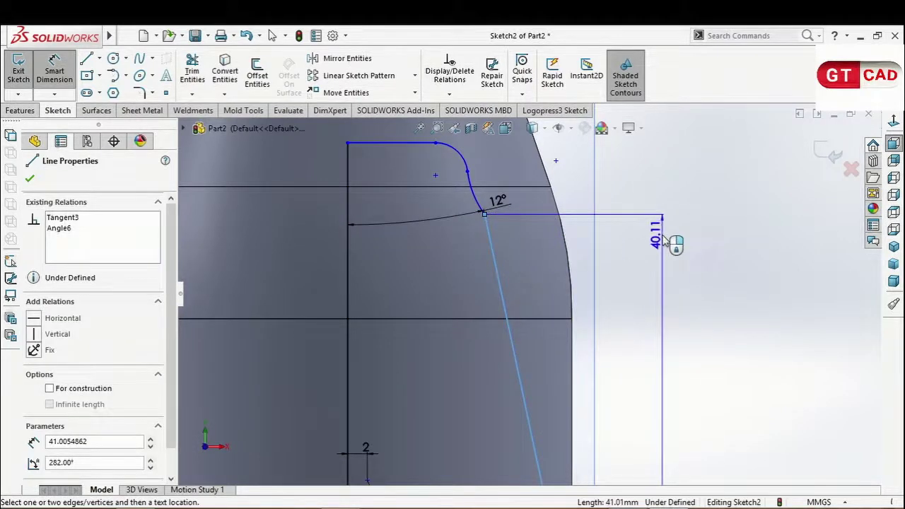
pyautogui.click(672, 242)
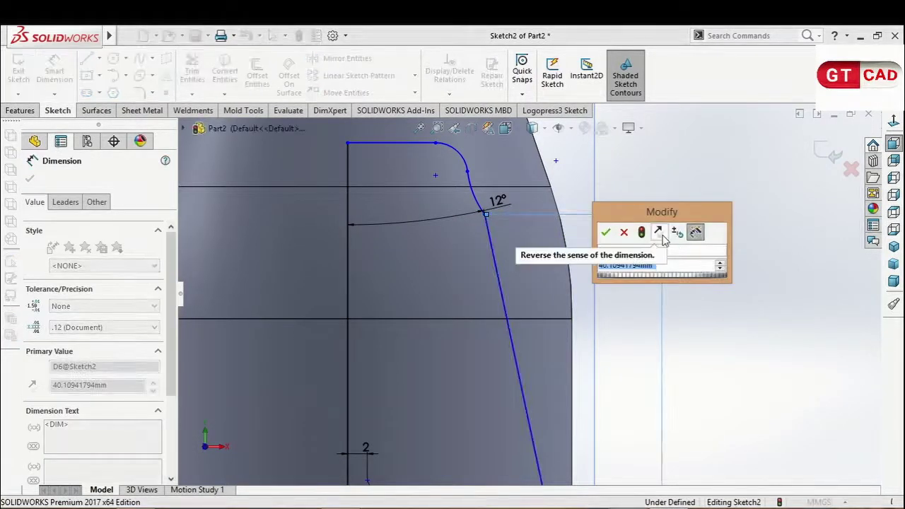
pyautogui.write('31')
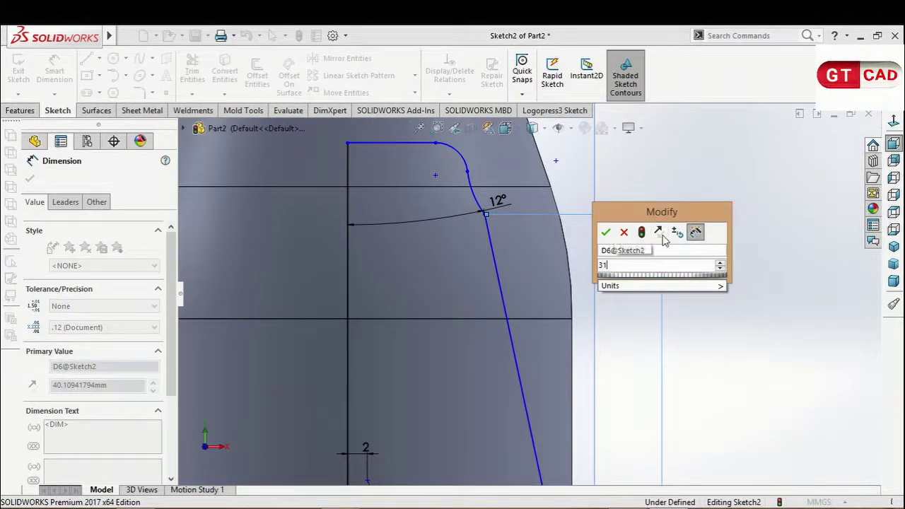
pyautogui.write('.5')
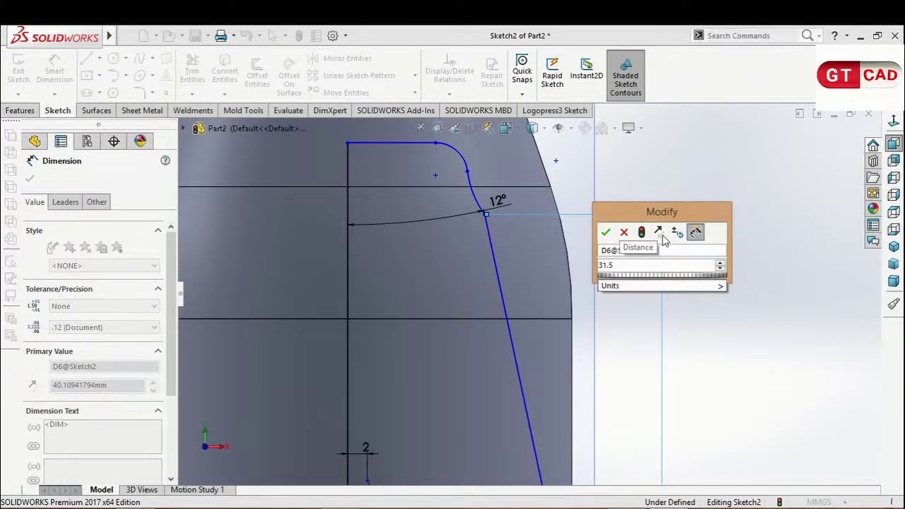
pyautogui.press('Return')
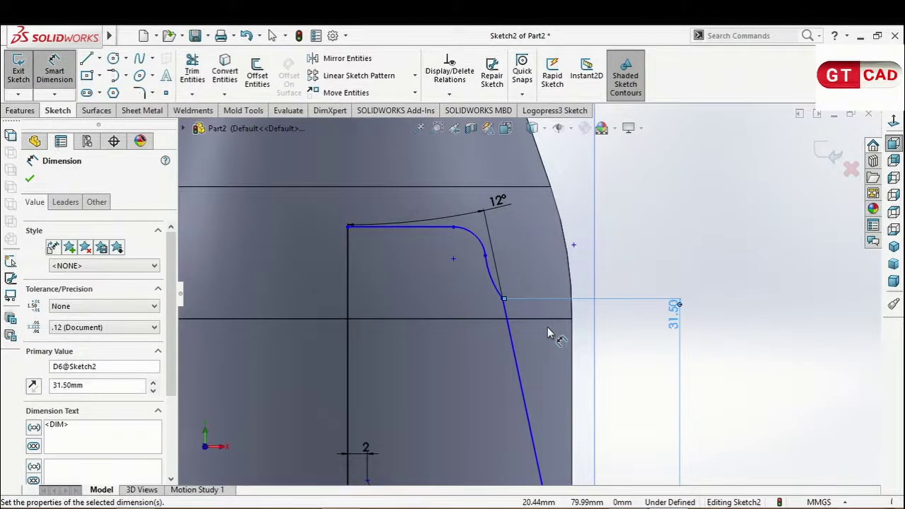
pyautogui.scroll(-2, 547, 327)
pyautogui.scroll(-1, 480, 269)
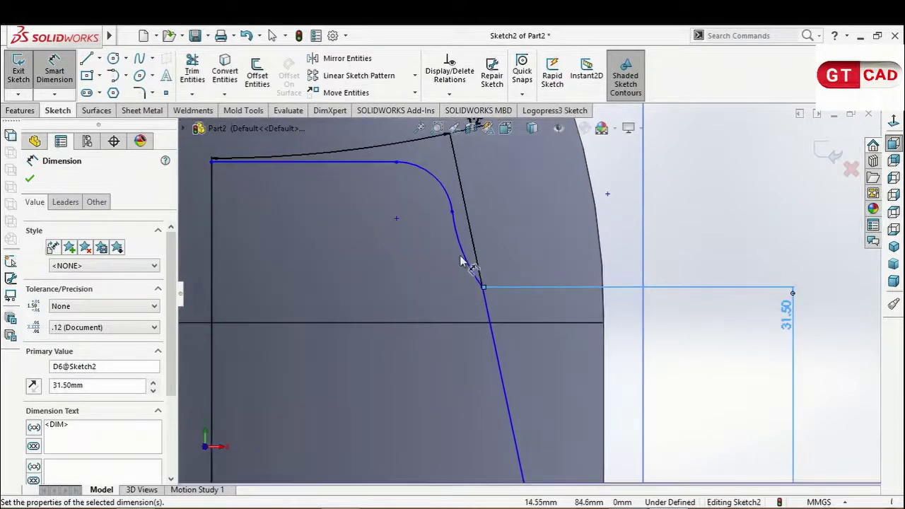
# Give the neck arc R0.80 and the small corner arc R0.50.
pyautogui.click(462, 253)
pyautogui.click(432, 279)
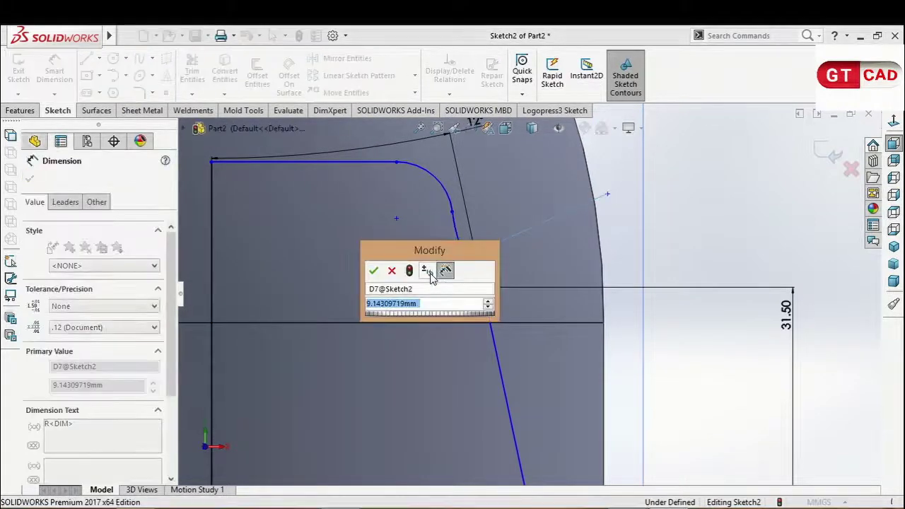
pyautogui.write('0.8')
pyautogui.press('Return')
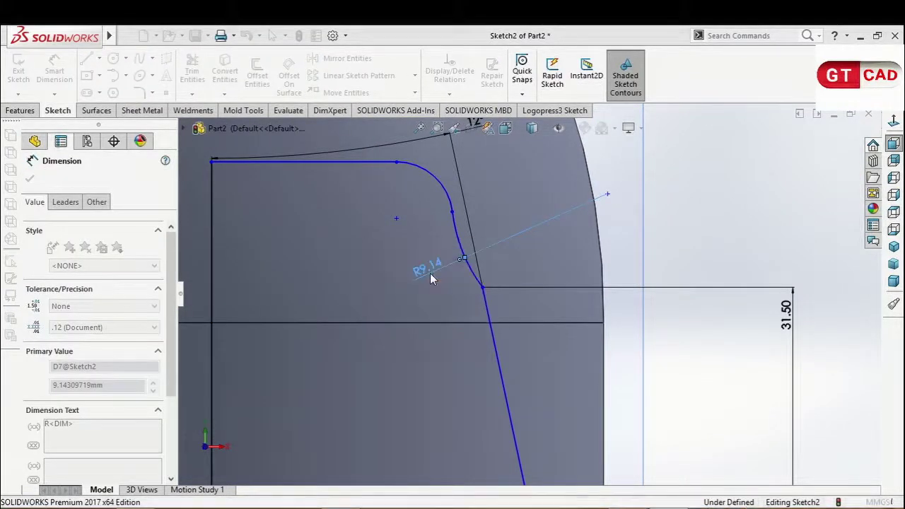
pyautogui.scroll(-1, 449, 282)
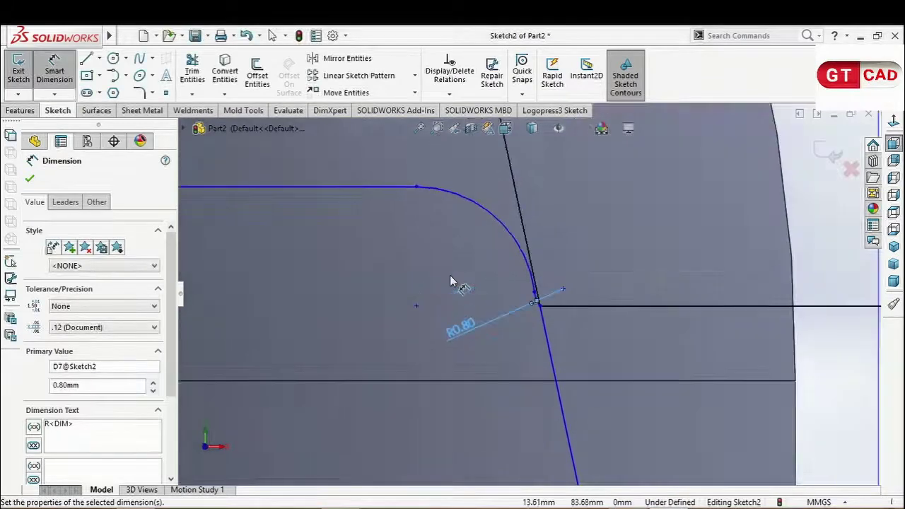
pyautogui.click(481, 208)
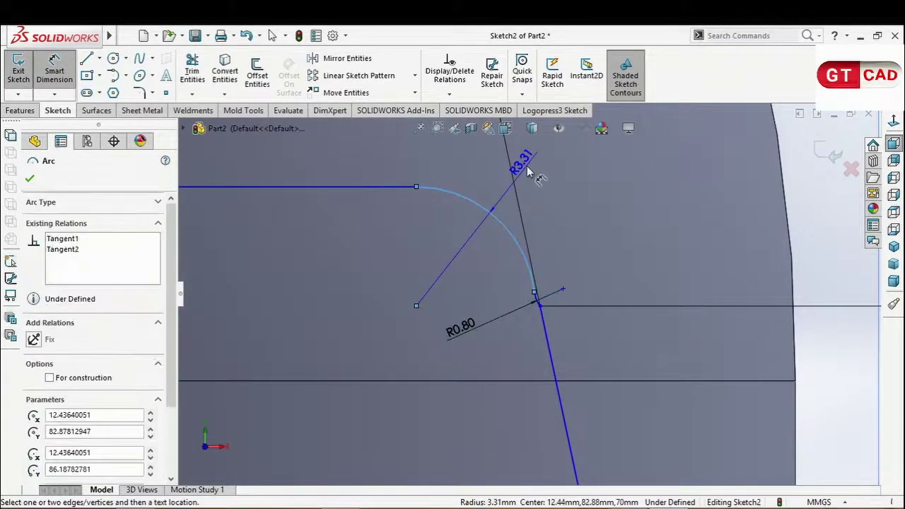
pyautogui.click(526, 172)
pyautogui.write('0.5')
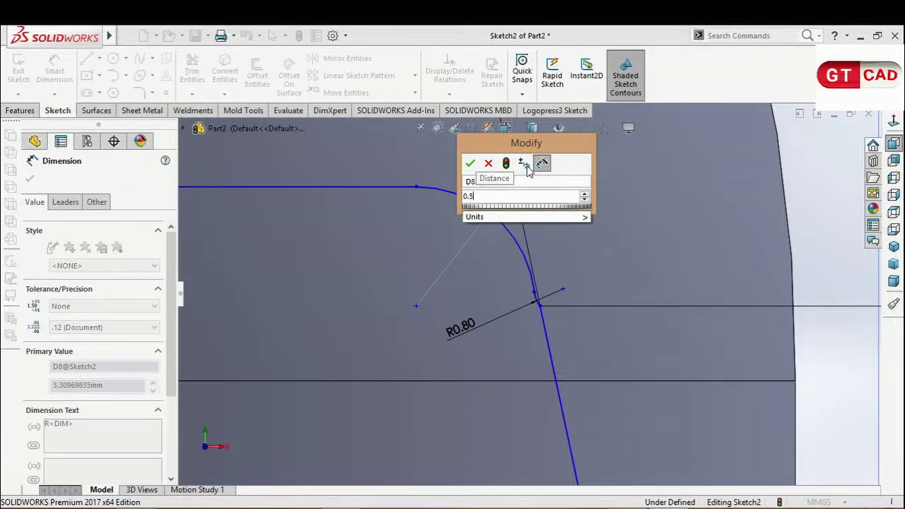
pyautogui.press('Return')
# Dimension the top horizontal line to 12 mm and finish dimensioning.
pyautogui.scroll(2, 495, 269)
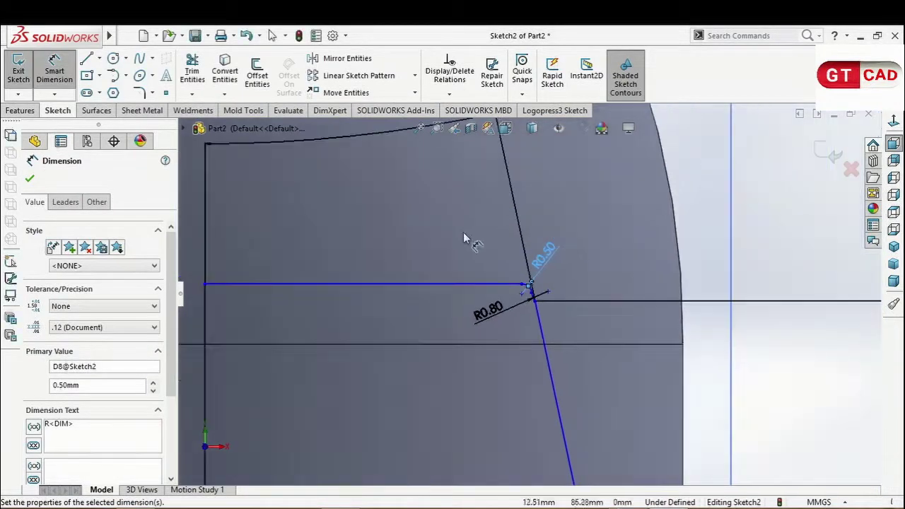
pyautogui.click(326, 283)
pyautogui.click(329, 257)
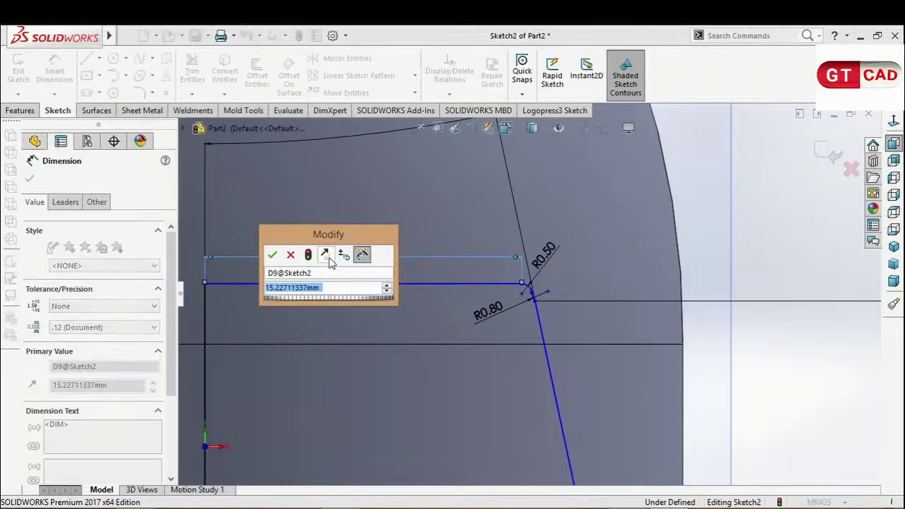
pyautogui.write('12')
pyautogui.press('Return')
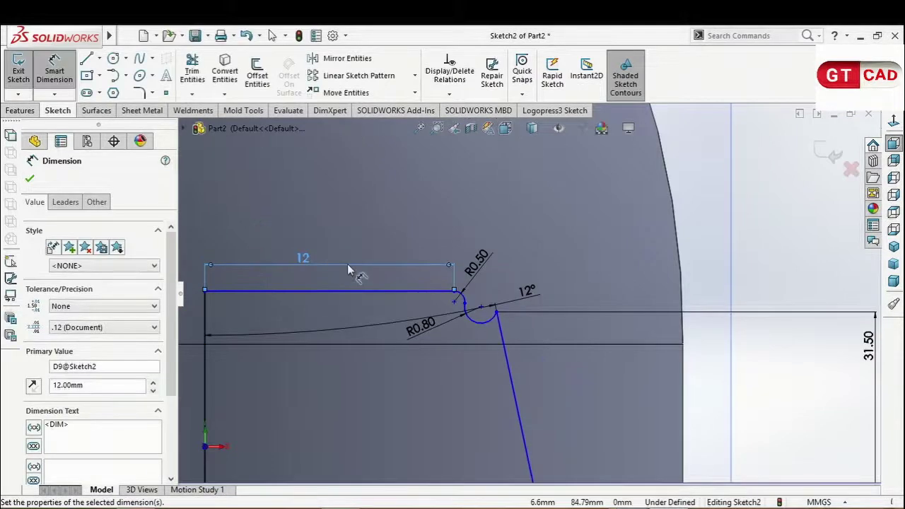
pyautogui.scroll(-3, 438, 292)
pyautogui.press('Escape')
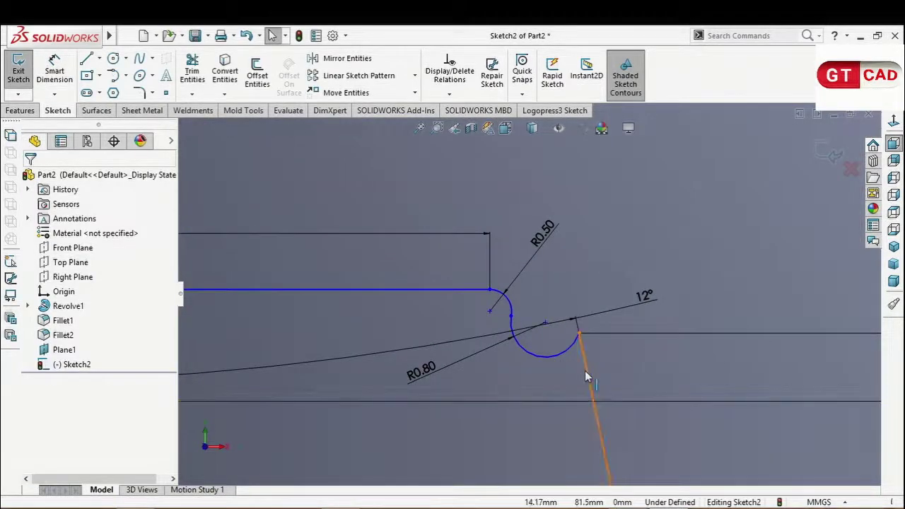
# Make the flipped arc tangent to the sloped line.
pyautogui.click(584, 370)
pyautogui.keyDown('ctrl'); pyautogui.click(561, 354); pyautogui.keyUp('ctrl')
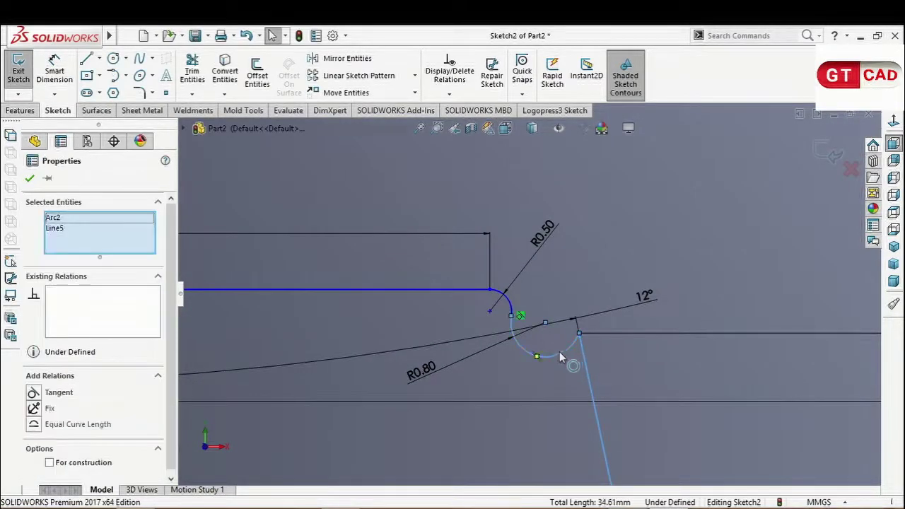
pyautogui.click(35, 395)
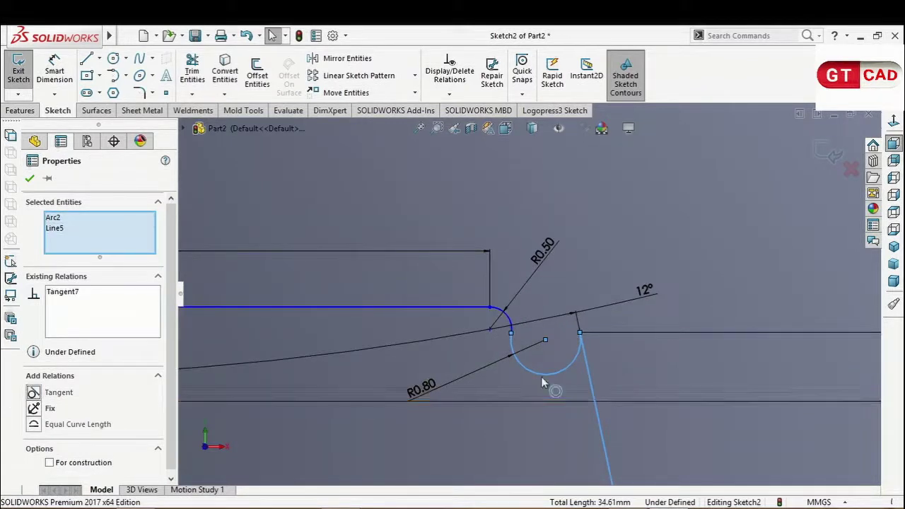
pyautogui.press('Escape')
# Drag the arc-and-line junction point upward to a slightly higher position.
pyautogui.click(585, 360)
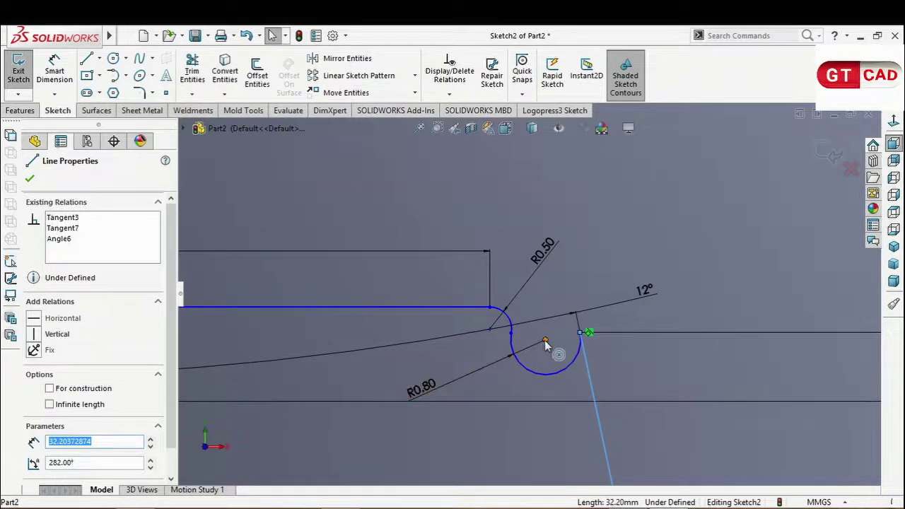
pyautogui.moveTo(544, 342); pyautogui.dragTo(549, 321)
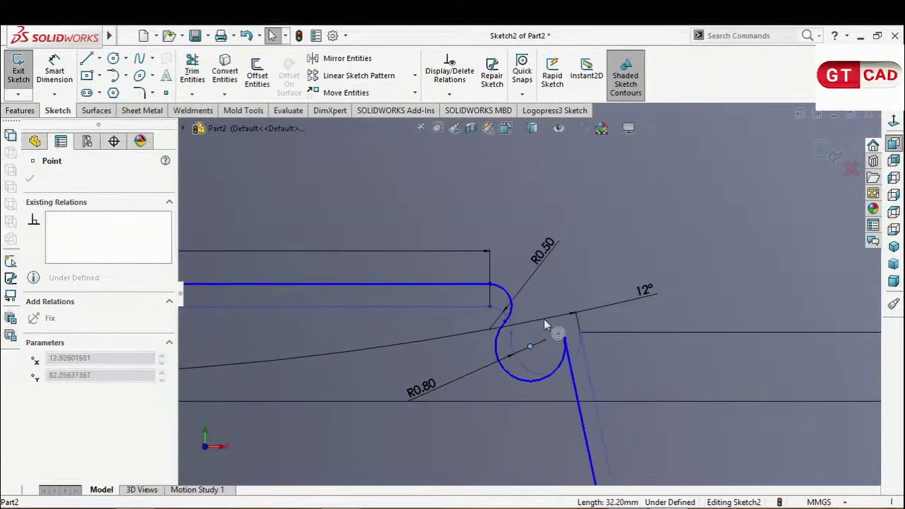
pyautogui.moveTo(561, 285); pyautogui.dragTo(544, 317)
pyautogui.scroll(-2, 569, 346)
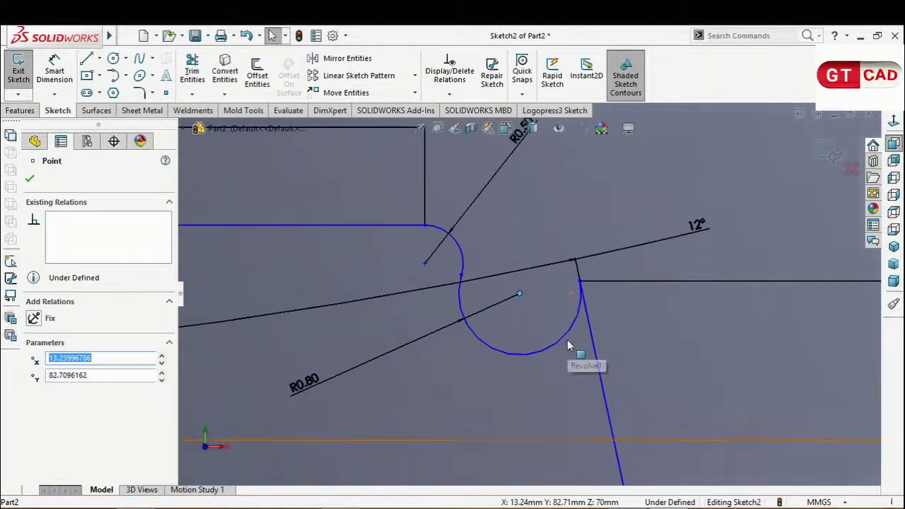
pyautogui.scroll(2, 477, 301)
pyautogui.click(650, 297)
pyautogui.scroll(-1, 650, 297)
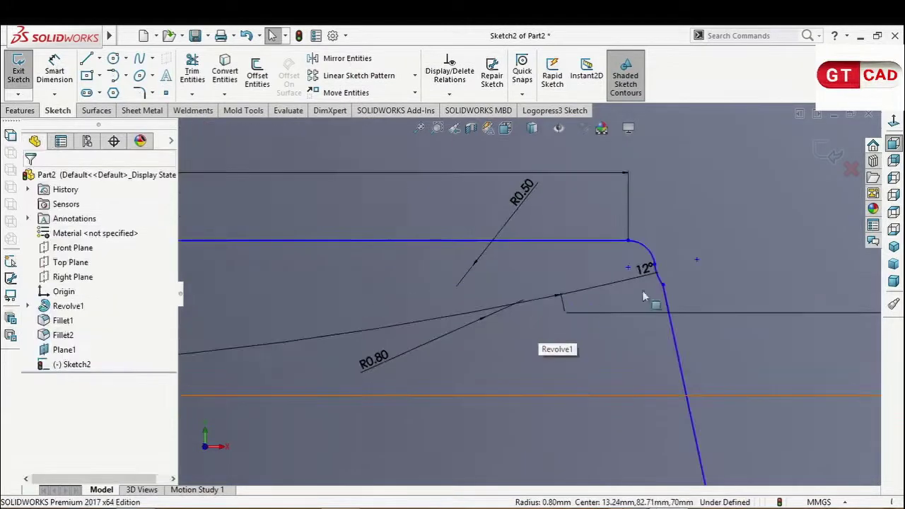
pyautogui.scroll(-2, 658, 283)
pyautogui.scroll(-1, 654, 275)
pyautogui.scroll(-1, 636, 318)
pyautogui.scroll(-1, 635, 318)
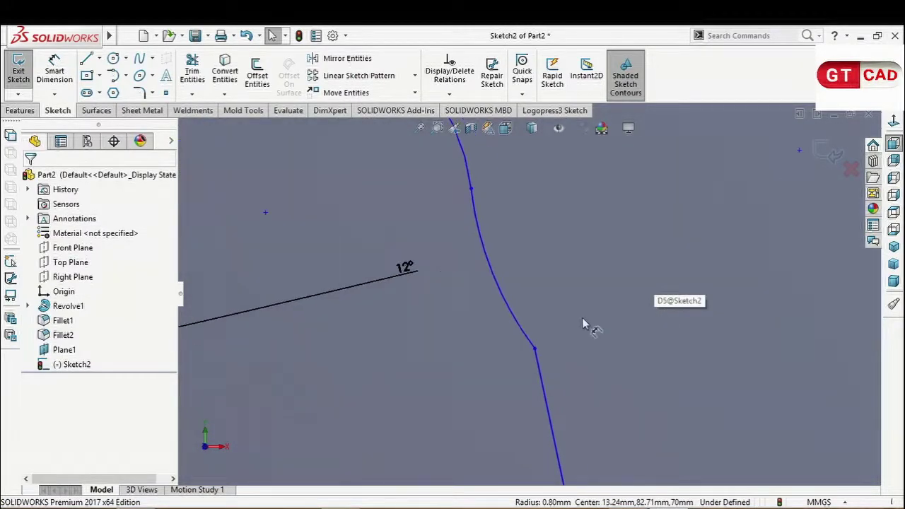
pyautogui.scroll(3, 544, 291)
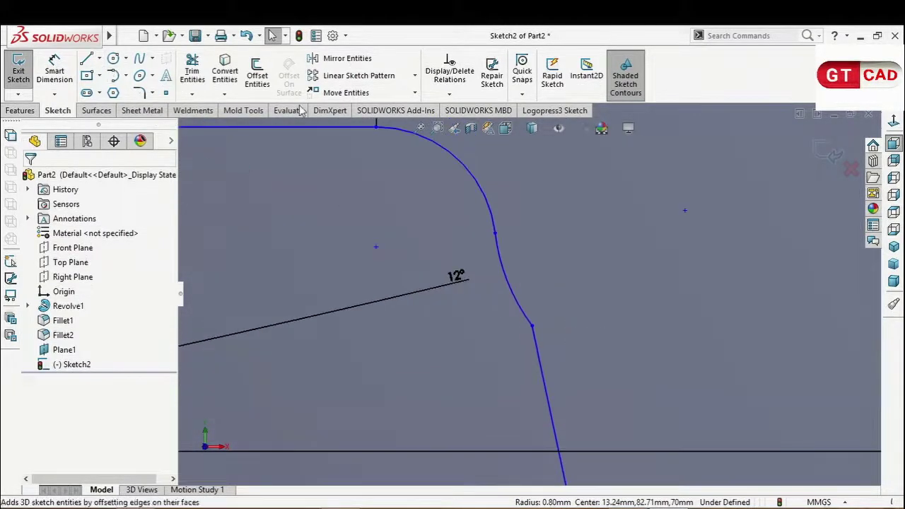
# Add a tangent relation (Tangent7) between the small arc and the angled line.
pyautogui.click(535, 345)
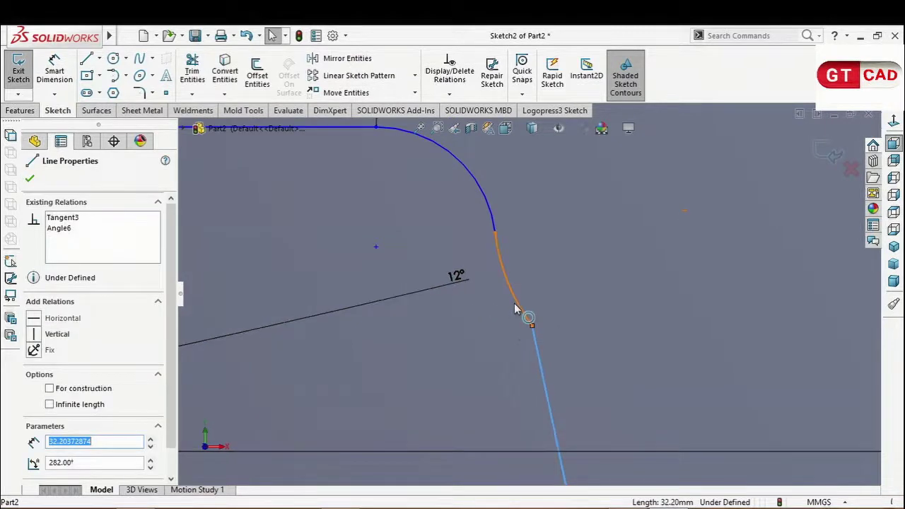
pyautogui.keyDown('ctrl'); pyautogui.click(523, 316); pyautogui.keyUp('ctrl')
pyautogui.click(33, 393)
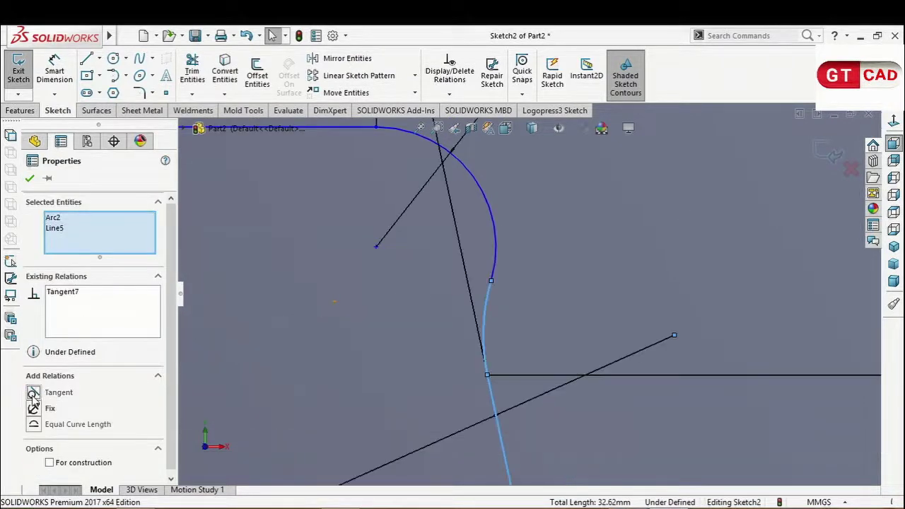
pyautogui.click(544, 320)
pyautogui.scroll(2, 562, 300)
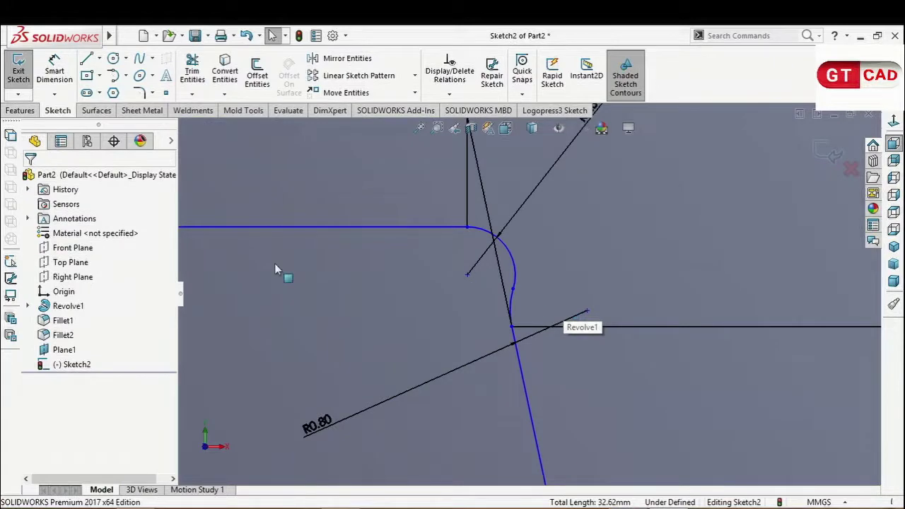
pyautogui.scroll(2, 530, 271)
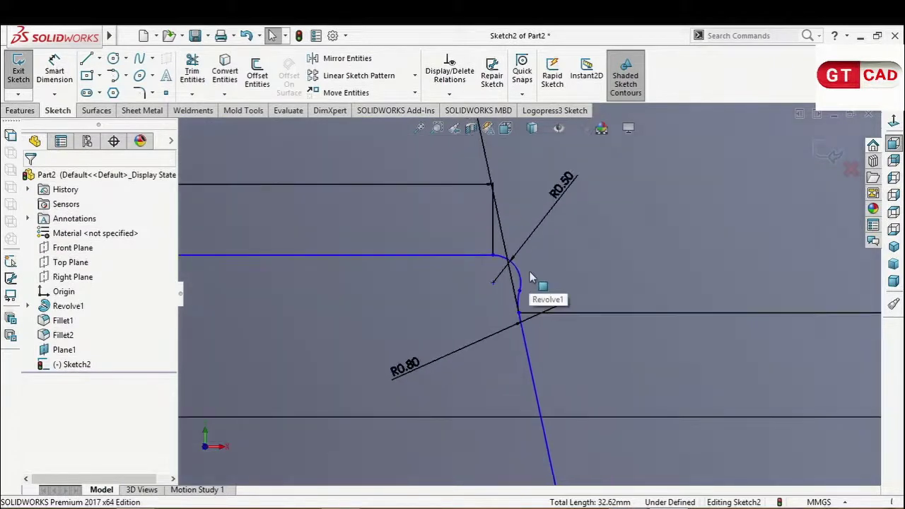
pyautogui.scroll(1, 530, 271)
pyautogui.scroll(-2, 530, 289)
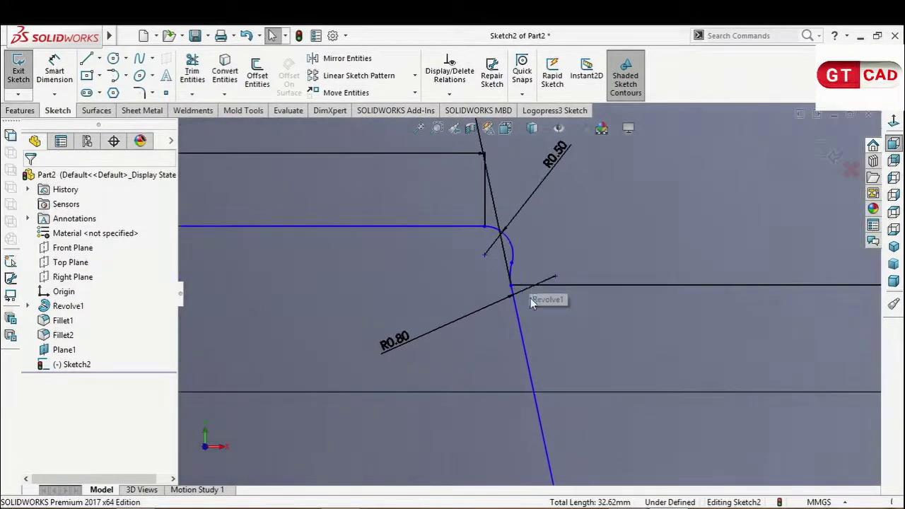
pyautogui.scroll(-1, 520, 280)
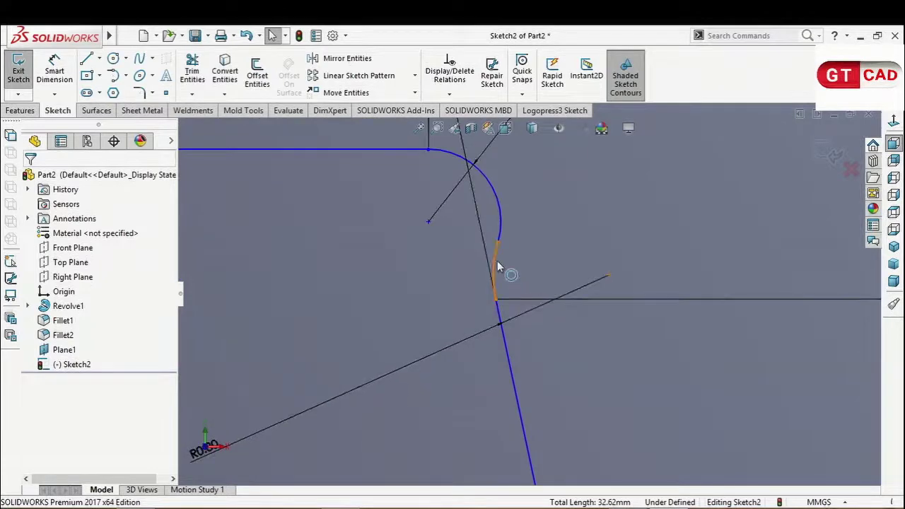
# Select the lower and upper fillet arcs and the top horizontal line.
pyautogui.click(494, 265)
pyautogui.click(502, 215)
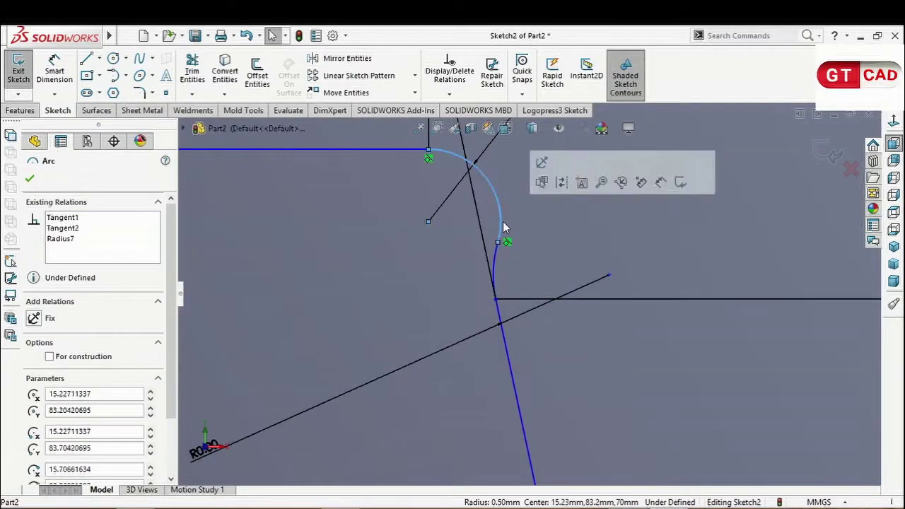
pyautogui.click(389, 150)
pyautogui.scroll(2, 373, 201)
pyautogui.scroll(1, 373, 206)
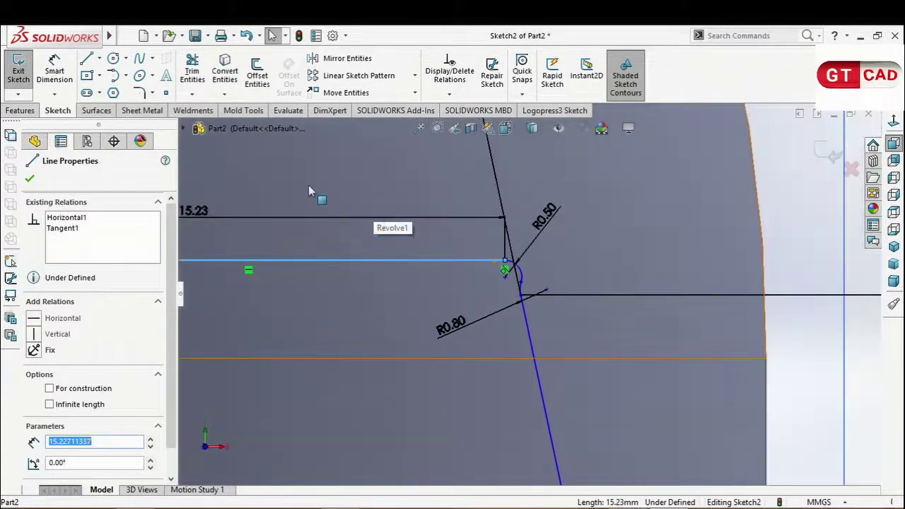
# Change the 15.23 top horizontal dimension to 12 mm.
pyautogui.doubleClick(197, 211)
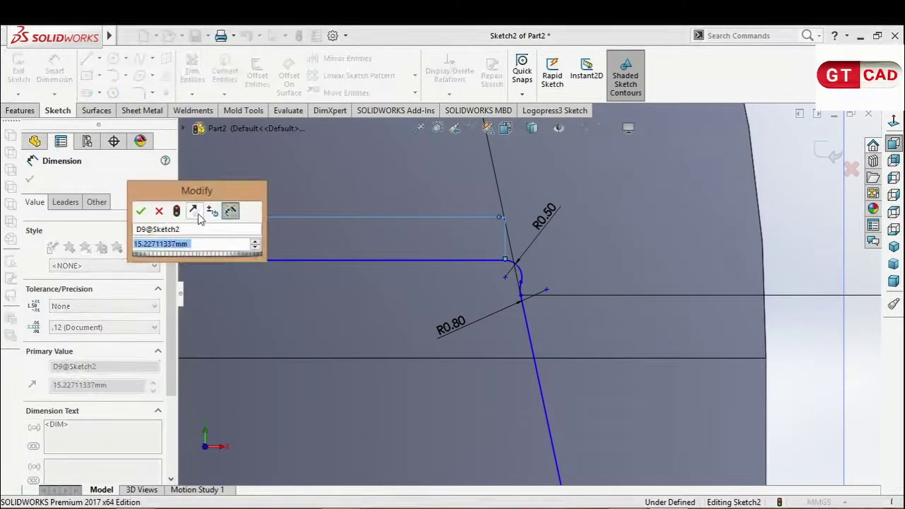
pyautogui.write('12')
pyautogui.press('Return')
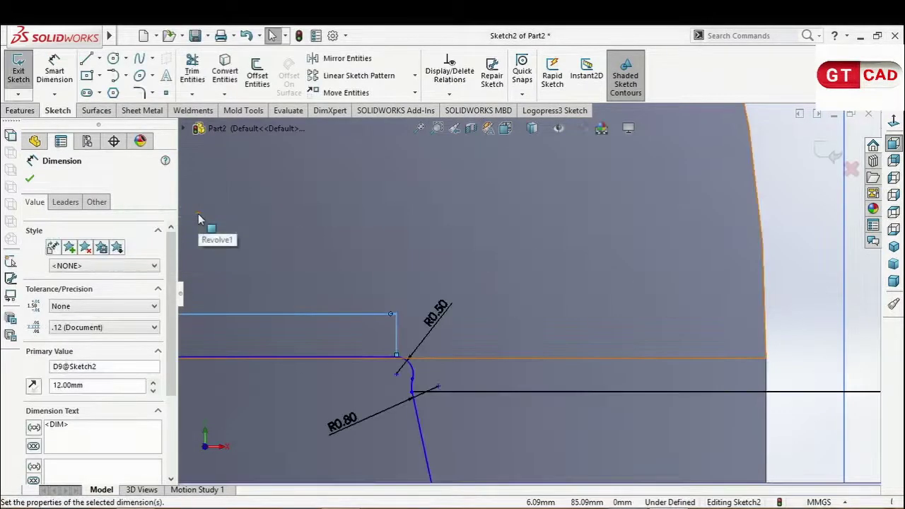
pyautogui.scroll(-2, 349, 367)
pyautogui.scroll(-2, 375, 320)
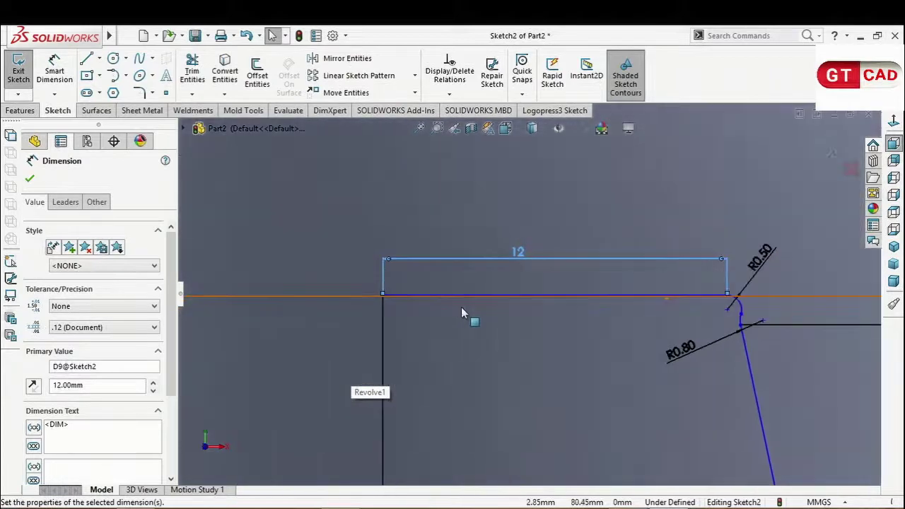
pyautogui.click(488, 300)
pyautogui.scroll(3, 665, 333)
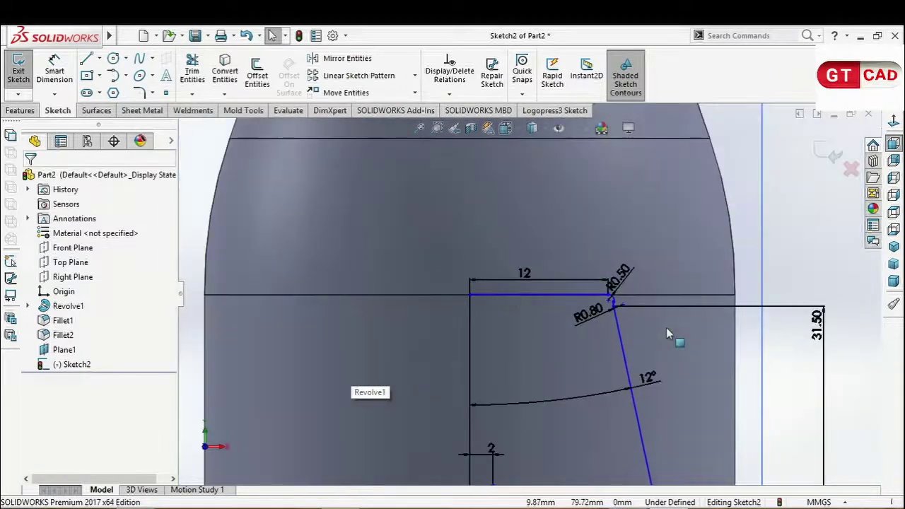
pyautogui.scroll(2, 665, 332)
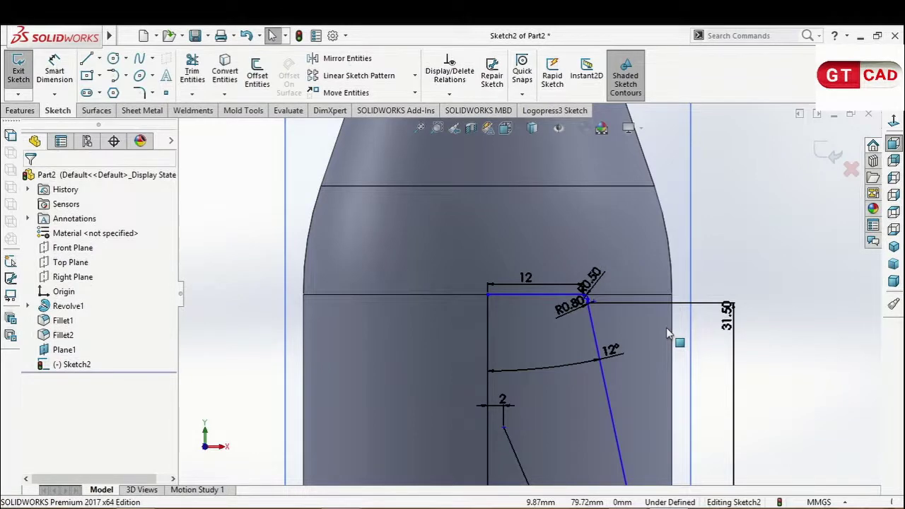
pyautogui.scroll(2, 666, 327)
pyautogui.scroll(2, 645, 360)
pyautogui.scroll(-3, 542, 471)
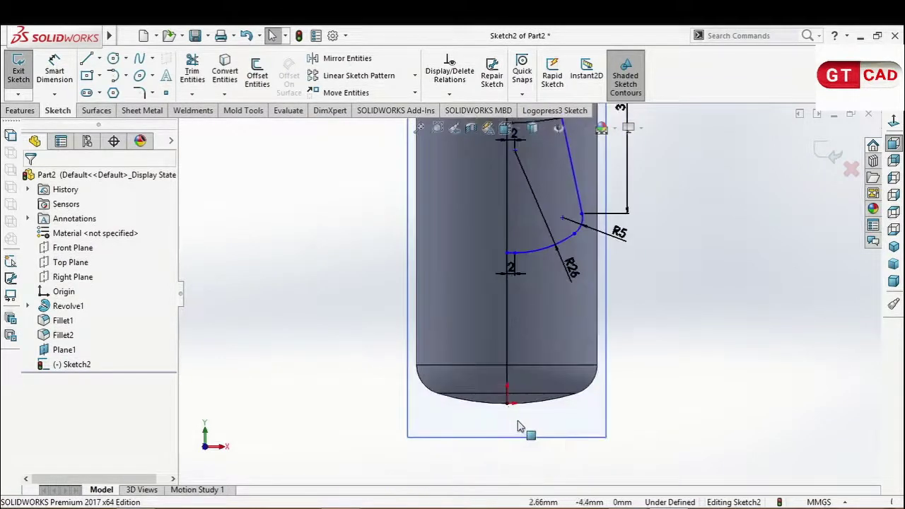
pyautogui.scroll(-2, 507, 409)
# Select the arc endpoint on the centreline and the short 2 mm horizontal line.
pyautogui.click(512, 252)
pyautogui.scroll(-3, 518, 261)
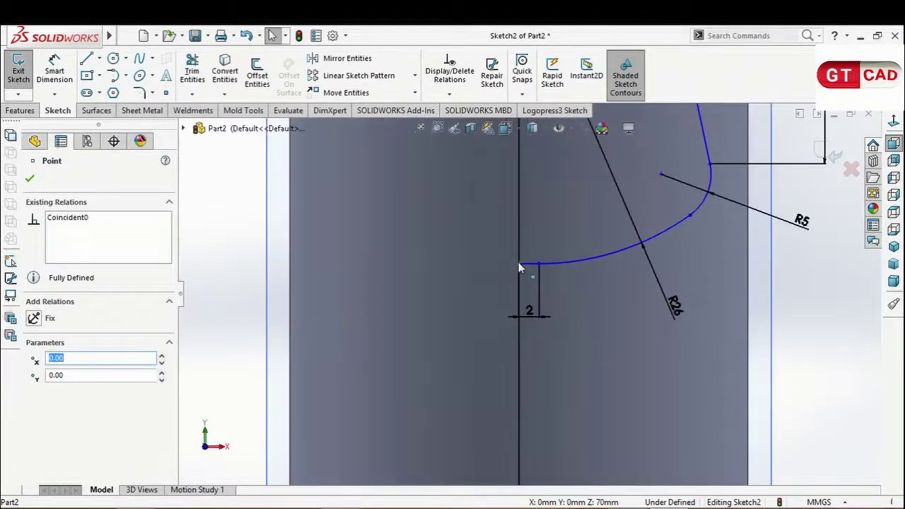
pyautogui.click(528, 264)
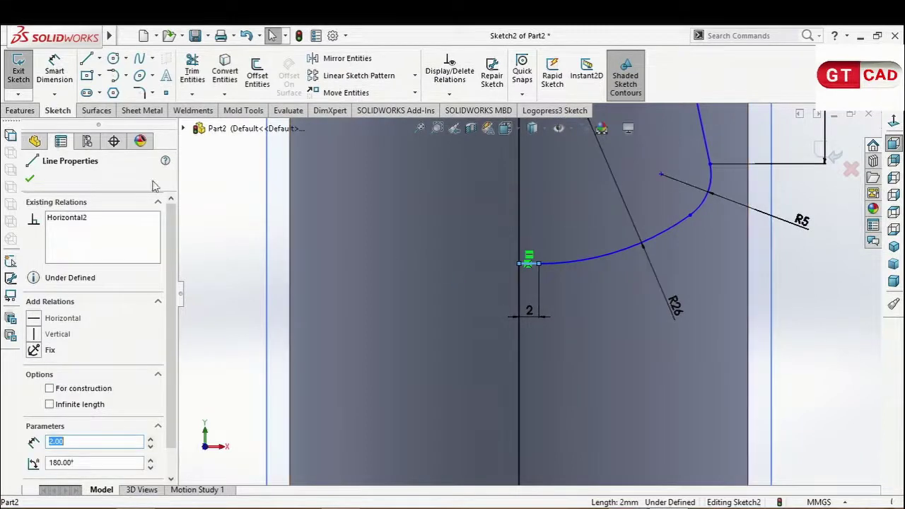
# Place a vertical 19 mm dimension at the bottom centreline point, left of the part.
pyautogui.click(54, 67)
pyautogui.scroll(2, 530, 300)
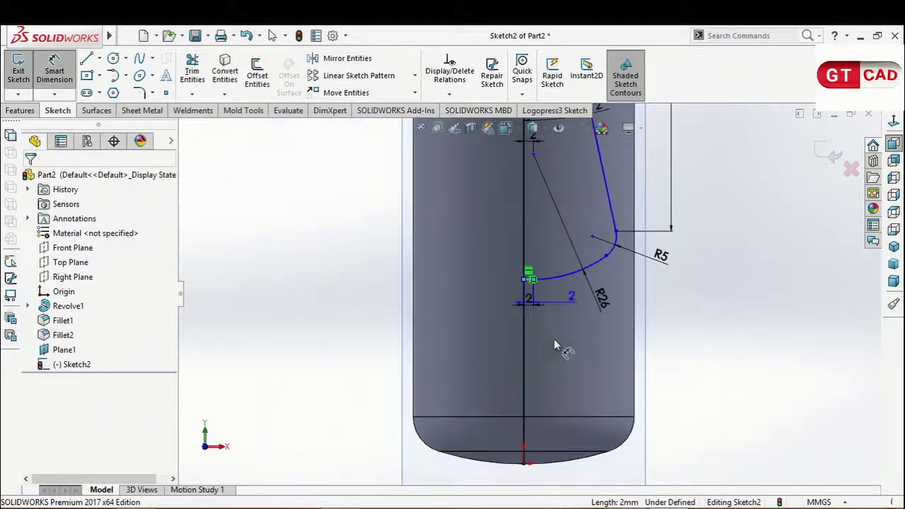
pyautogui.click(523, 464)
pyautogui.click(380, 423)
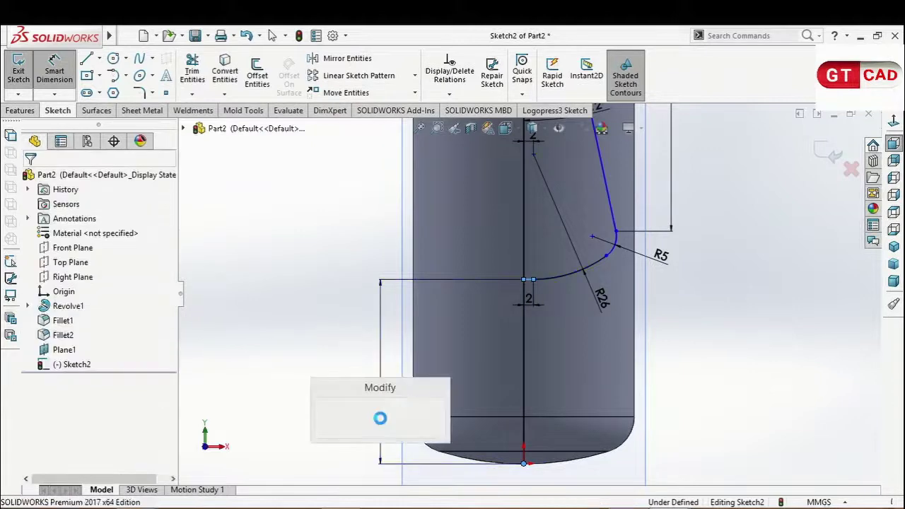
pyautogui.write('19')
pyautogui.press('Return')
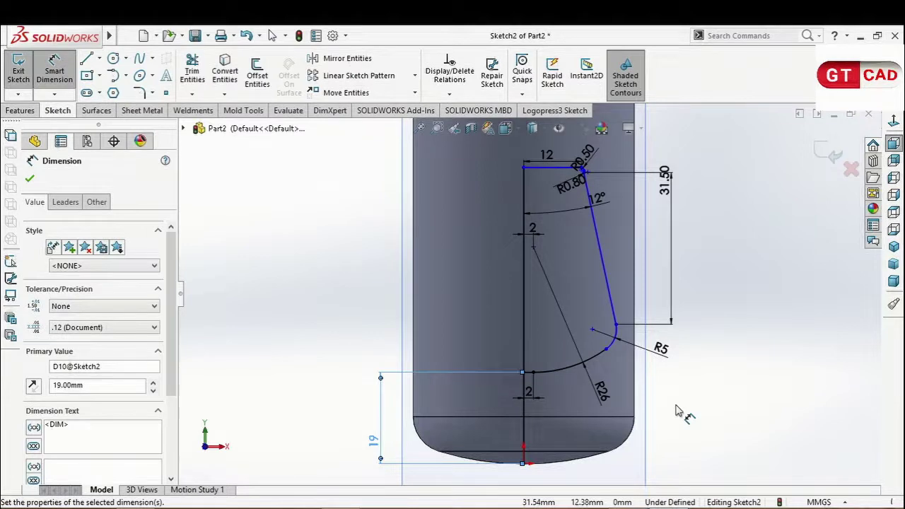
pyautogui.press('z')
pyautogui.scroll(-3, 542, 297)
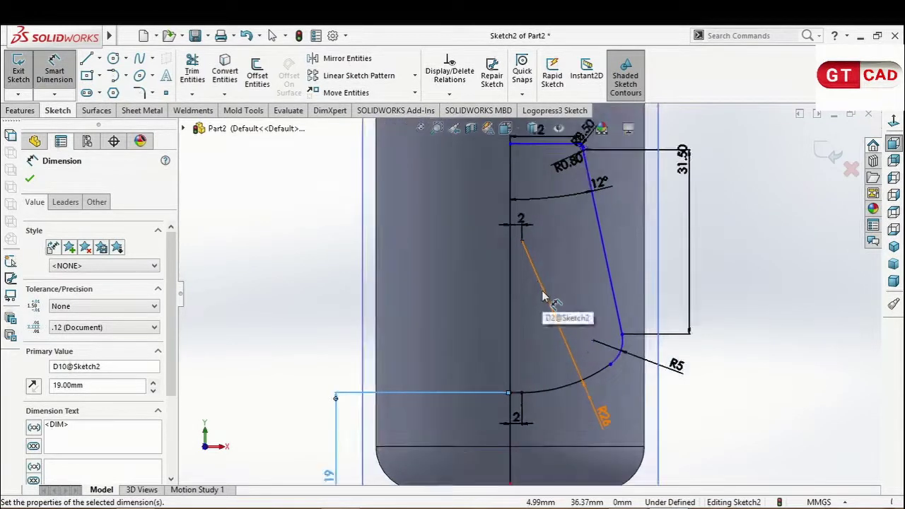
pyautogui.click(476, 354)
pyautogui.press('Escape')
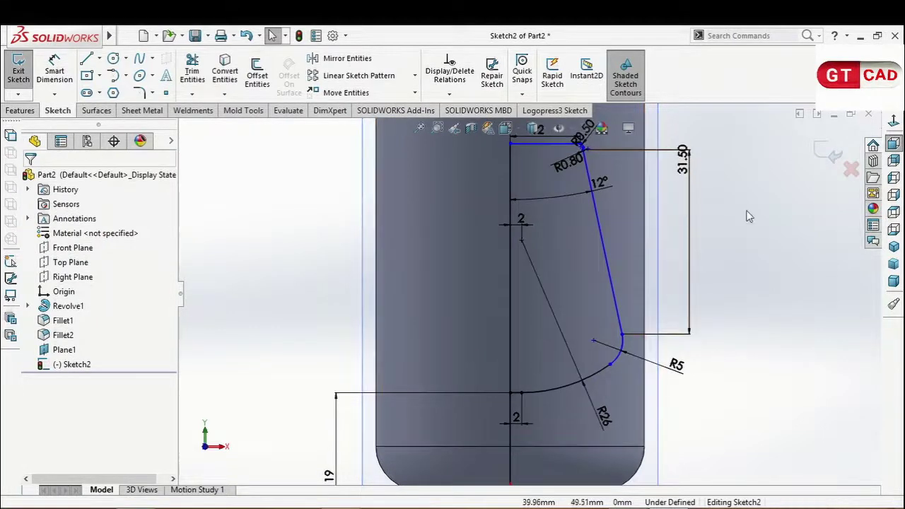
# Dimension the arc endpoint to the part's bottom point at 19 mm, then exit the sketch.
pyautogui.click(20, 110)
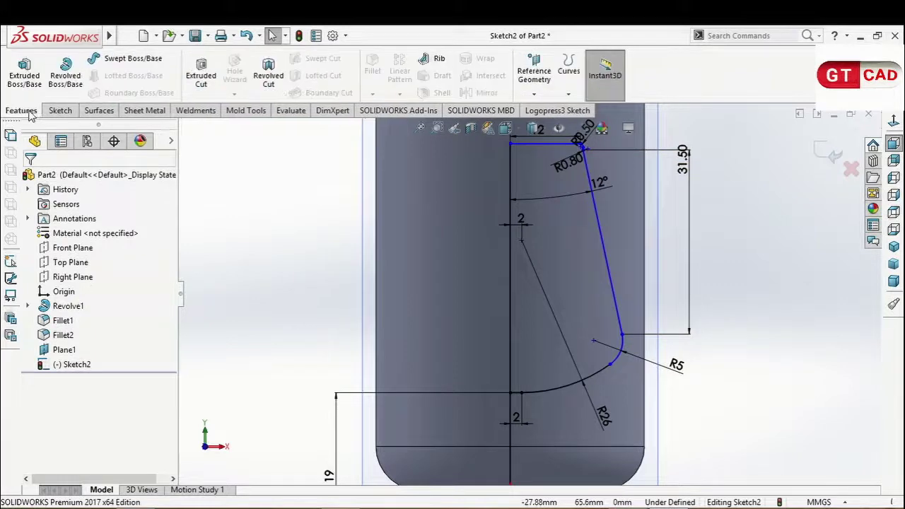
pyautogui.scroll(2, 525, 378)
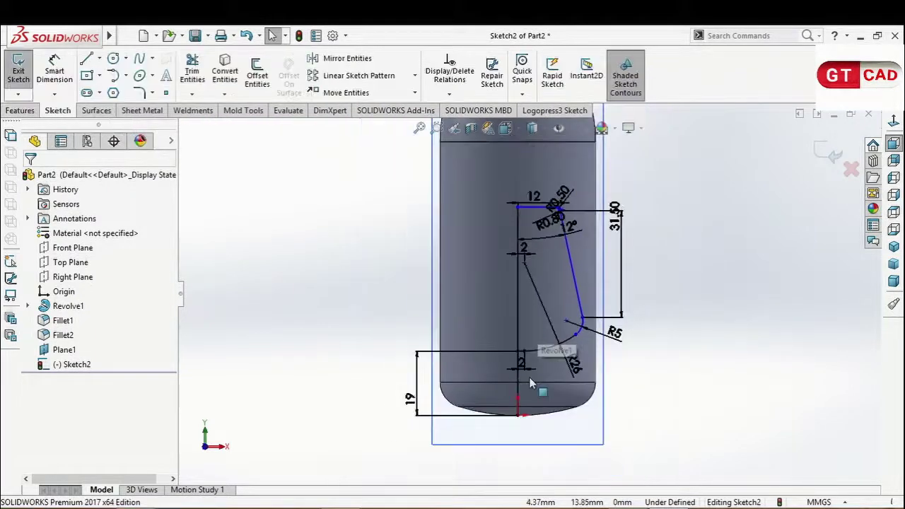
pyautogui.scroll(-3, 520, 369)
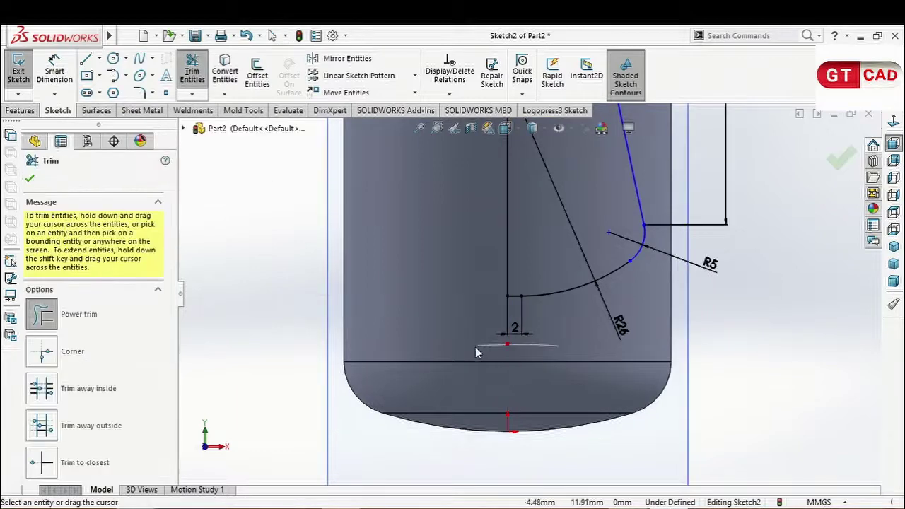
pyautogui.scroll(-2, 494, 325)
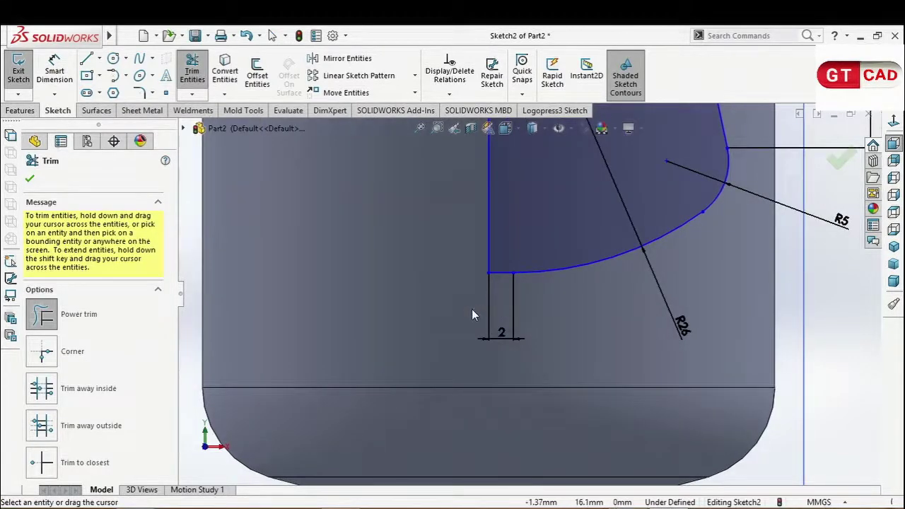
pyautogui.scroll(2, 467, 310)
pyautogui.click(54, 71)
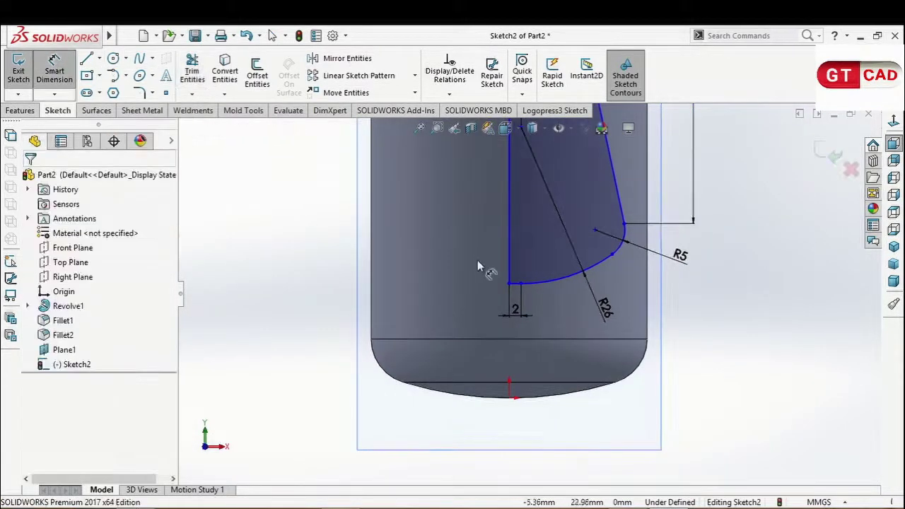
pyautogui.click(508, 283)
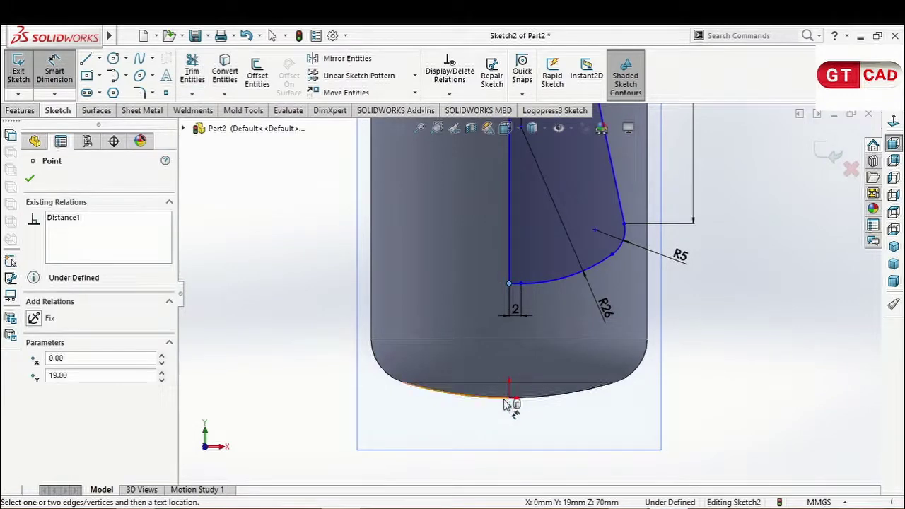
pyautogui.click(509, 397)
pyautogui.click(322, 366)
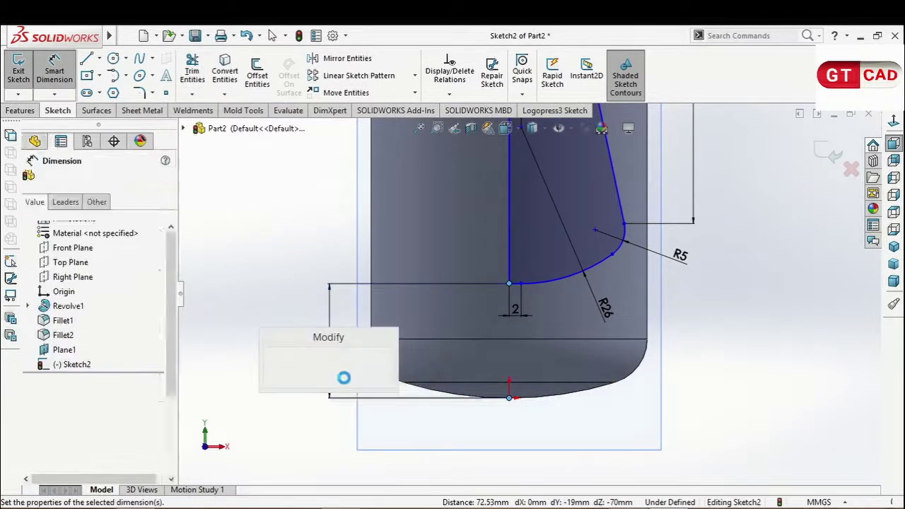
pyautogui.press('Return')
pyautogui.click(19, 71)
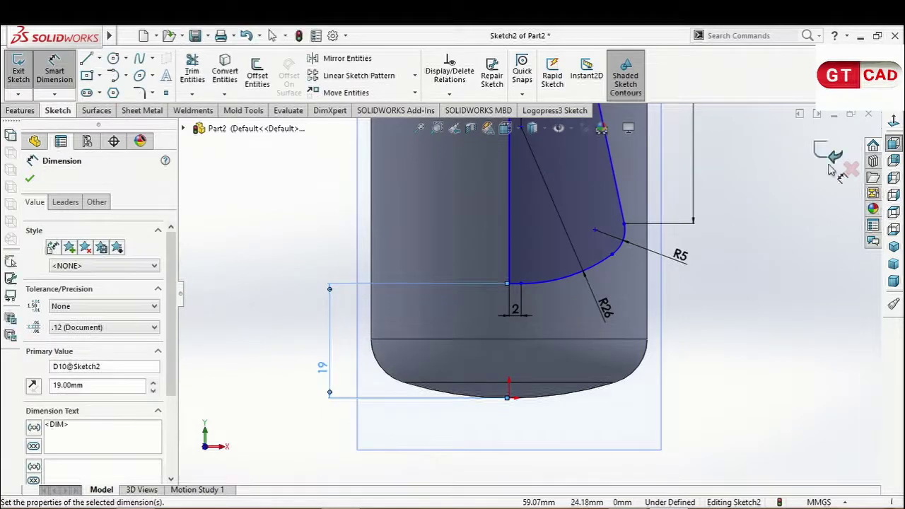
# Revolve Sketch2 a full 360° about Line1 into a second solid body beside the bottle.
pyautogui.click(20, 110)
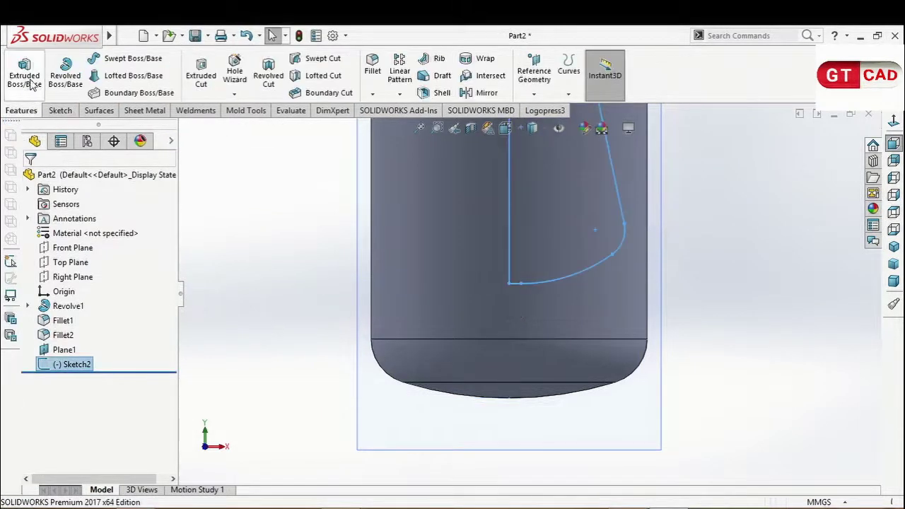
pyautogui.click(75, 75)
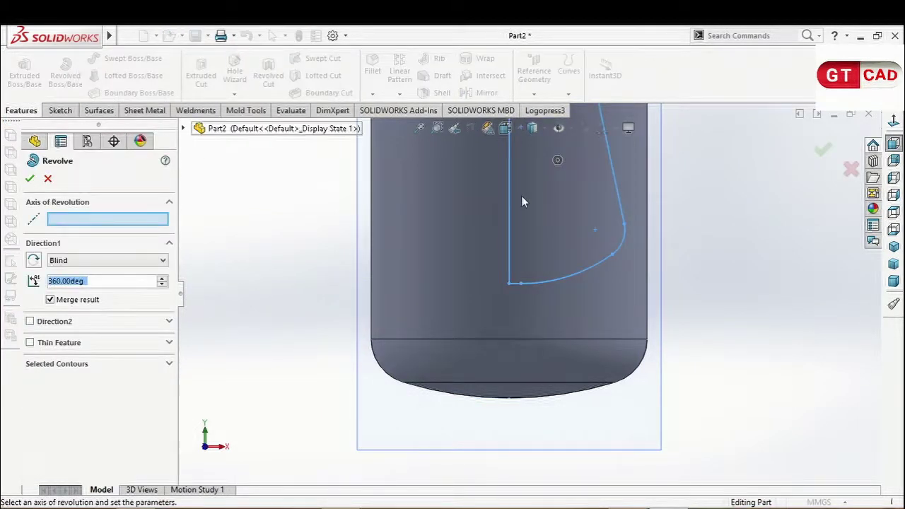
pyautogui.click(509, 234)
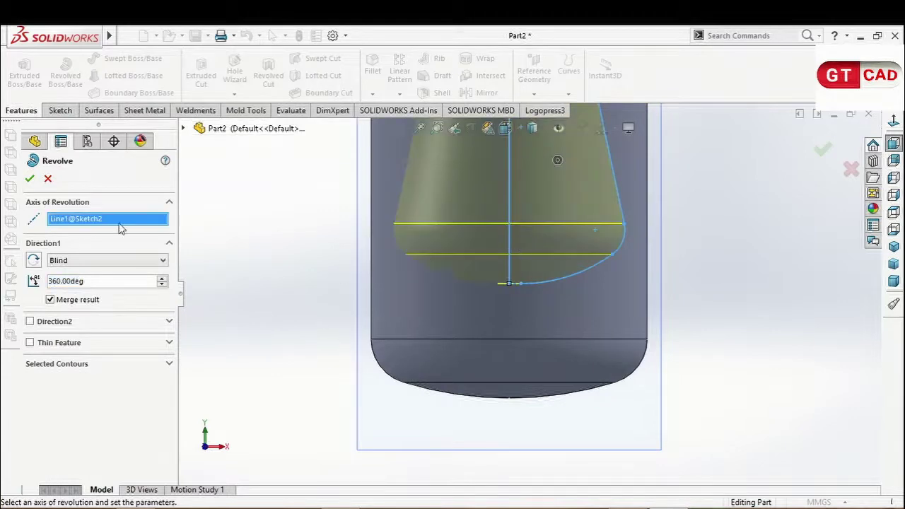
pyautogui.click(29, 178)
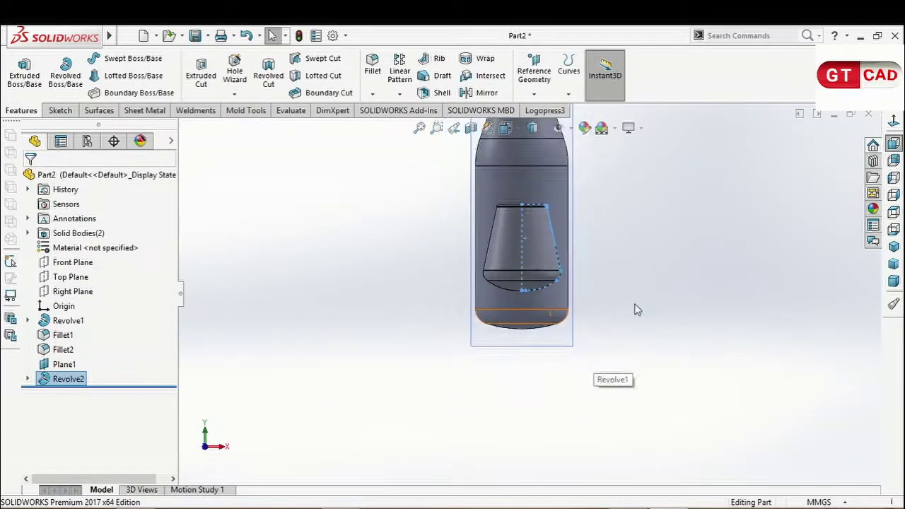
pyautogui.moveTo(634, 308)
pyautogui.mouseDown(button='middle')
pyautogui.moveTo(545, 342)
pyautogui.moveTo(535, 318)
pyautogui.mouseUp(button='middle')
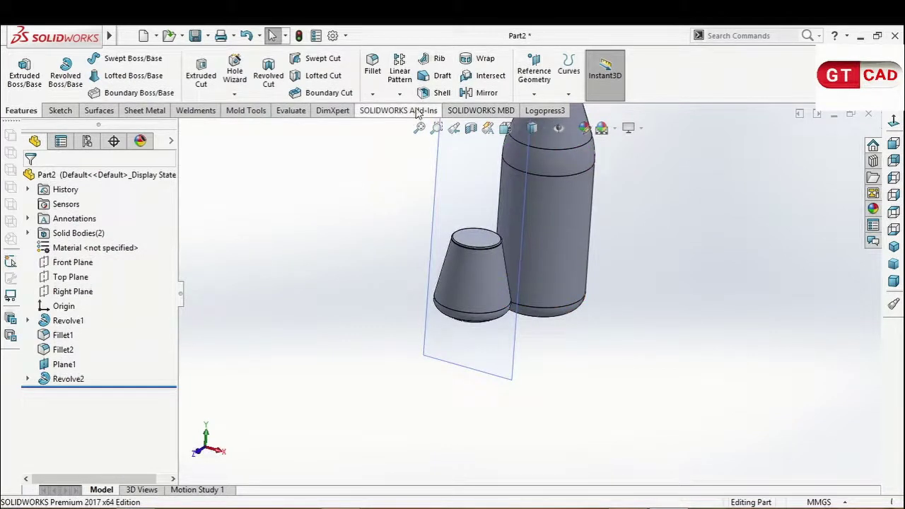
pyautogui.click(627, 508)
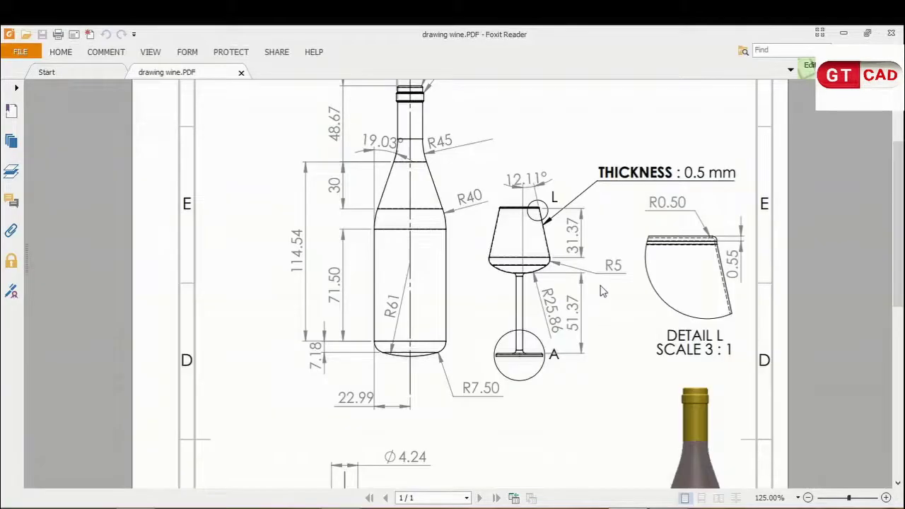
pyautogui.moveTo(735, 174); pyautogui.dragTo(587, 200)
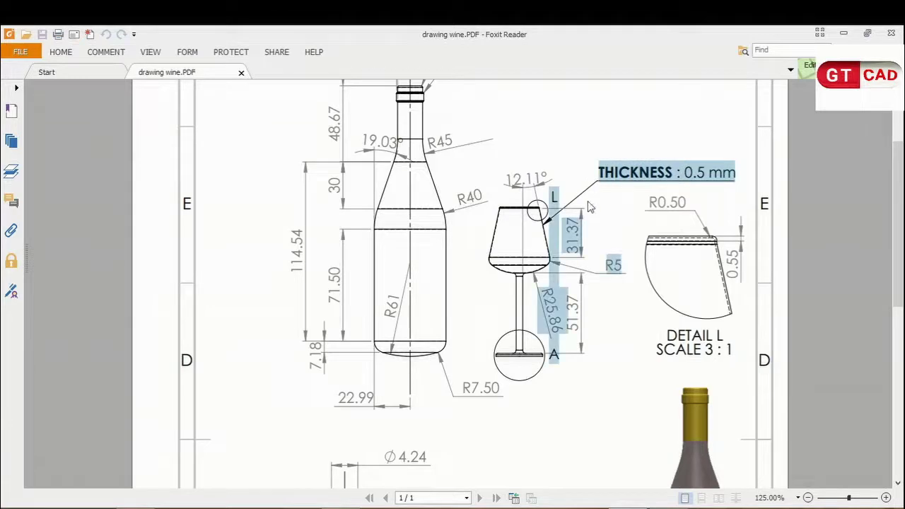
pyautogui.click(630, 203)
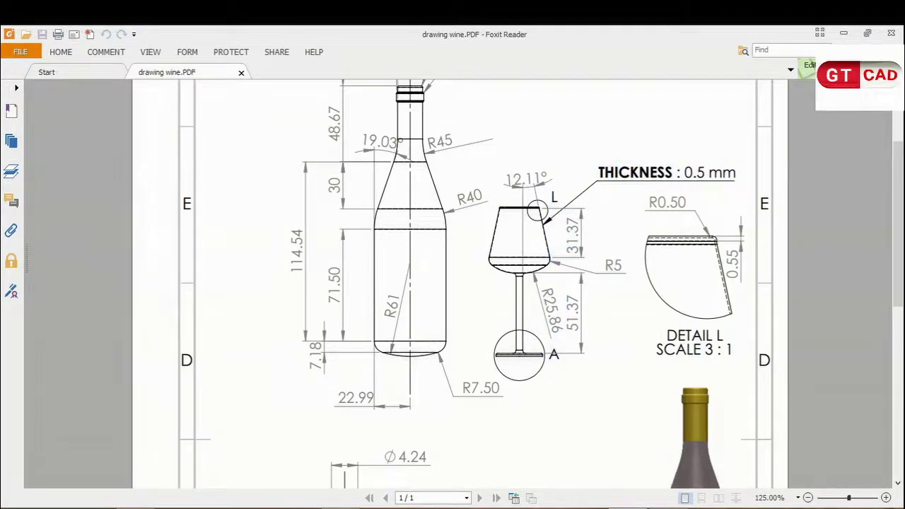
pyautogui.click(401, 504)
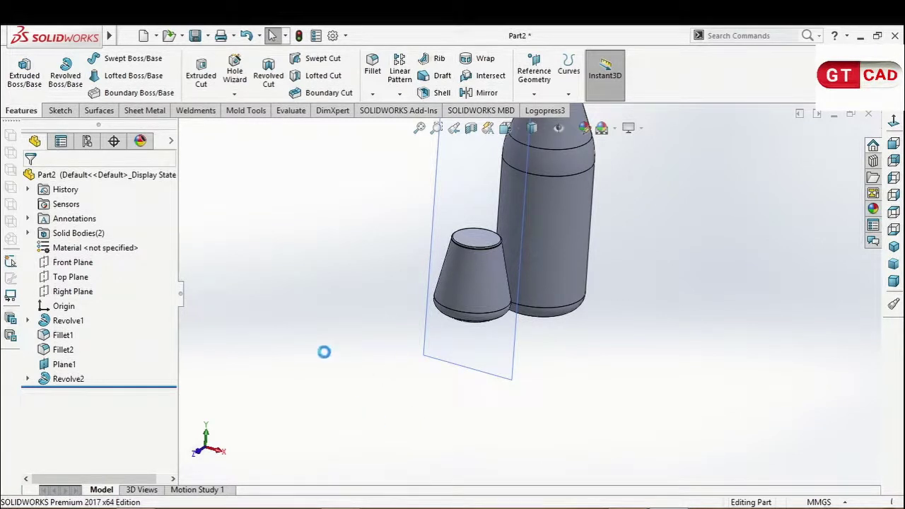
# Start a shell on the cone body, selecting its top face as the open face.
pyautogui.rightClick(323, 501)
pyautogui.click(327, 494)
pyautogui.click(428, 93)
pyautogui.scroll(-3, 477, 244)
pyautogui.click(466, 252)
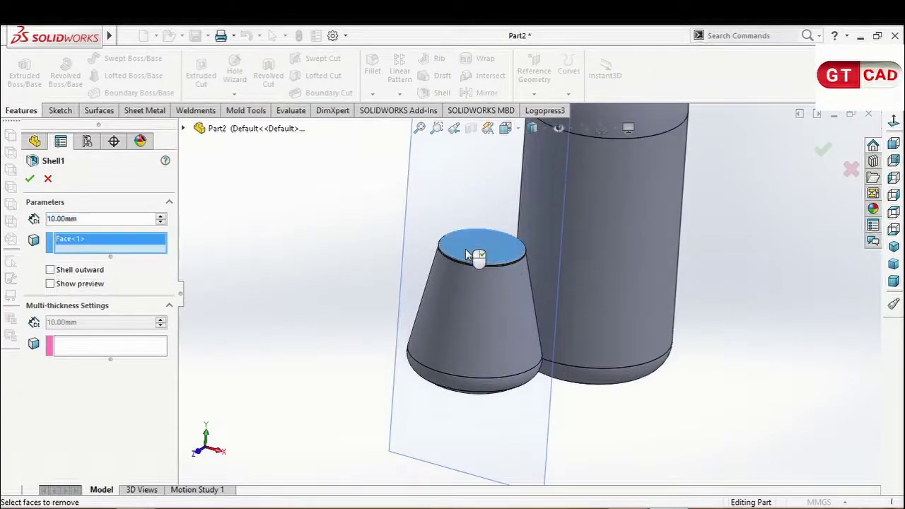
pyautogui.scroll(-3, 439, 242)
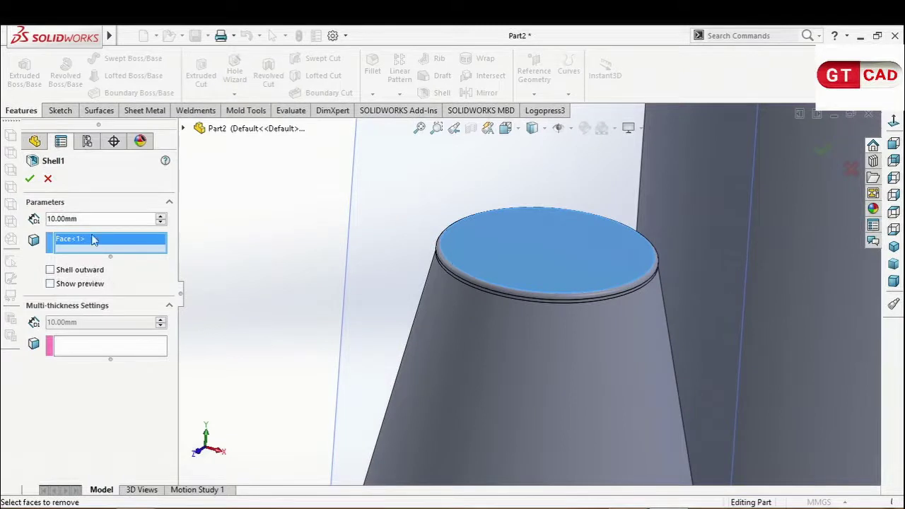
# Set the shell wall to 0.5 mm outward with preview on and confirm it.
pyautogui.doubleClick(71, 218)
pyautogui.write('0')
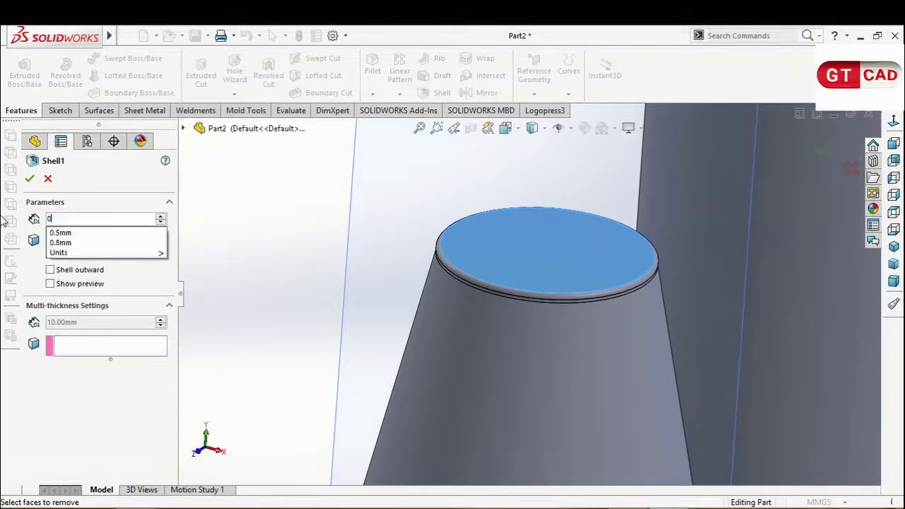
pyautogui.write('.50mm')
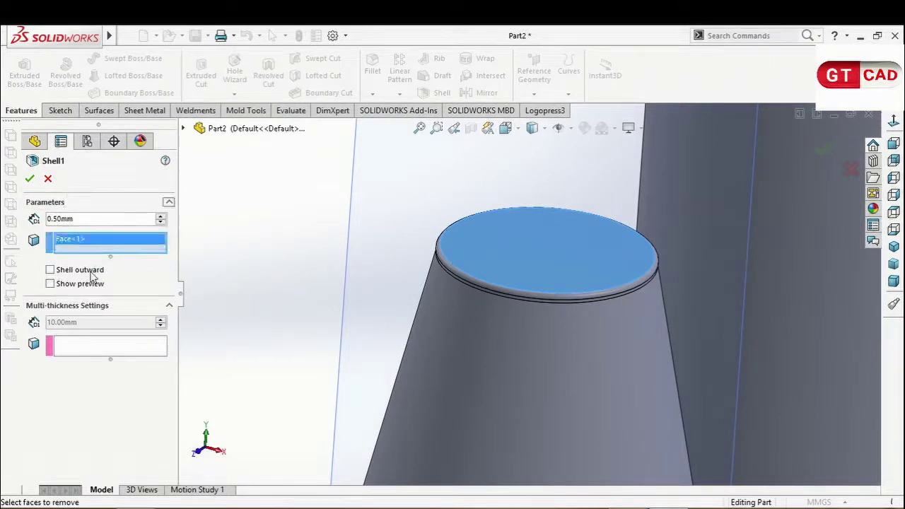
pyautogui.click(84, 270)
pyautogui.click(80, 284)
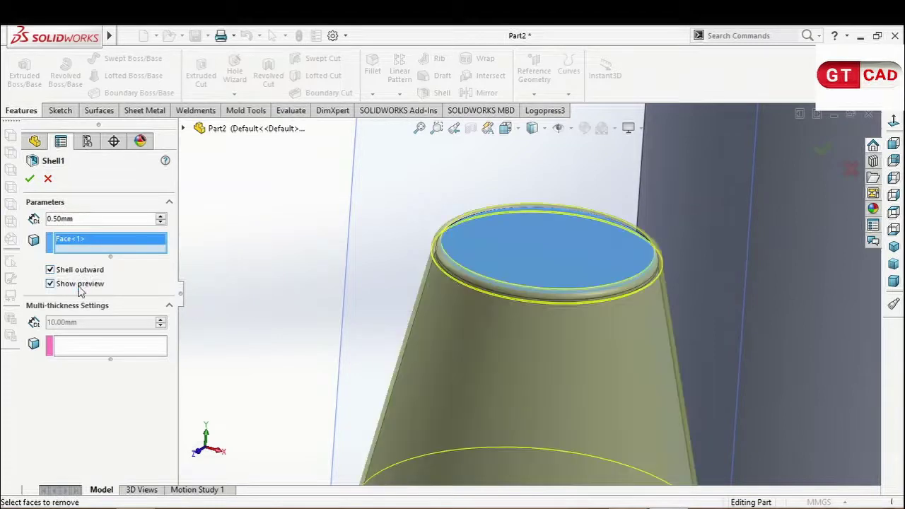
pyautogui.click(29, 178)
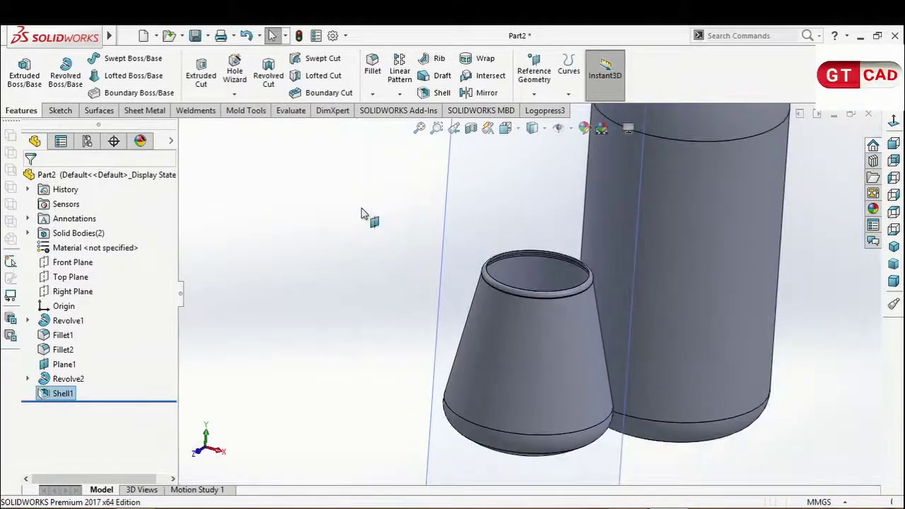
pyautogui.scroll(2, 393, 233)
pyautogui.moveTo(521, 252)
pyautogui.mouseDown(button='middle')
pyautogui.moveTo(492, 295)
pyautogui.moveTo(519, 327)
pyautogui.mouseUp(button='middle')
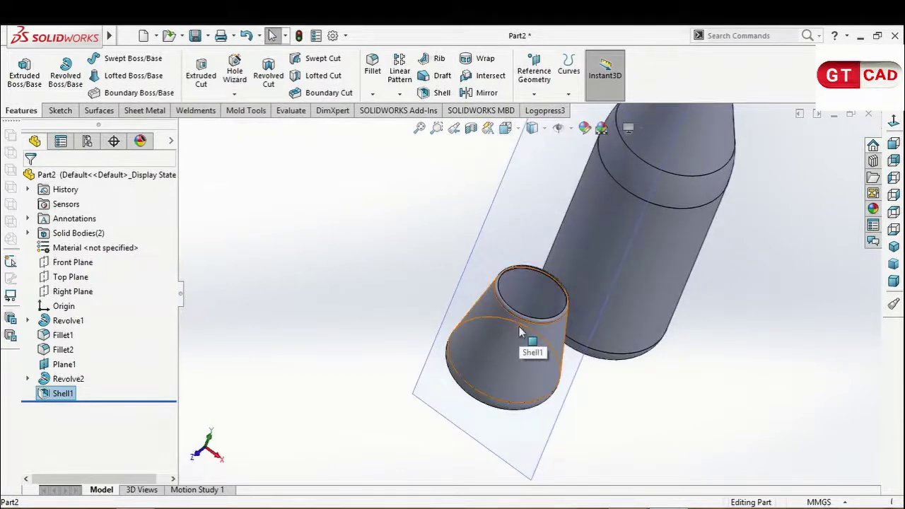
pyautogui.moveTo(569, 351)
pyautogui.mouseDown(button='middle')
pyautogui.moveTo(627, 302)
pyautogui.moveTo(621, 283)
pyautogui.mouseUp(button='middle')
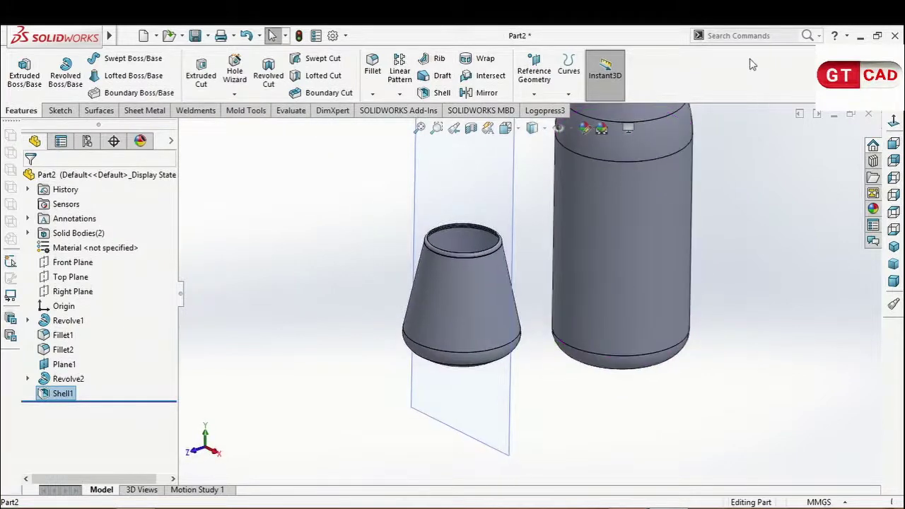
# Move the Shell1 cup body 34 mm up along Y using Move/Copy Bodies.
pyautogui.click(749, 37)
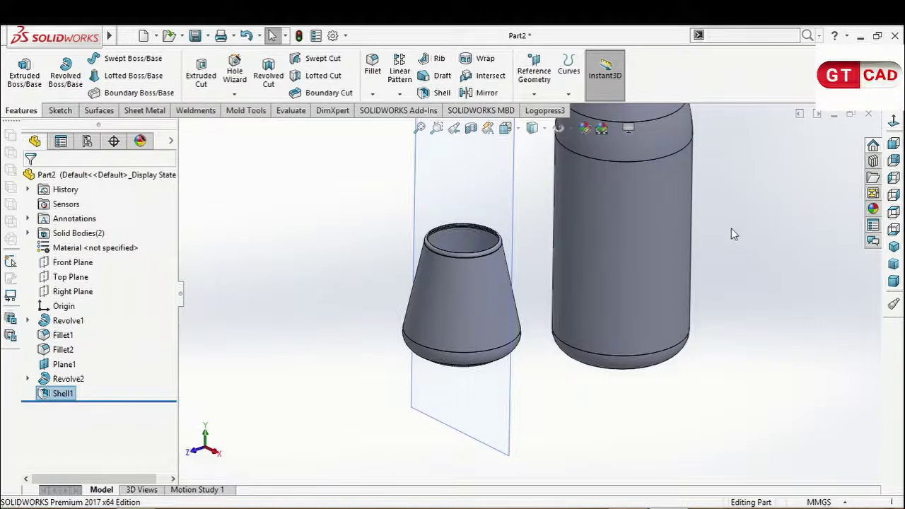
pyautogui.write('m')
pyautogui.write('ove')
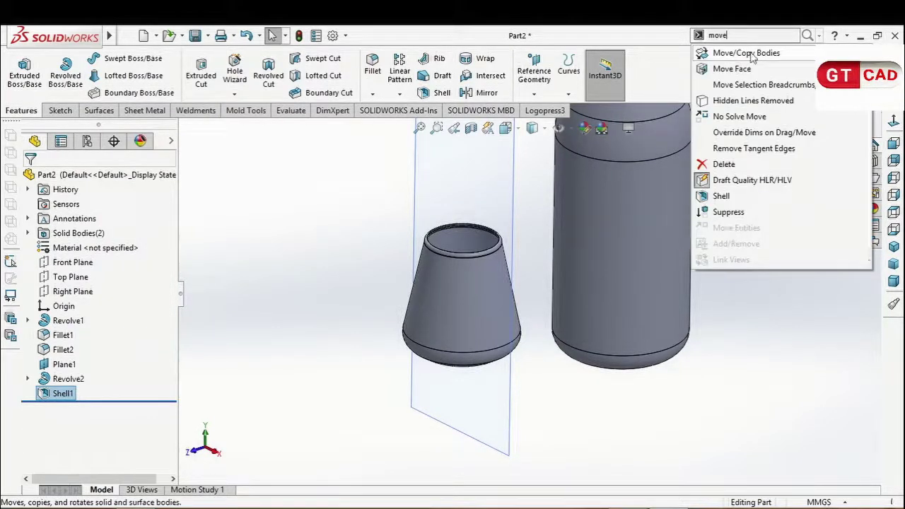
pyautogui.click(748, 53)
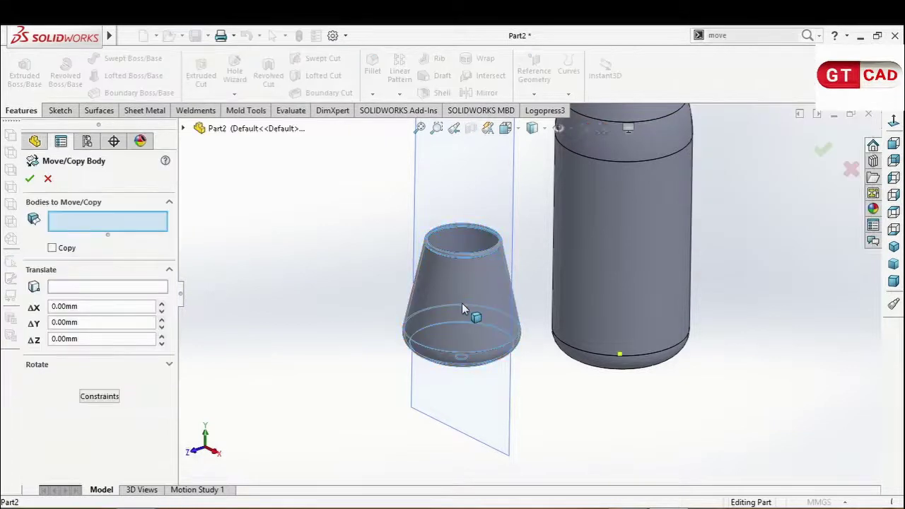
pyautogui.click(462, 308)
pyautogui.moveTo(468, 235); pyautogui.dragTo(438, 215)
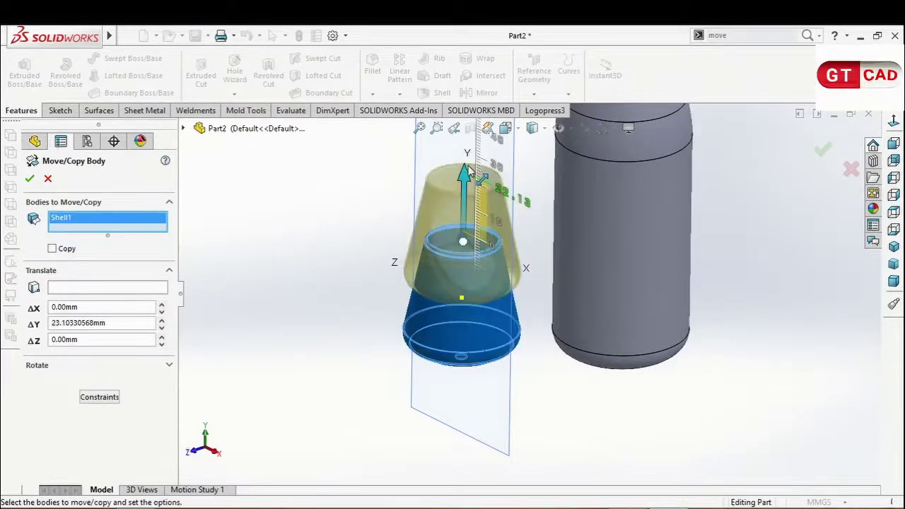
pyautogui.doubleClick(111, 322)
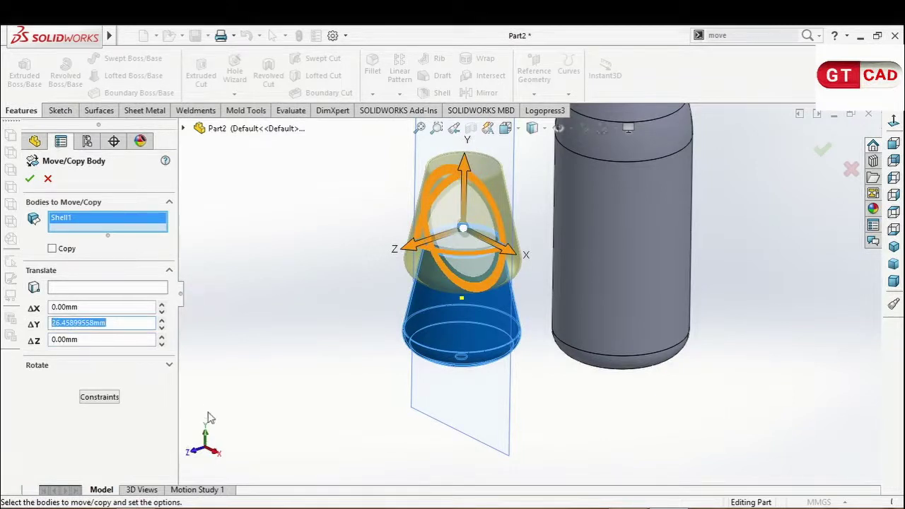
pyautogui.write('34')
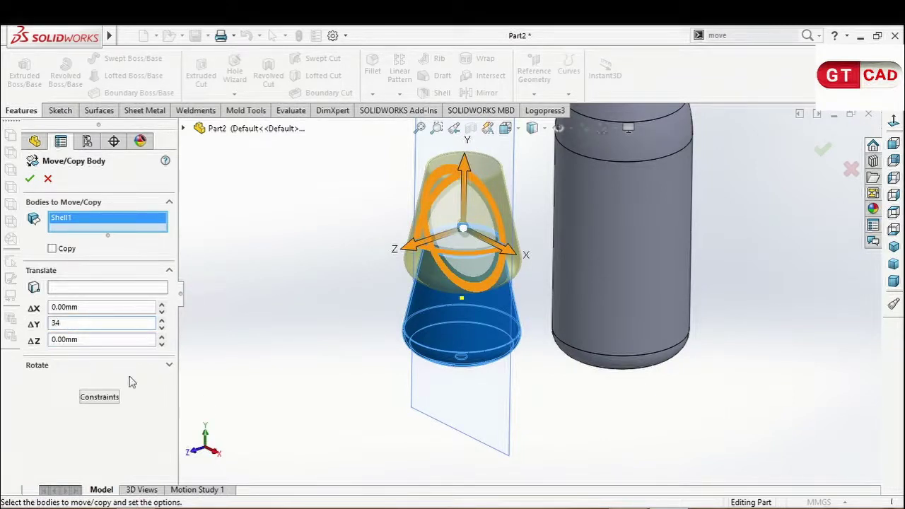
pyautogui.click(29, 179)
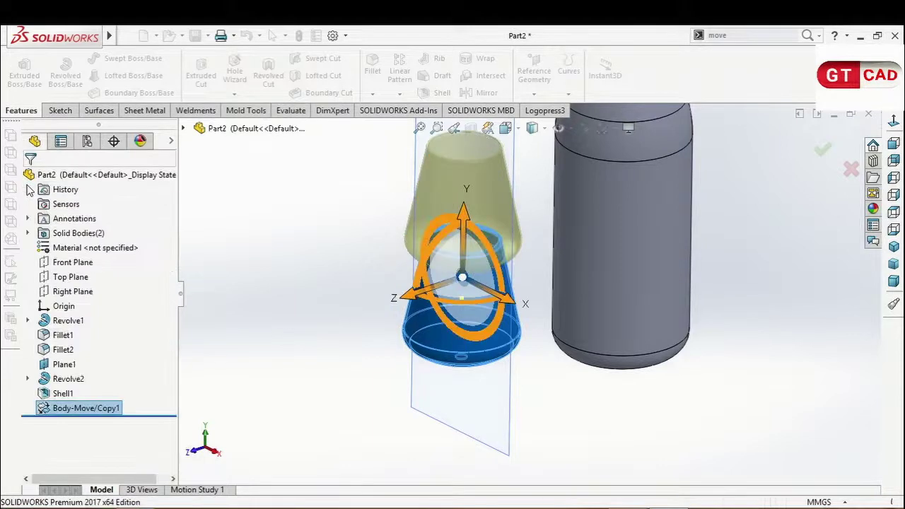
pyautogui.scroll(2, 555, 282)
pyautogui.scroll(2, 555, 282)
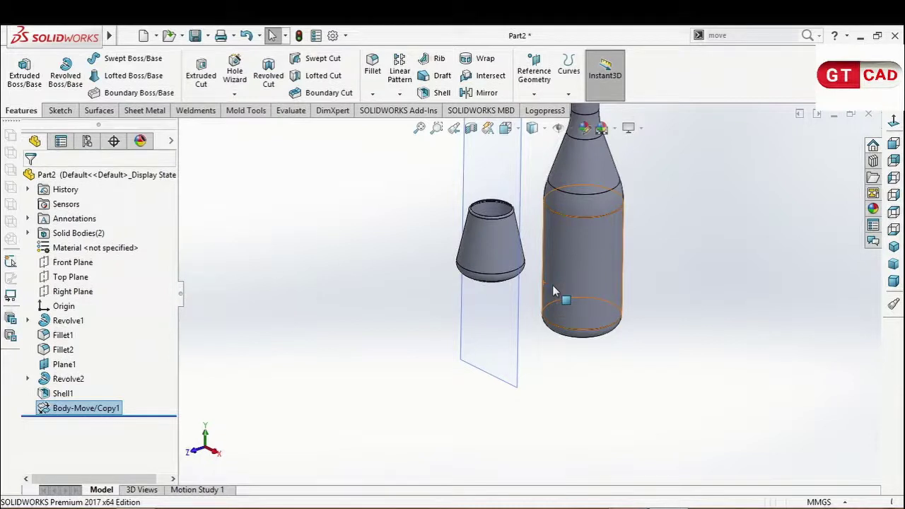
# Sketch on the Top Plane an origin-centred circle and place its diameter dimension.
pyautogui.scroll(2, 553, 288)
pyautogui.moveTo(549, 330); pyautogui.dragTo(521, 357, button='middle')
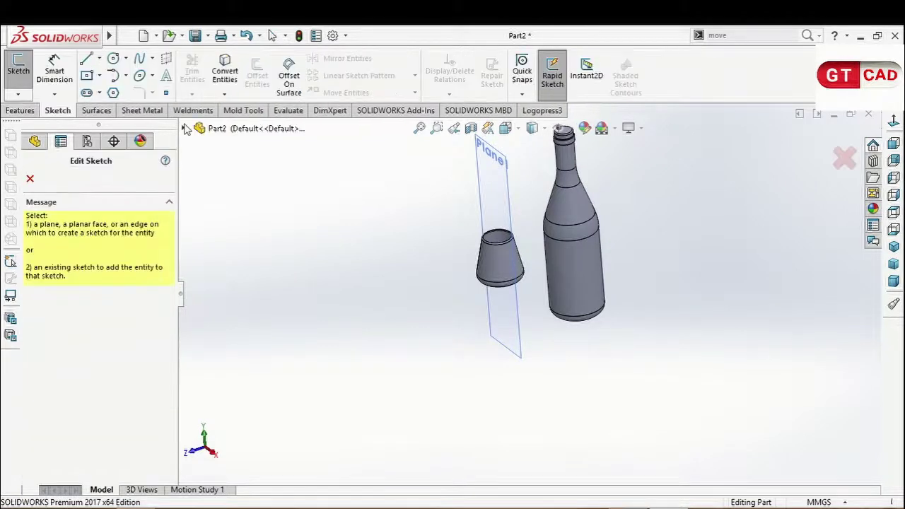
pyautogui.click(185, 128)
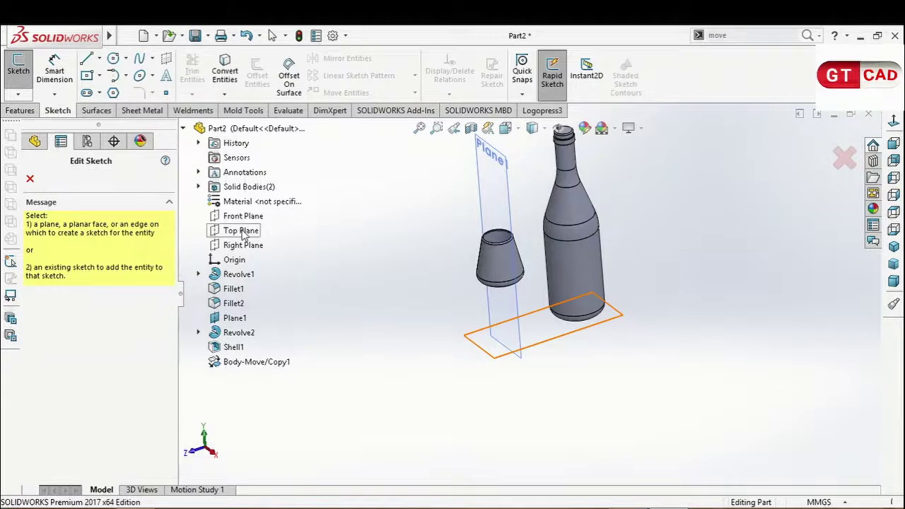
pyautogui.click(242, 232)
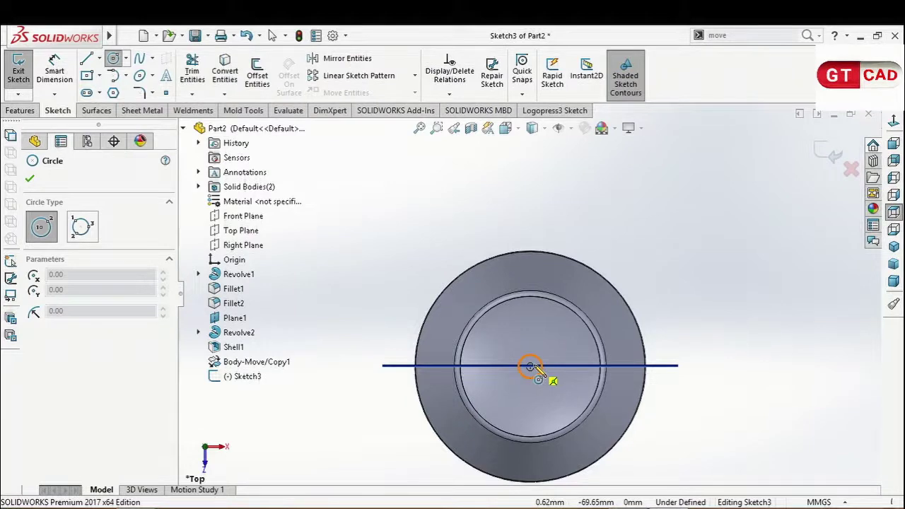
pyautogui.moveTo(530, 366); pyautogui.dragTo(398, 271)
pyautogui.click(332, 223)
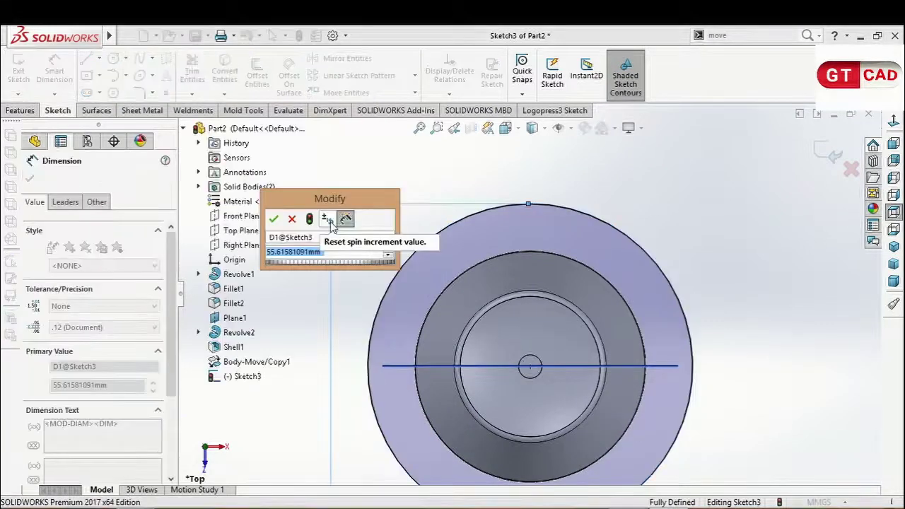
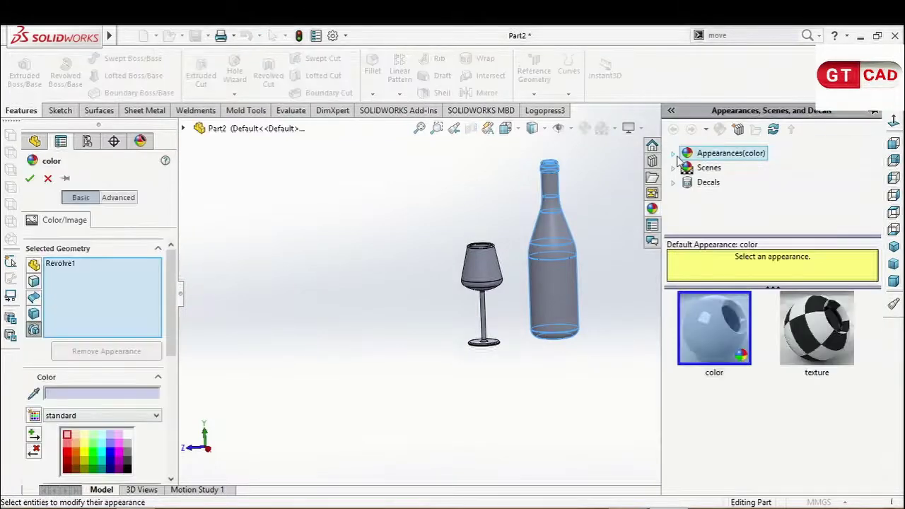
# Close the appearance editor without applying changes and select Revolve1 in the feature tree.
pyautogui.click(674, 154)
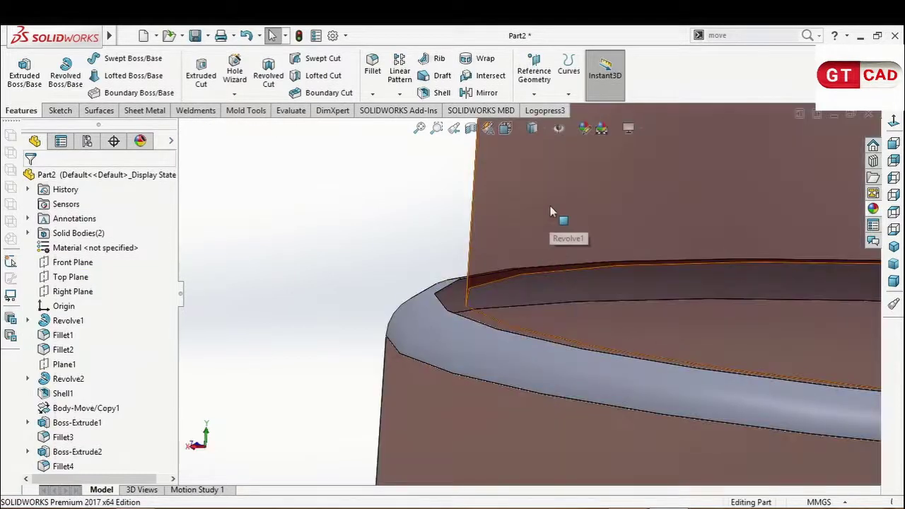
pyautogui.click(550, 211)
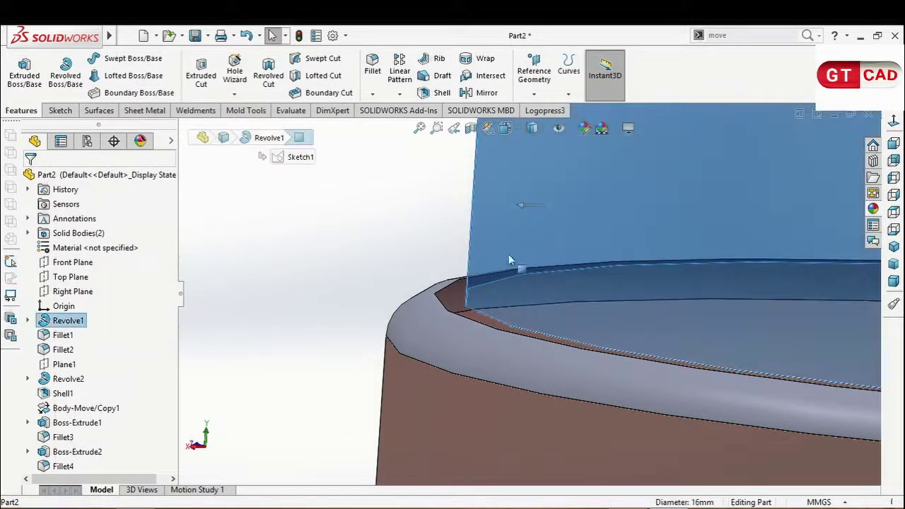
# Add Fillet1 and Fillet2 to the bottle cap selection.
pyautogui.click(395, 412)
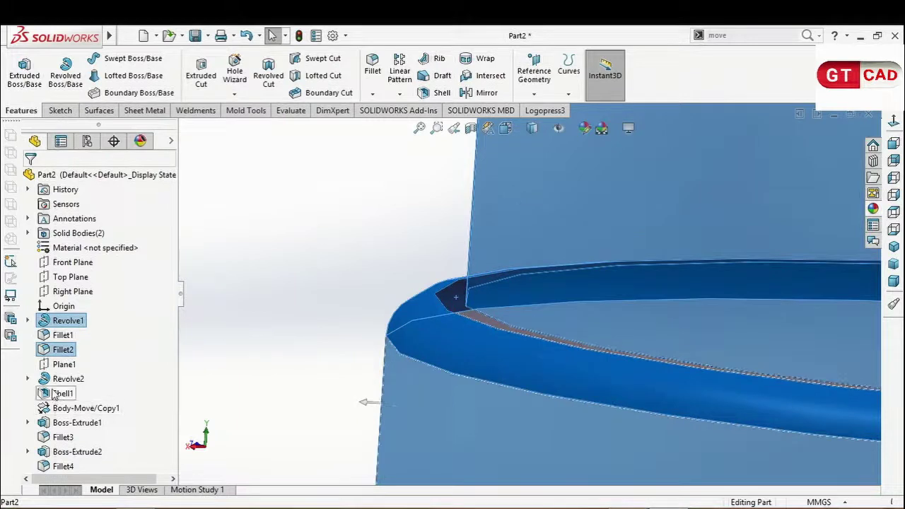
pyautogui.keyDown('ctrl'); pyautogui.click(472, 315); pyautogui.keyUp('ctrl')
pyautogui.scroll(5, 469, 314)
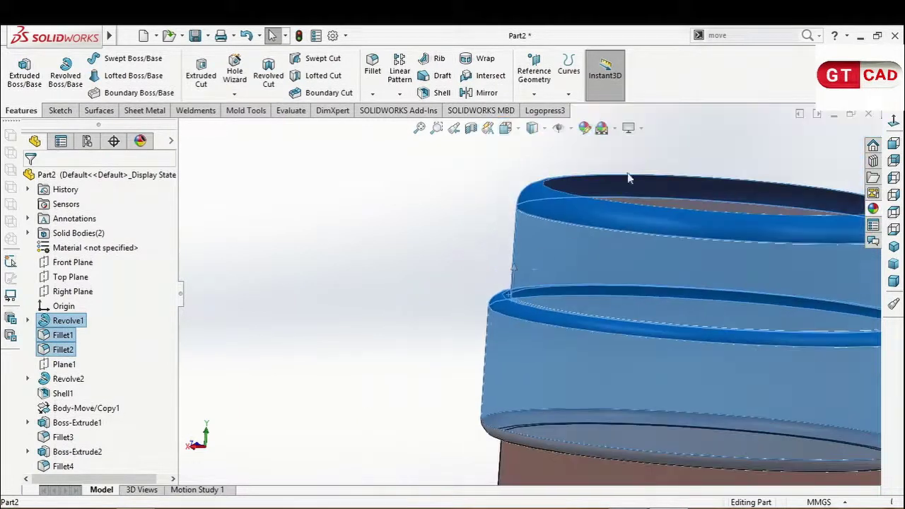
pyautogui.click(610, 189)
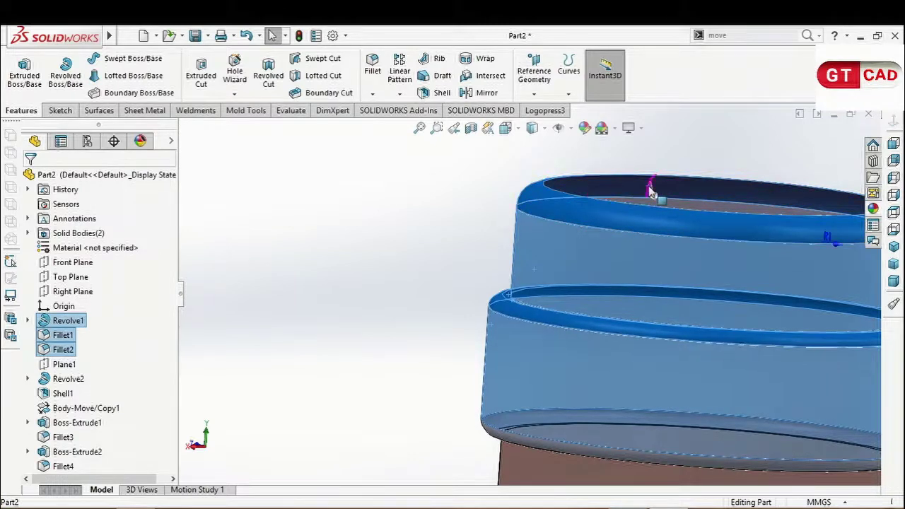
# Orbit to inspect the cap and bring up its shortcut menu for appearances.
pyautogui.scroll(3, 586, 276)
pyautogui.moveTo(634, 230); pyautogui.dragTo(643, 234, button='middle')
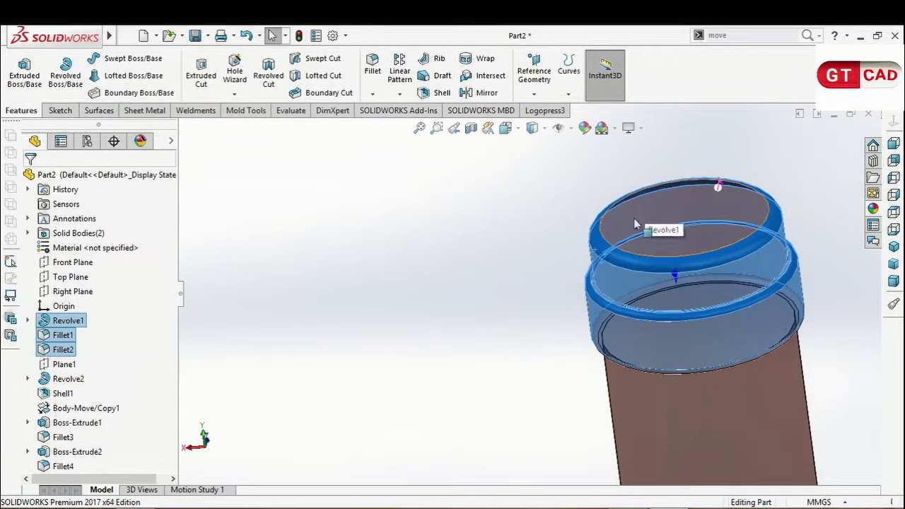
pyautogui.moveTo(638, 288); pyautogui.dragTo(672, 226, button='middle')
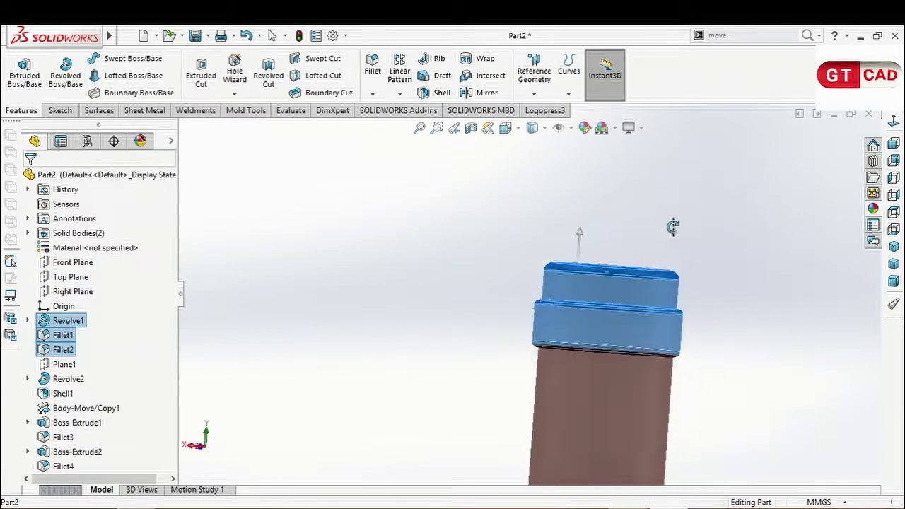
pyautogui.scroll(-3, 565, 334)
pyautogui.scroll(-2, 564, 335)
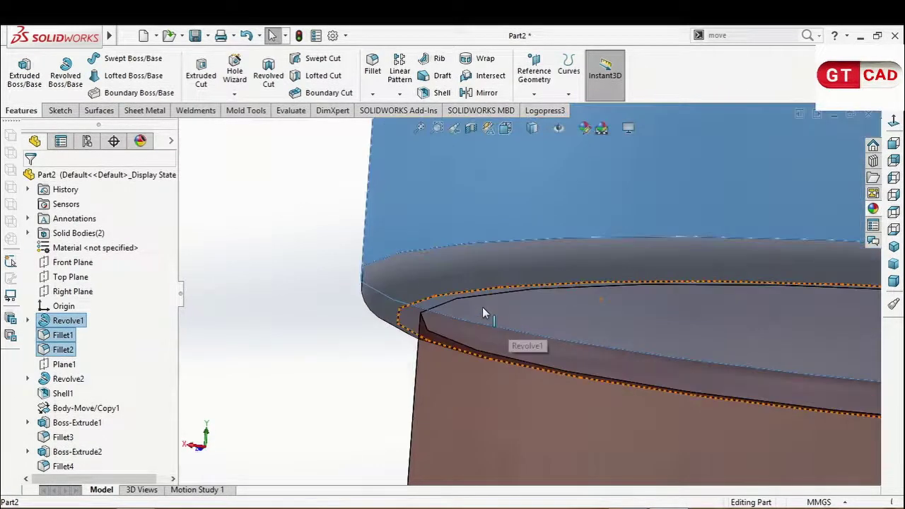
pyautogui.scroll(3, 422, 283)
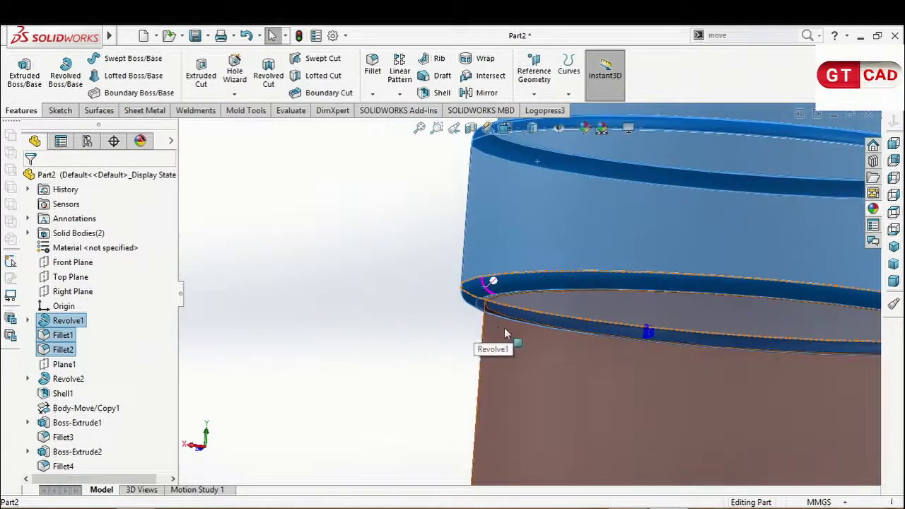
pyautogui.scroll(3, 479, 327)
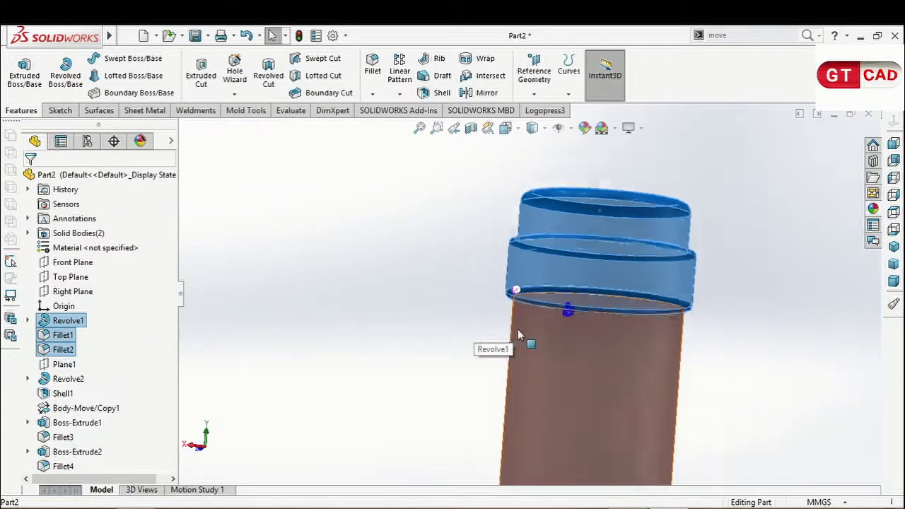
pyautogui.rightClick(542, 247)
# Apply the Metal > Brass polished brass appearance to the selected cap faces.
pyautogui.click(595, 204)
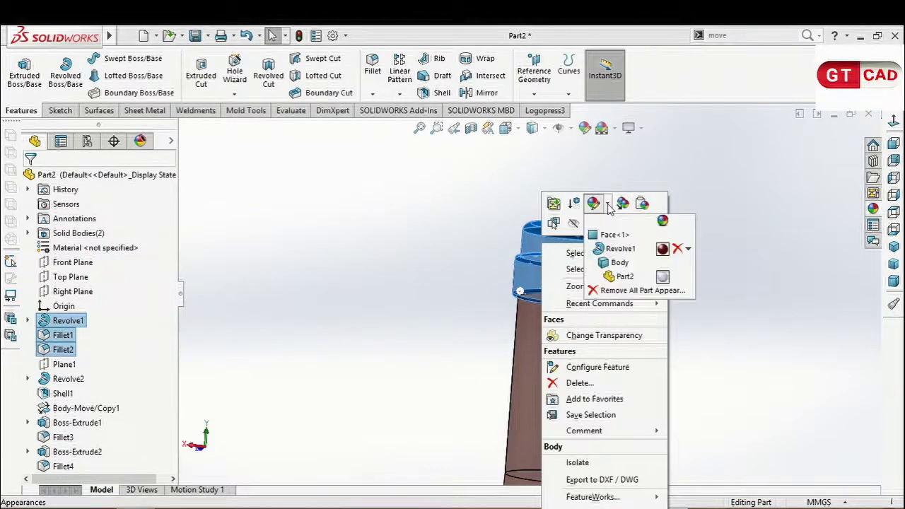
pyautogui.click(629, 246)
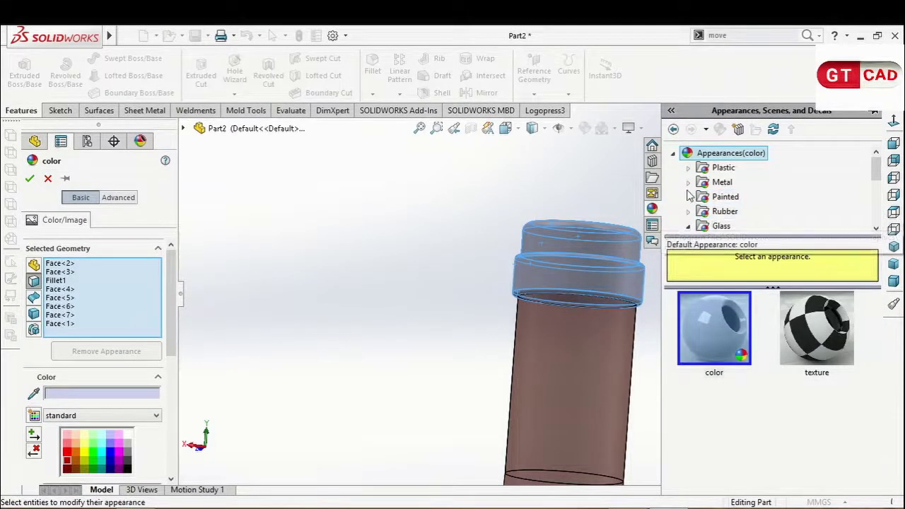
pyautogui.click(688, 183)
pyautogui.click(738, 212)
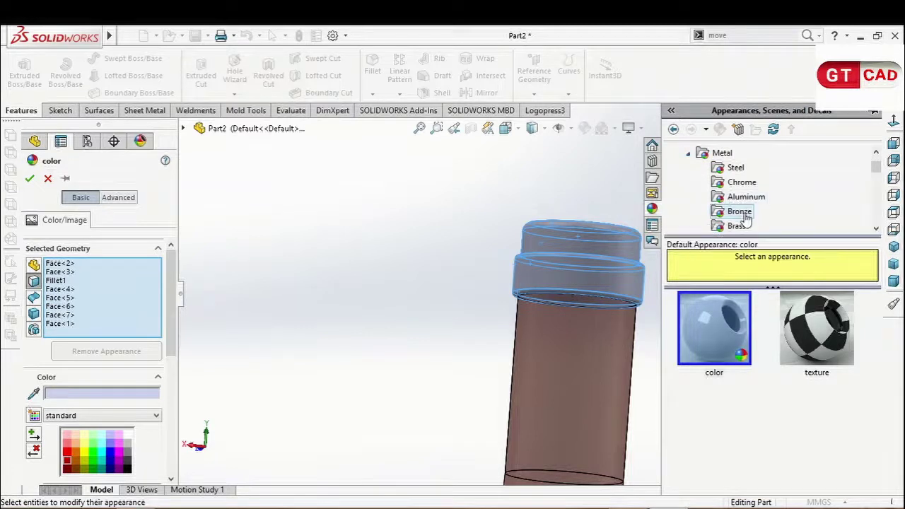
pyautogui.click(738, 227)
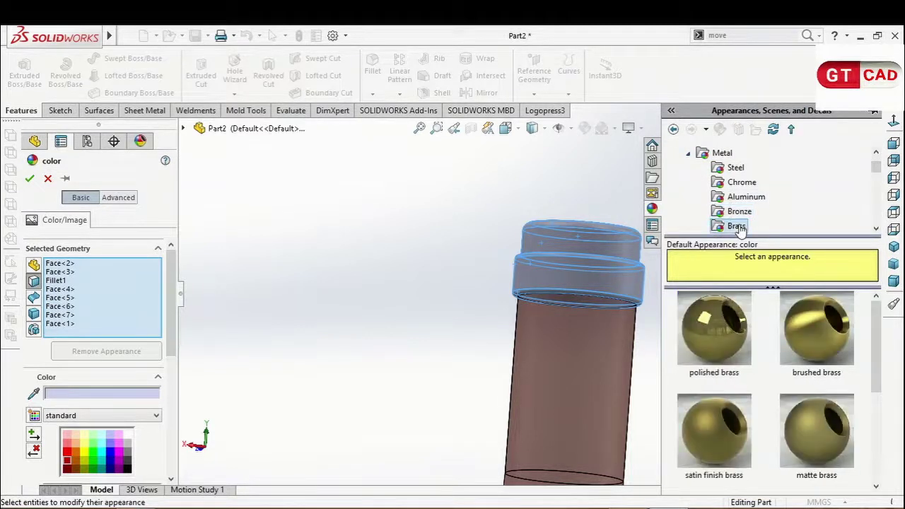
pyautogui.click(751, 318)
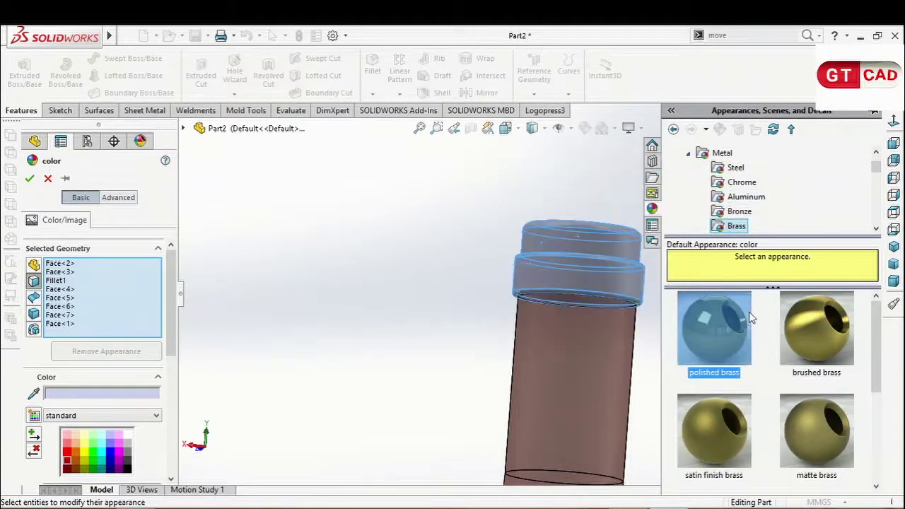
# Inspect and confirm the polished brass cap, then select the bottle neck face.
pyautogui.scroll(3, 562, 398)
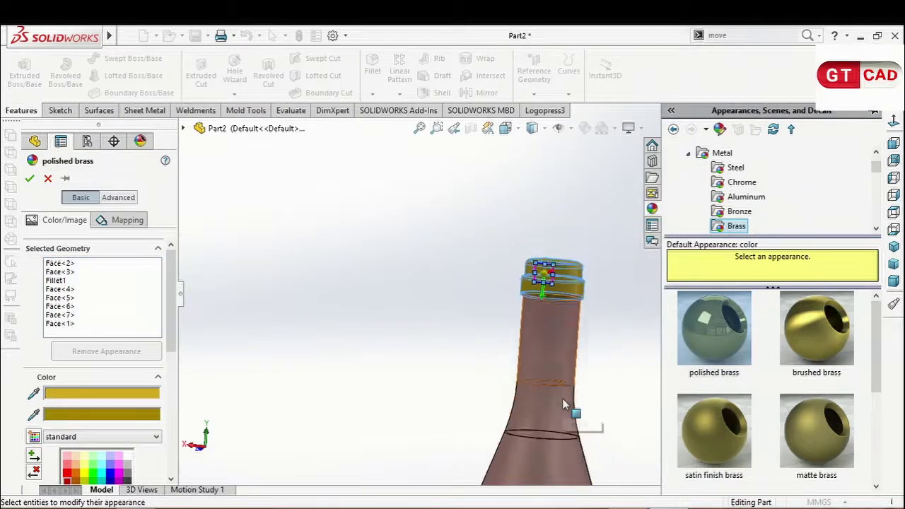
pyautogui.scroll(-3, 540, 289)
pyautogui.scroll(-1, 530, 300)
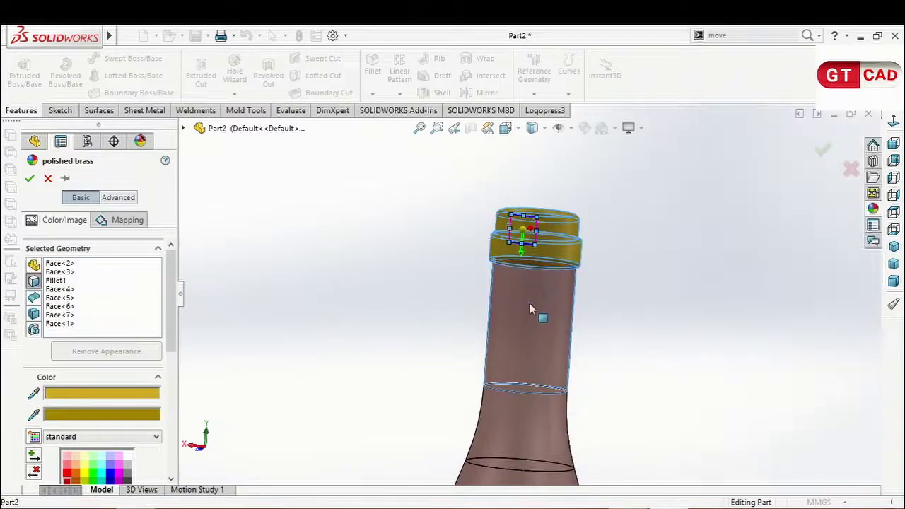
pyautogui.moveTo(632, 345); pyautogui.dragTo(587, 294, button='middle')
pyautogui.scroll(-1, 546, 252)
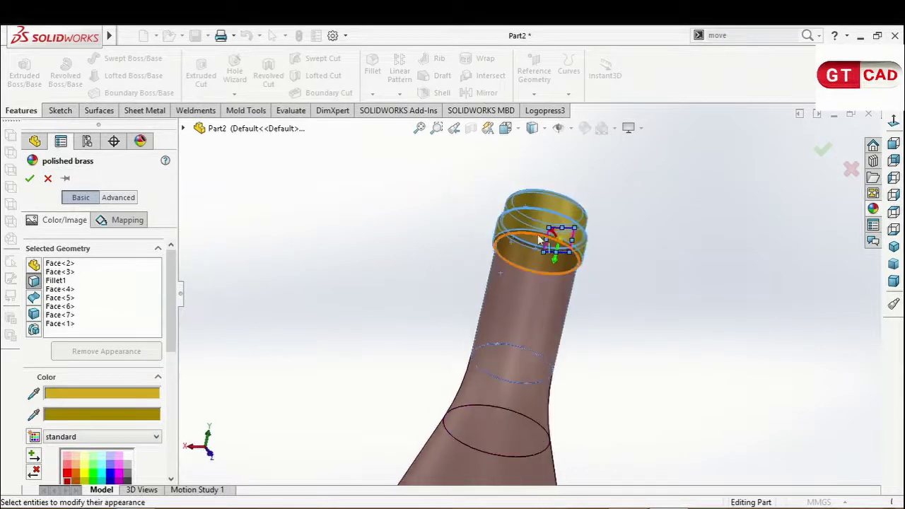
pyautogui.scroll(-2, 495, 240)
pyautogui.scroll(-3, 473, 254)
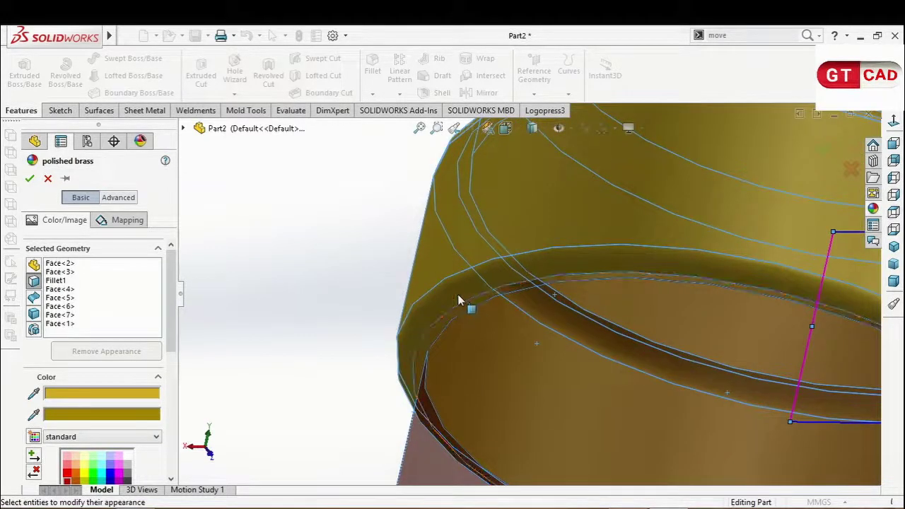
pyautogui.scroll(3, 450, 315)
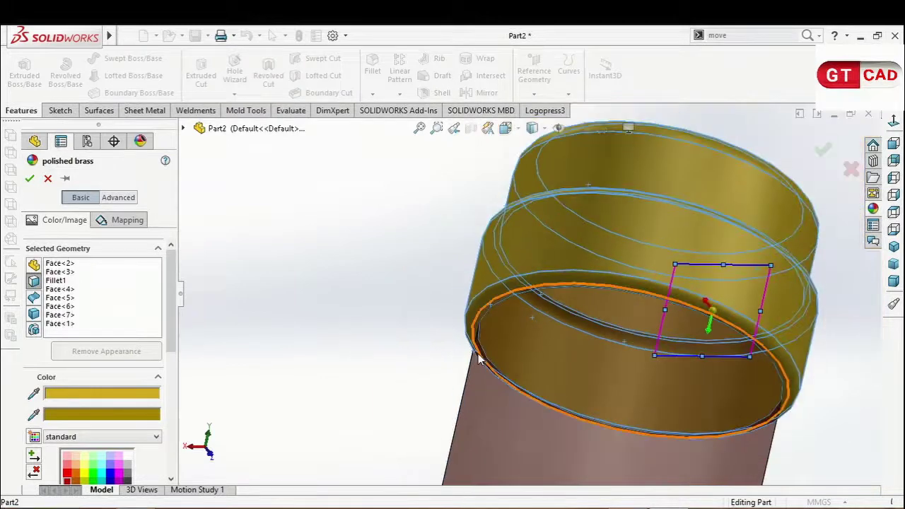
pyautogui.scroll(2, 484, 412)
pyautogui.moveTo(524, 366)
pyautogui.mouseDown(button='middle')
pyautogui.moveTo(539, 397)
pyautogui.moveTo(526, 427)
pyautogui.mouseUp(button='middle')
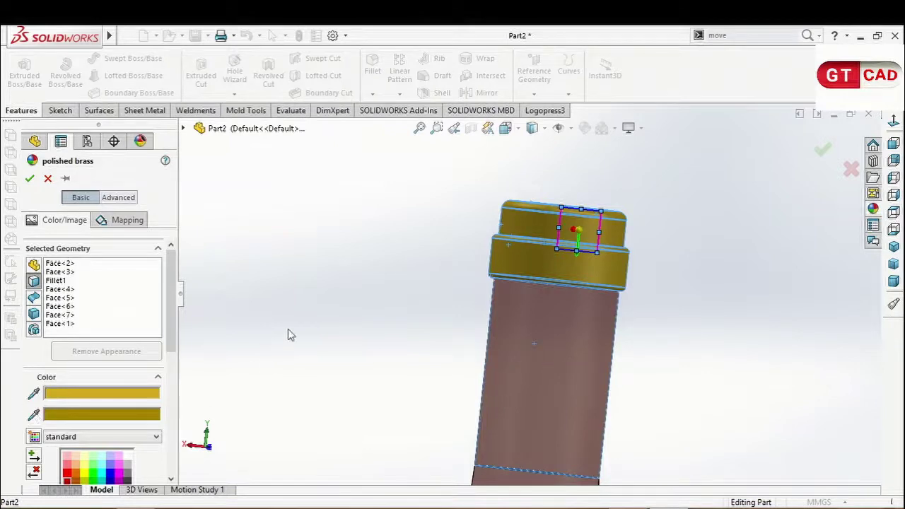
pyautogui.moveTo(551, 242); pyautogui.dragTo(517, 349, button='middle')
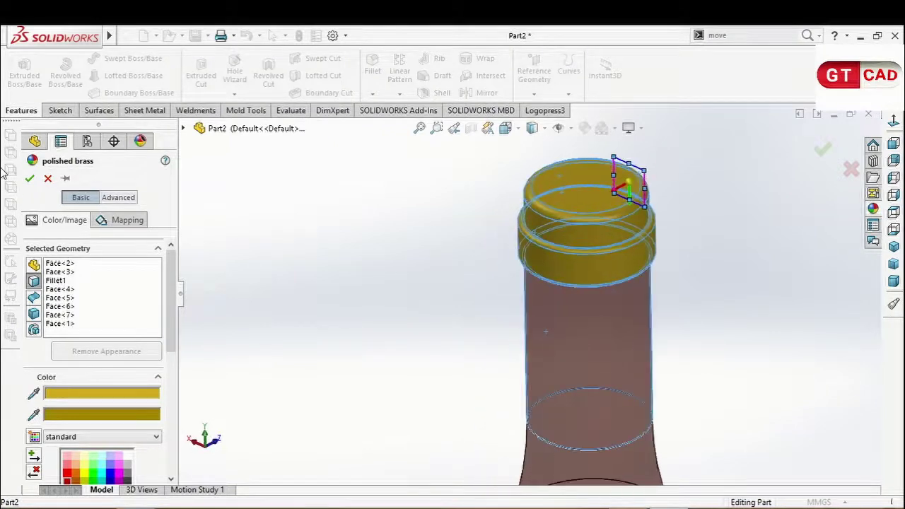
pyautogui.click(28, 179)
pyautogui.moveTo(444, 238); pyautogui.dragTo(574, 323, button='middle')
pyautogui.click(574, 324)
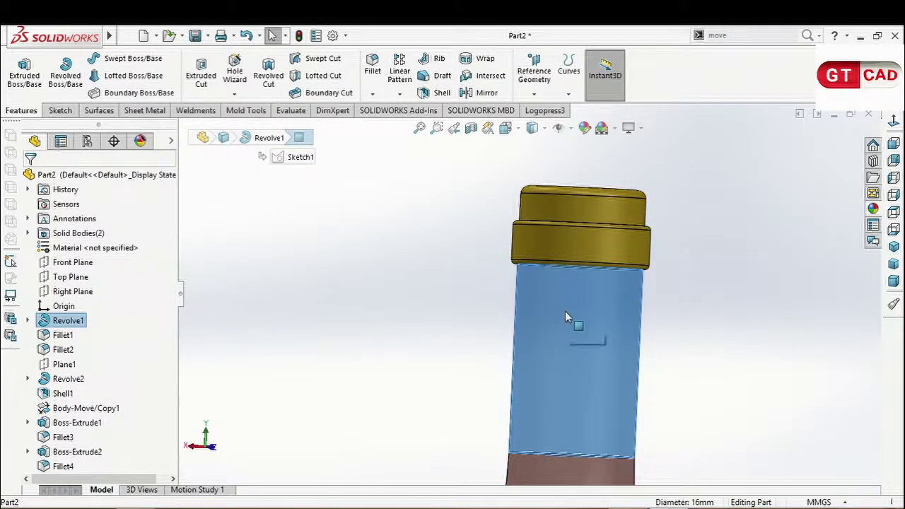
# Apply polished brass from Metal > Brass to the bottle neck face.
pyautogui.rightClick(565, 311)
pyautogui.click(686, 187)
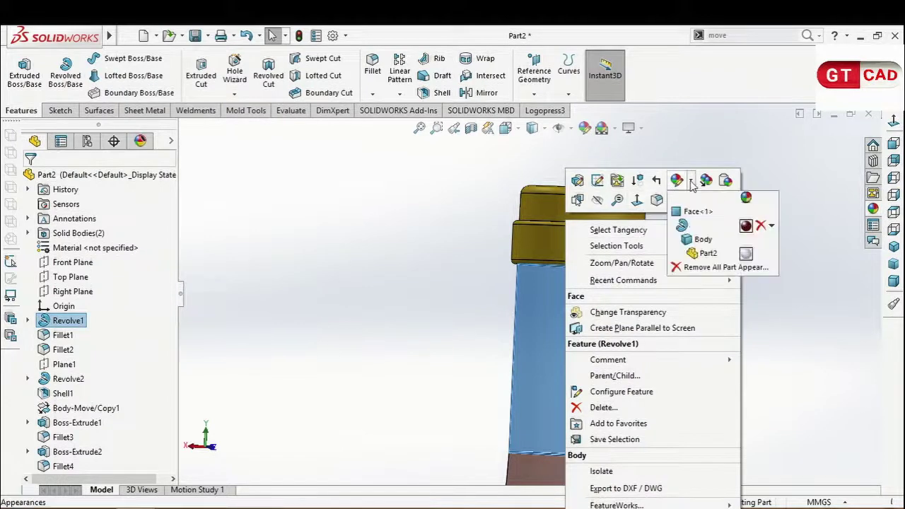
pyautogui.press('Escape')
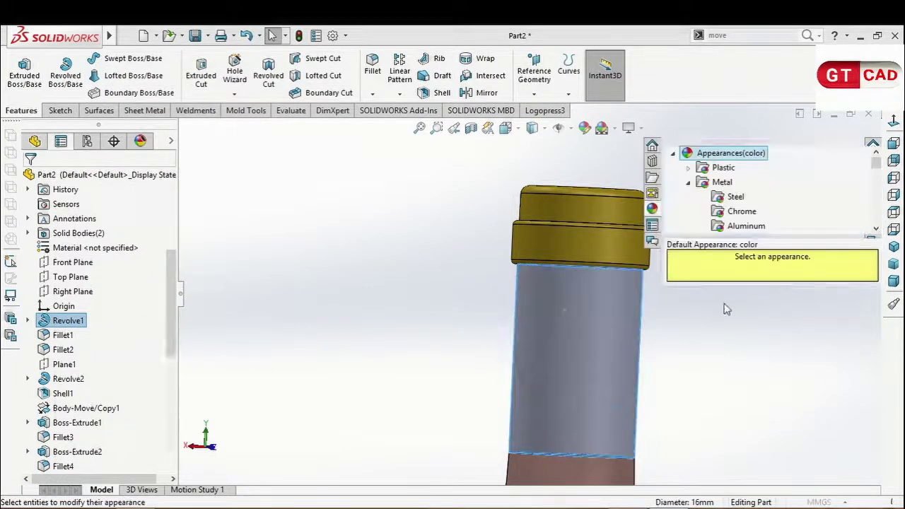
pyautogui.click(745, 225)
pyautogui.click(738, 198)
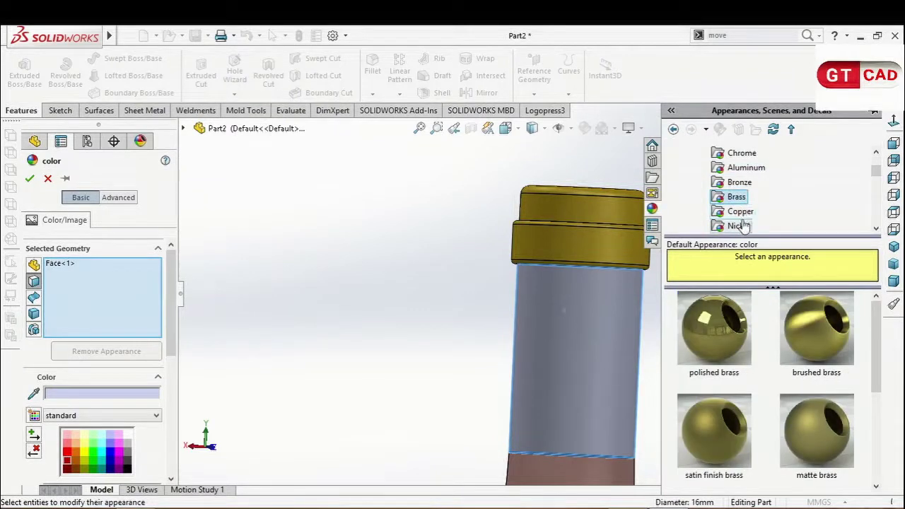
pyautogui.click(718, 324)
# Orbit to inspect the brass neck and confirm the appearance.
pyautogui.moveTo(551, 304); pyautogui.dragTo(566, 273, button='middle')
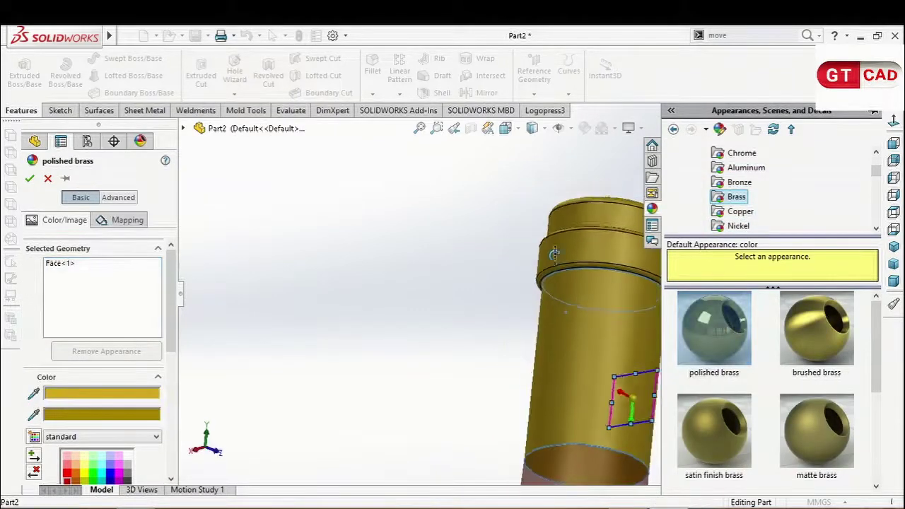
pyautogui.scroll(-5, 566, 274)
pyautogui.scroll(3, 530, 279)
pyautogui.scroll(3, 504, 302)
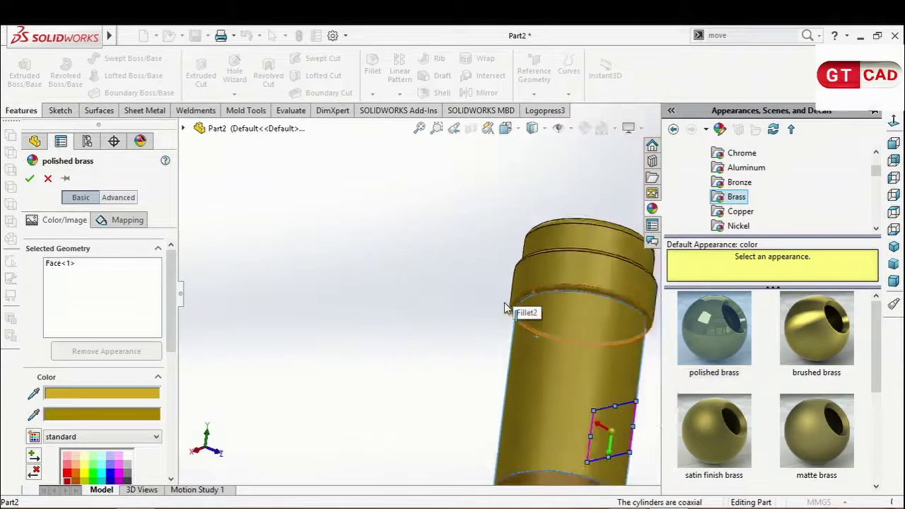
pyautogui.scroll(2, 505, 304)
pyautogui.scroll(2, 516, 411)
pyautogui.moveTo(520, 382)
pyautogui.mouseDown(button='middle')
pyautogui.moveTo(460, 303)
pyautogui.moveTo(424, 277)
pyautogui.mouseUp(button='middle')
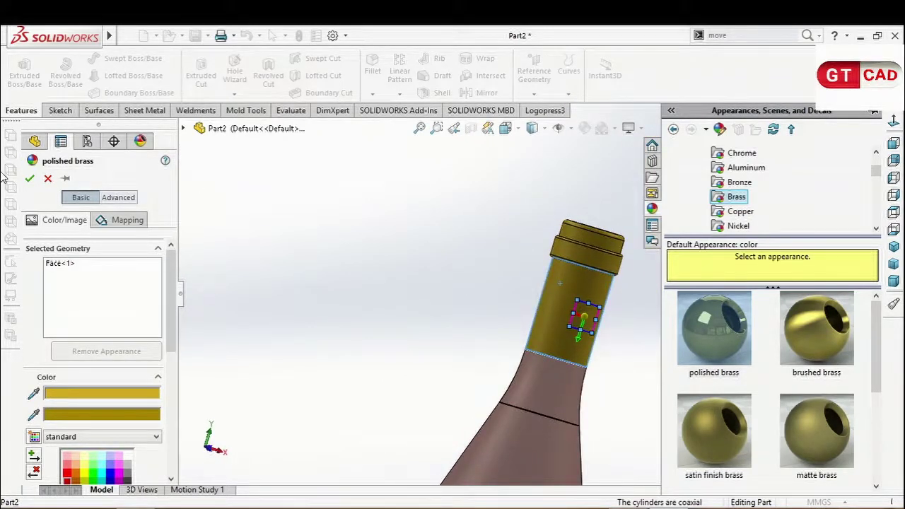
pyautogui.click(29, 178)
# Stand the bottle upright and open the appearance editor for the wine glass's Revolve2.
pyautogui.scroll(3, 412, 279)
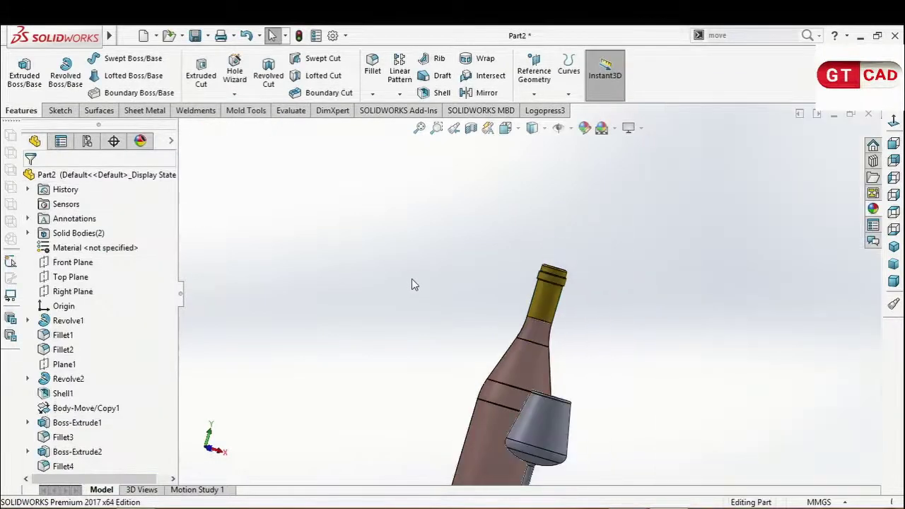
pyautogui.moveTo(412, 279)
pyautogui.mouseDown(button='middle')
pyautogui.moveTo(394, 319)
pyautogui.moveTo(296, 278)
pyautogui.moveTo(322, 299)
pyautogui.moveTo(382, 306)
pyautogui.moveTo(280, 302)
pyautogui.mouseUp(button='middle')
pyautogui.hscroll(1, 155, 469)
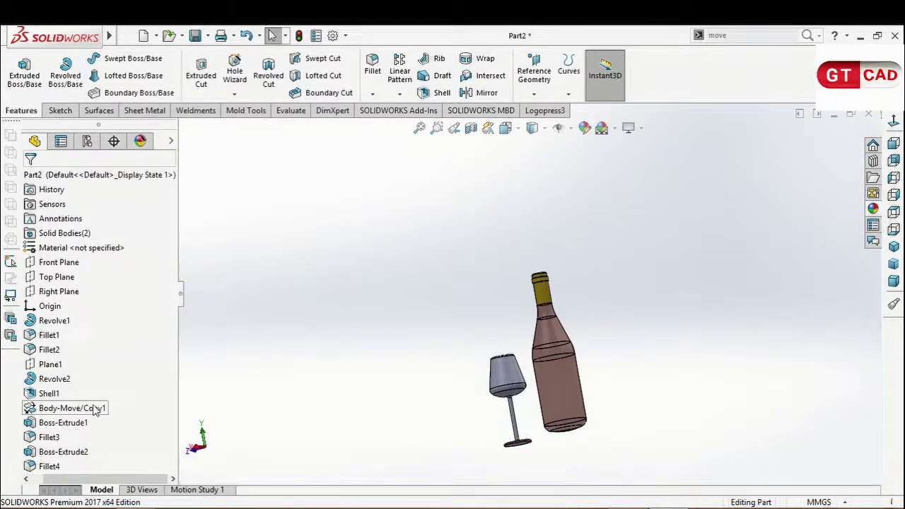
pyautogui.click(31, 380)
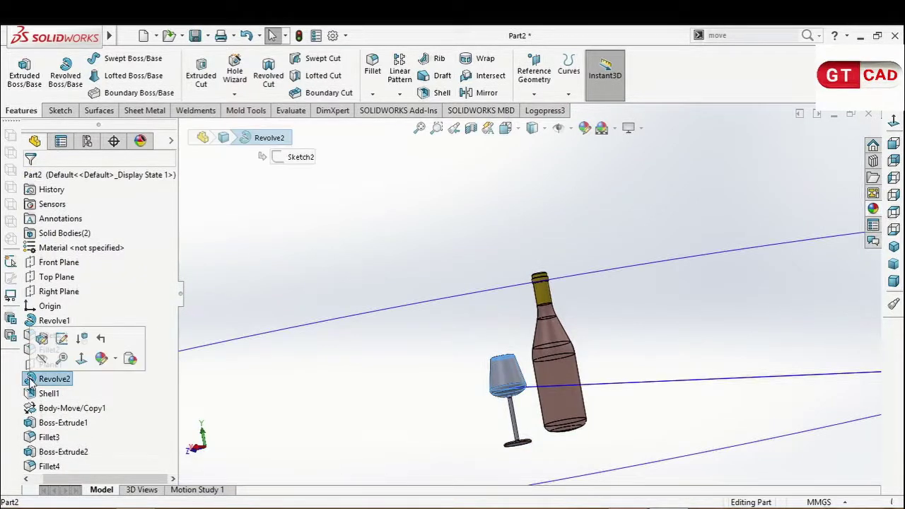
pyautogui.click(115, 363)
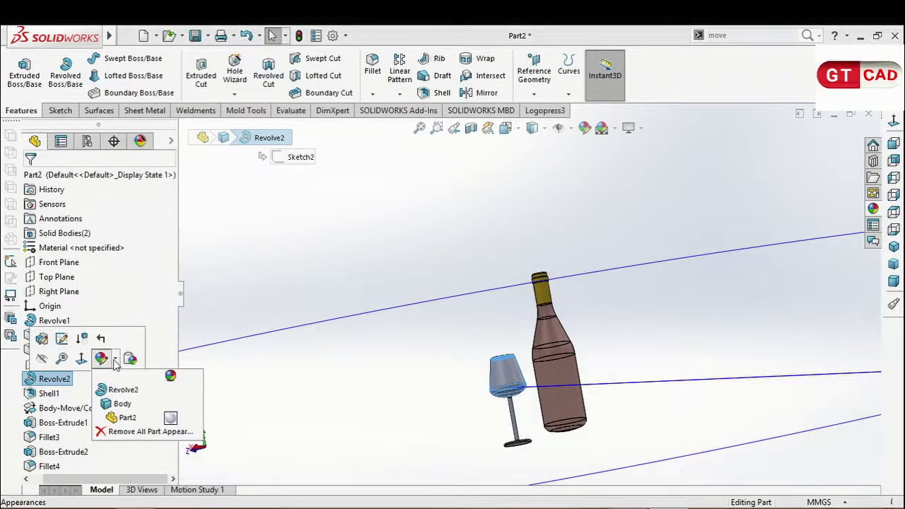
pyautogui.click(113, 387)
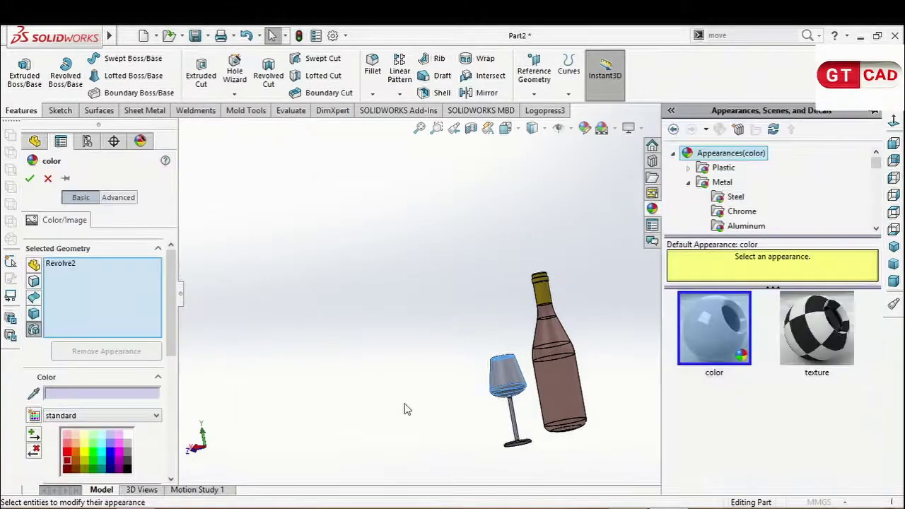
# Apply clear glass to Revolve2 and tint it dark red (RGB 79, 2, 0).
pyautogui.click(688, 182)
pyautogui.scroll(-3, 714, 198)
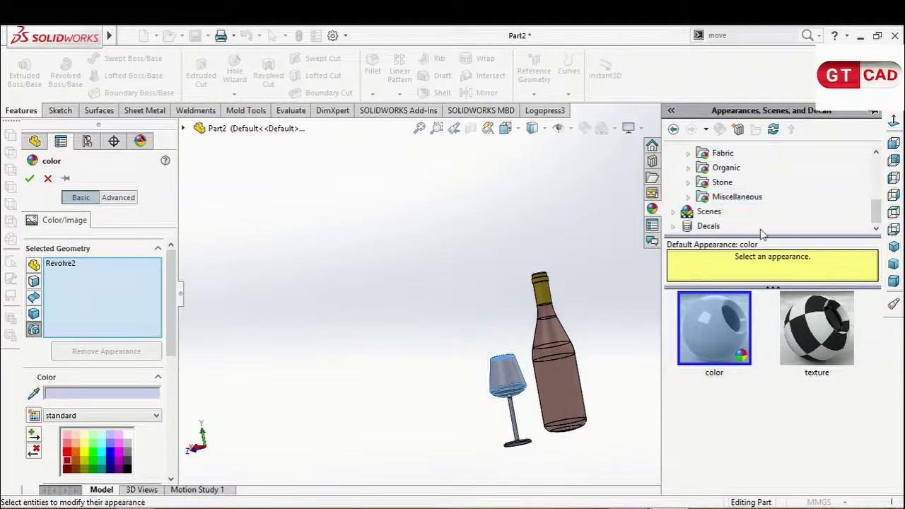
pyautogui.scroll(3, 748, 202)
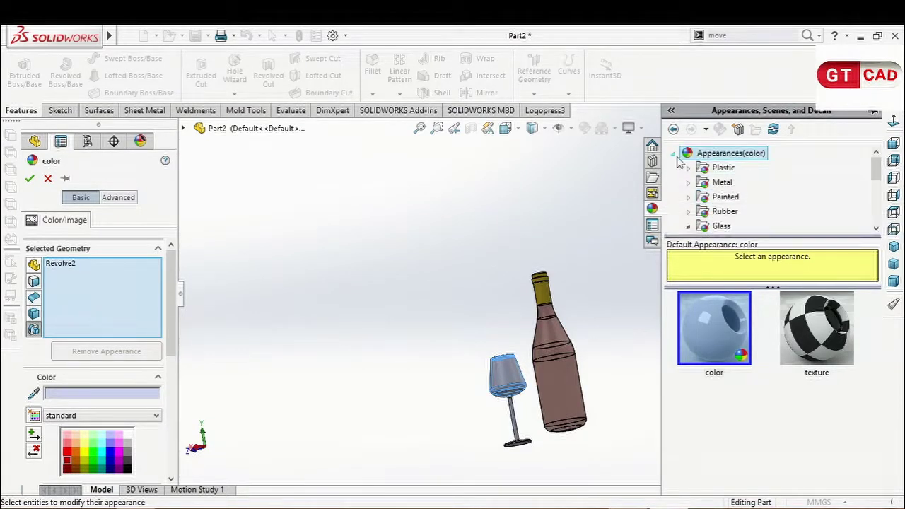
pyautogui.click(720, 225)
pyautogui.click(702, 317)
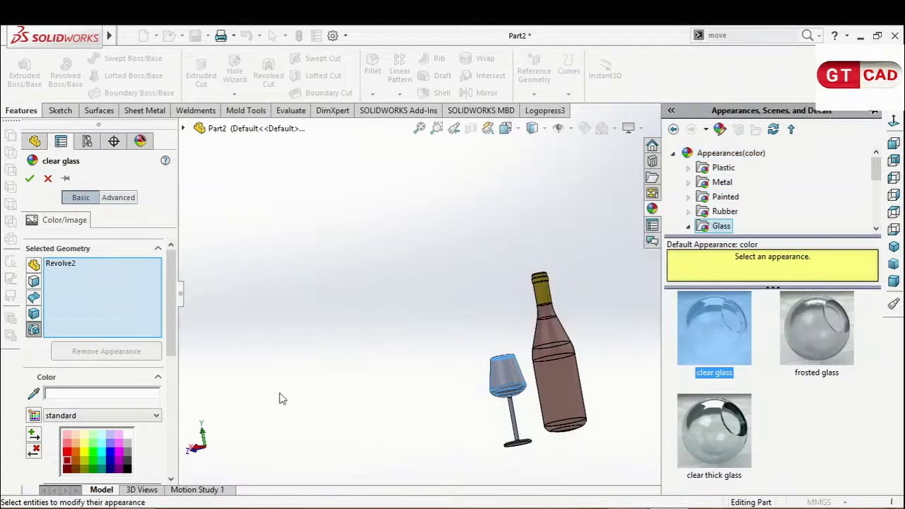
pyautogui.click(66, 467)
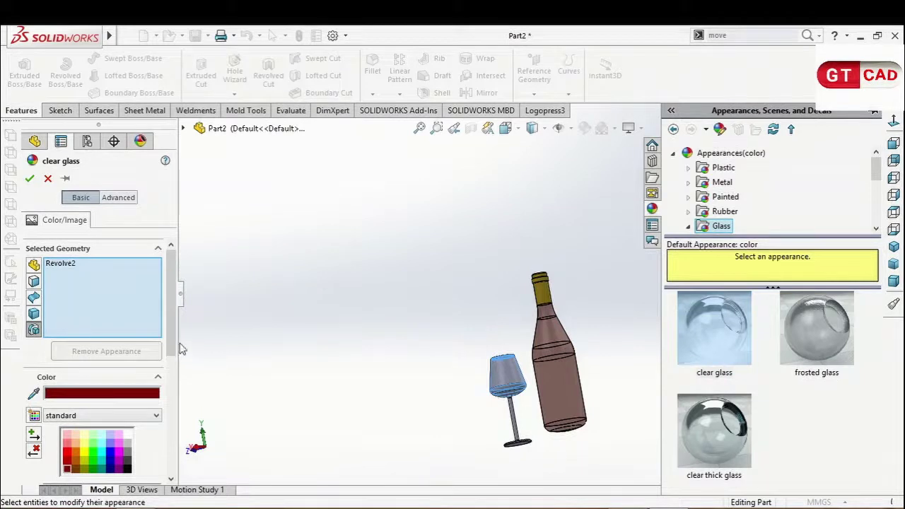
pyautogui.scroll(-5, 141, 354)
pyautogui.scroll(-1, 113, 382)
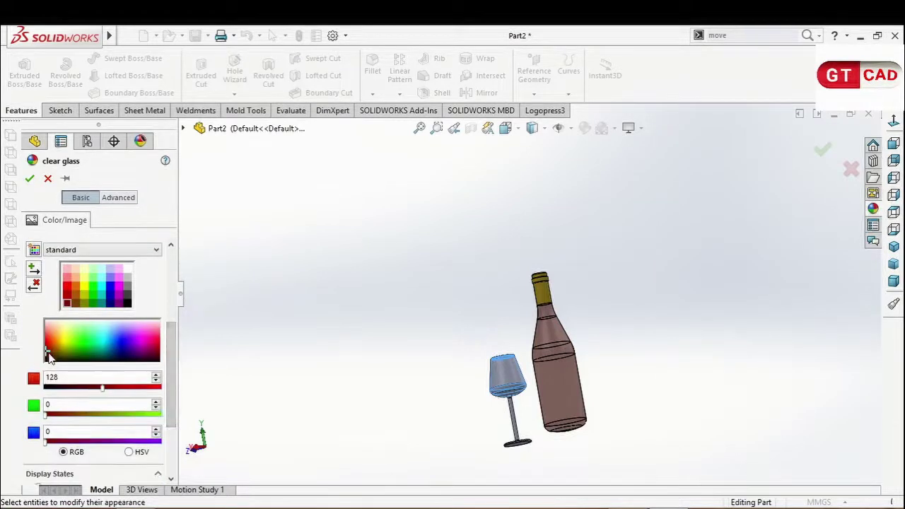
pyautogui.moveTo(48, 356); pyautogui.dragTo(46, 356)
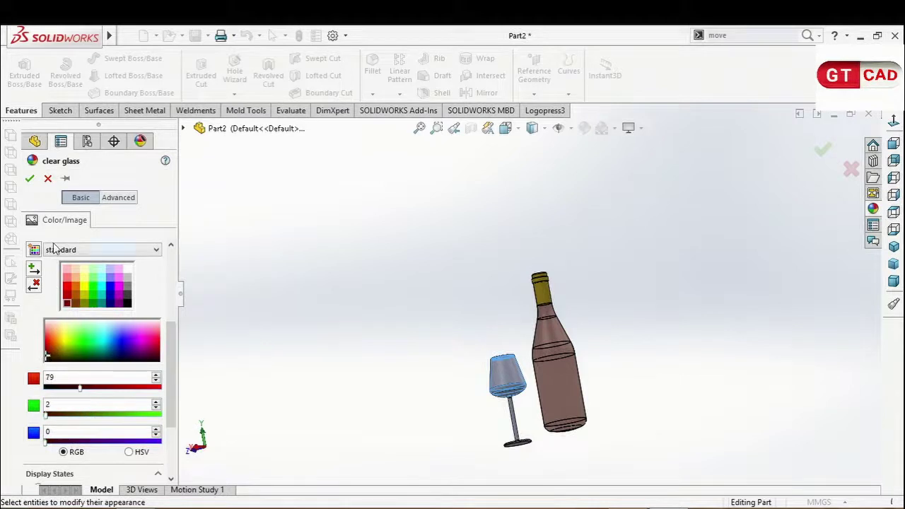
# Confirm the tinted Revolve2 glass and open the appearance editor for Shell1.
pyautogui.click(29, 179)
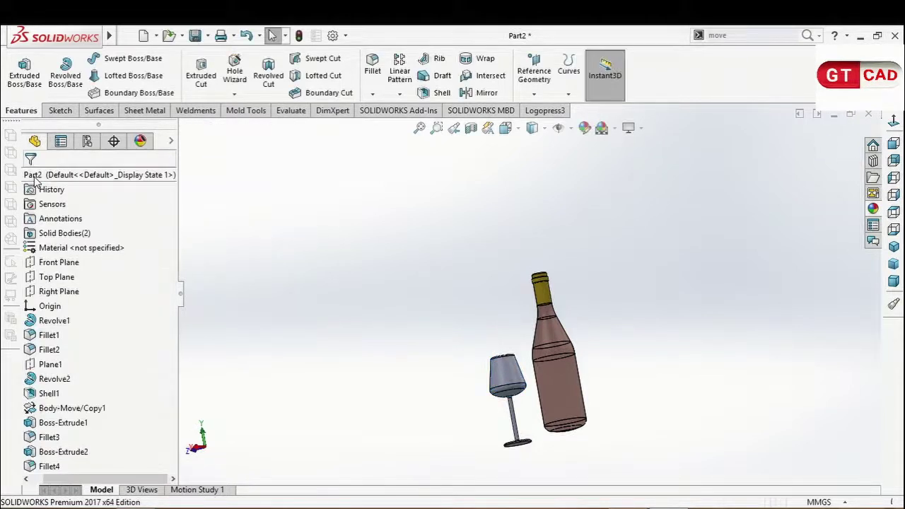
pyautogui.scroll(-2, 481, 367)
pyautogui.click(481, 368)
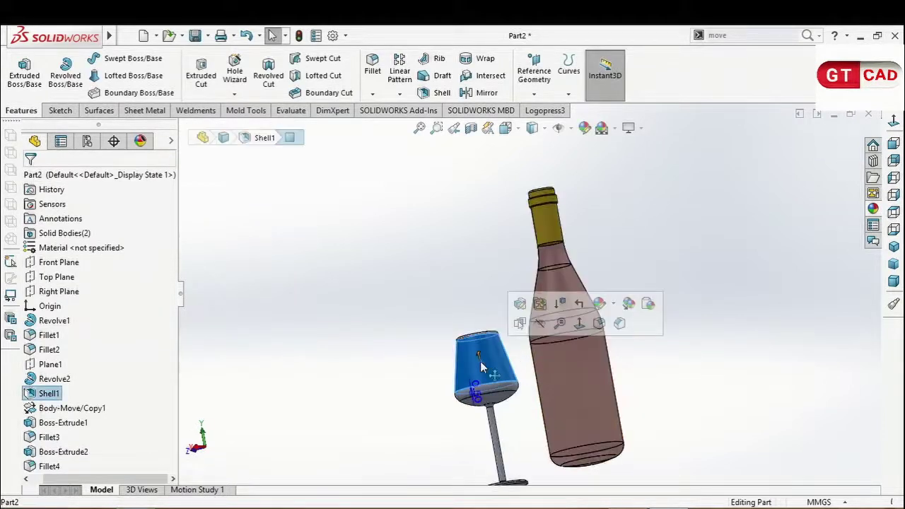
pyautogui.click(288, 397)
pyautogui.click(32, 394)
pyautogui.rightClick(32, 394)
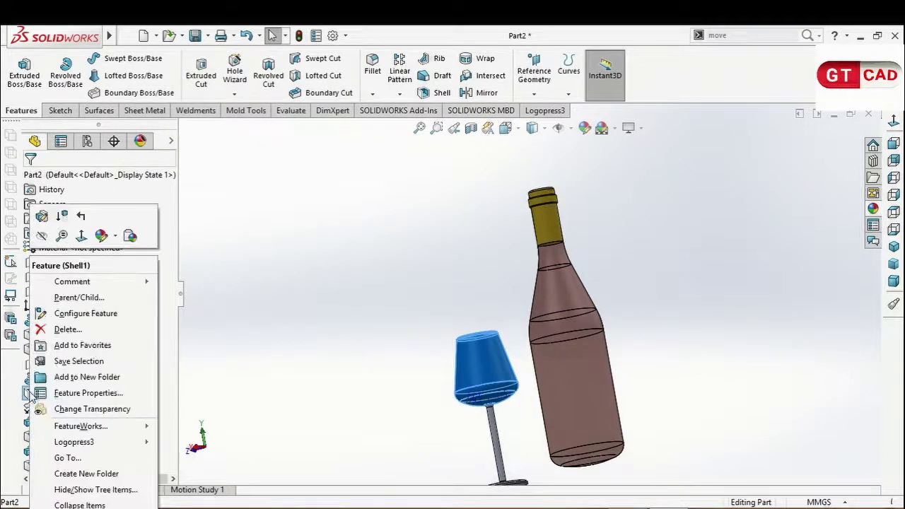
pyautogui.click(115, 237)
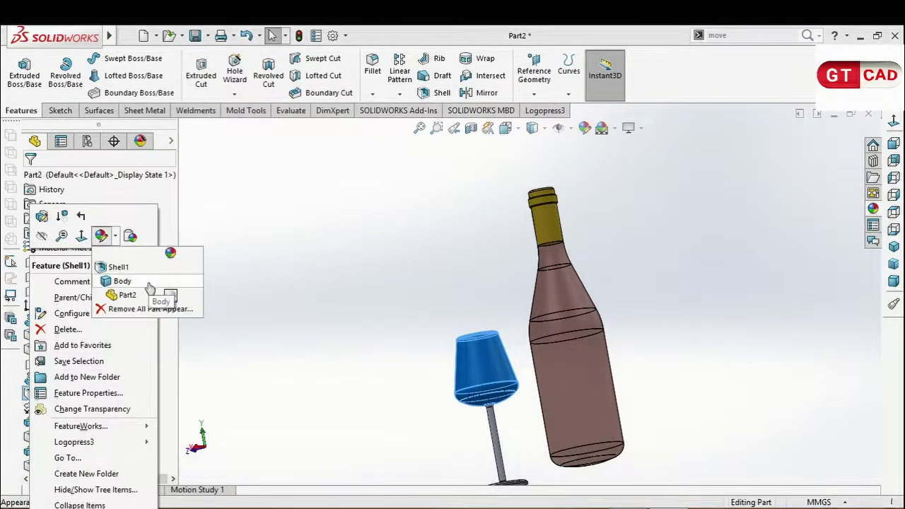
pyautogui.click(147, 267)
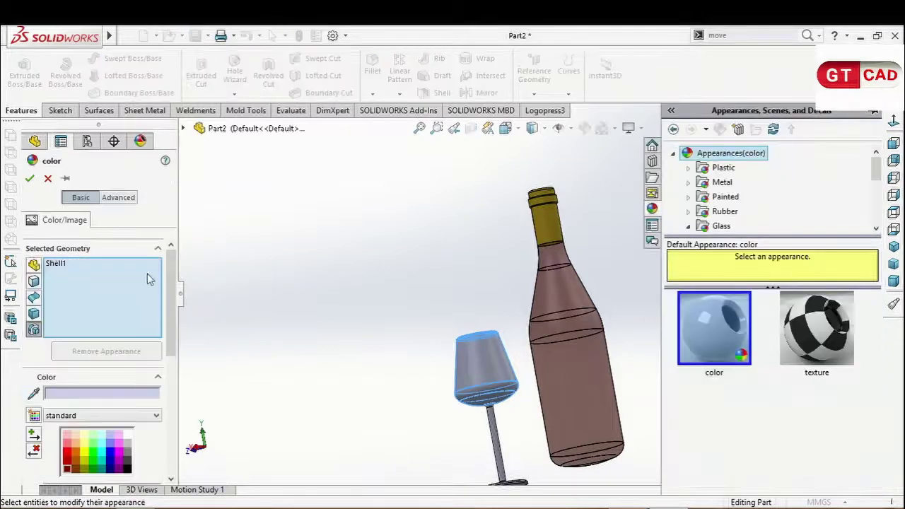
# Give Shell1 clear glass tinted RGB 103, 28, 0 and confirm it.
pyautogui.click(721, 225)
pyautogui.click(714, 329)
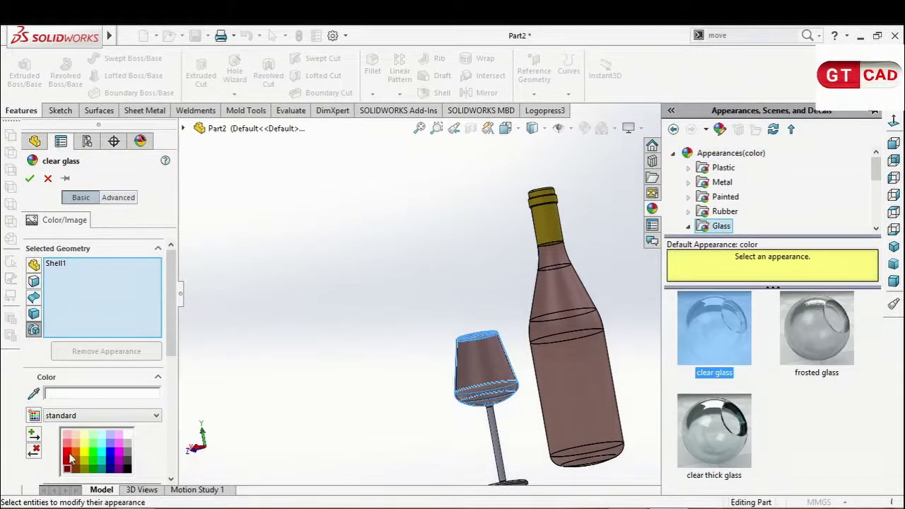
pyautogui.scroll(-3, 447, 355)
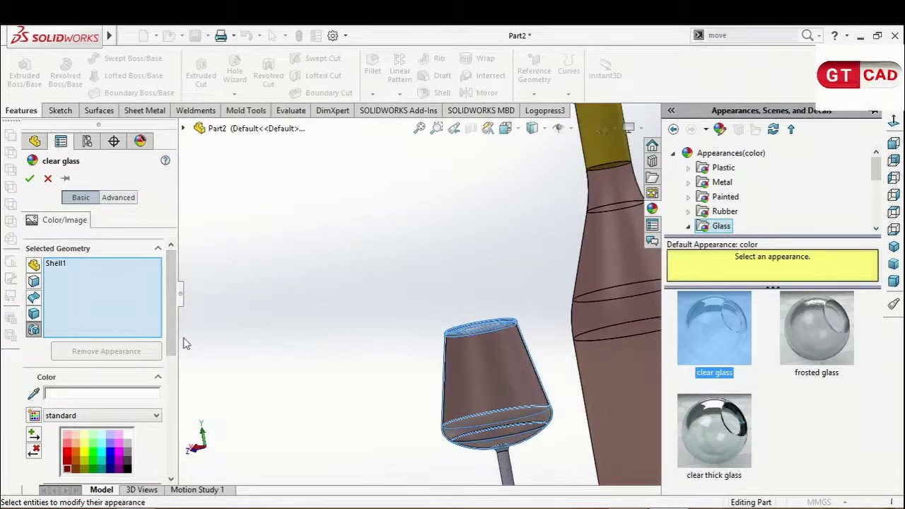
pyautogui.scroll(-3, 99, 342)
pyautogui.scroll(-3, 56, 342)
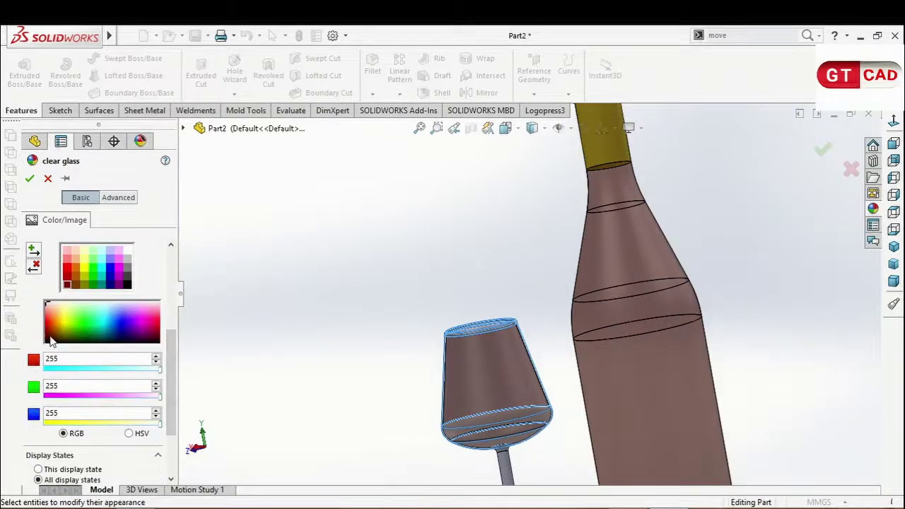
pyautogui.click(50, 338)
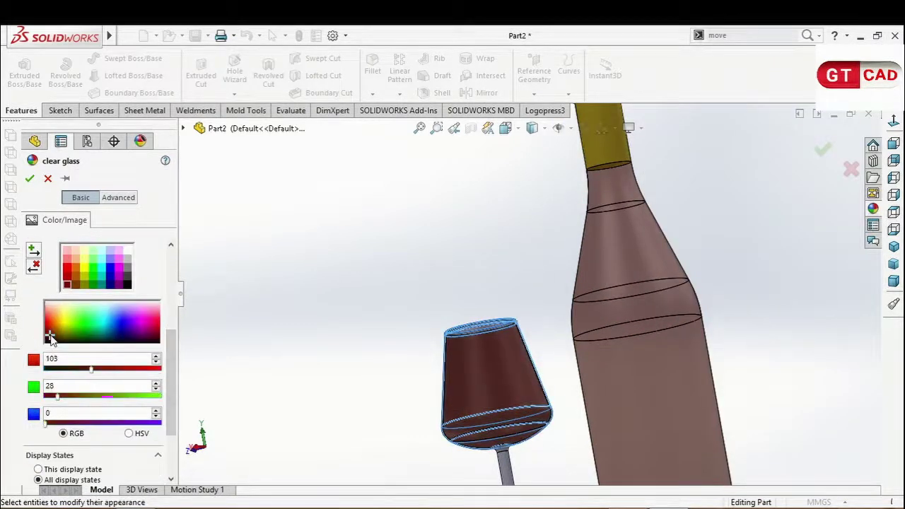
pyautogui.click(29, 179)
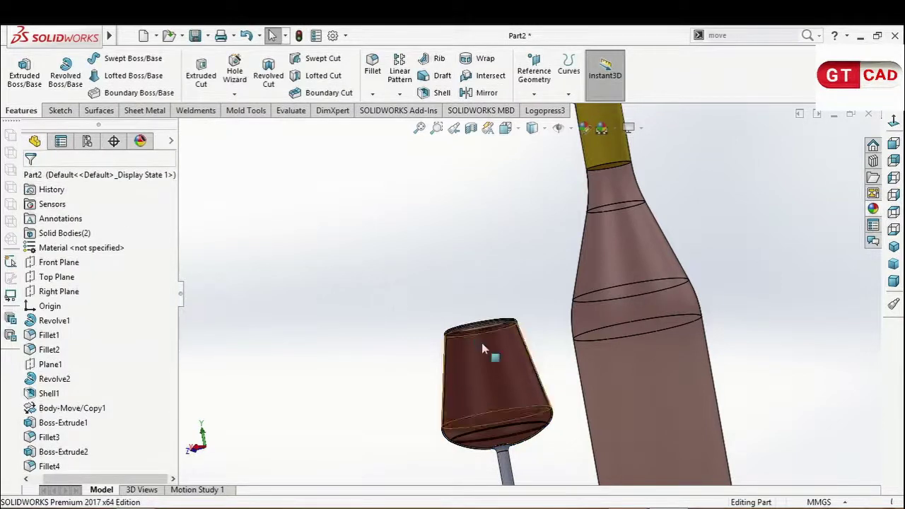
# Select the bottle's outer face and show the empty Decals list, ready to add a decal.
pyautogui.moveTo(481, 343)
pyautogui.mouseDown(button='middle')
pyautogui.moveTo(509, 417)
pyautogui.moveTo(533, 348)
pyautogui.moveTo(562, 386)
pyautogui.mouseUp(button='middle')
pyautogui.click(583, 386)
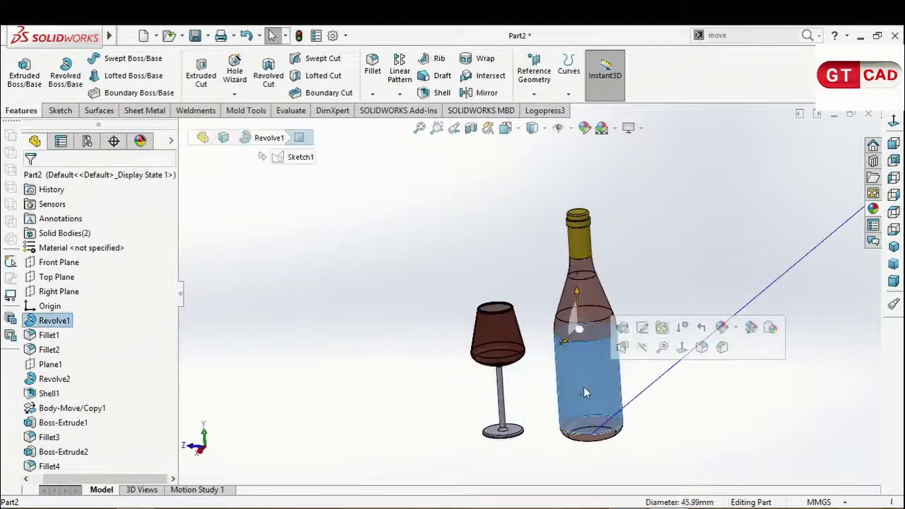
pyautogui.click(140, 141)
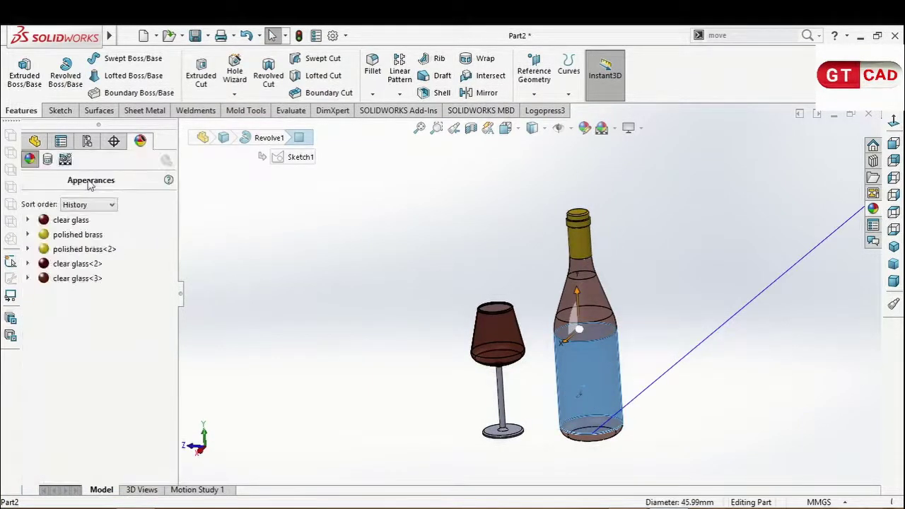
pyautogui.click(47, 158)
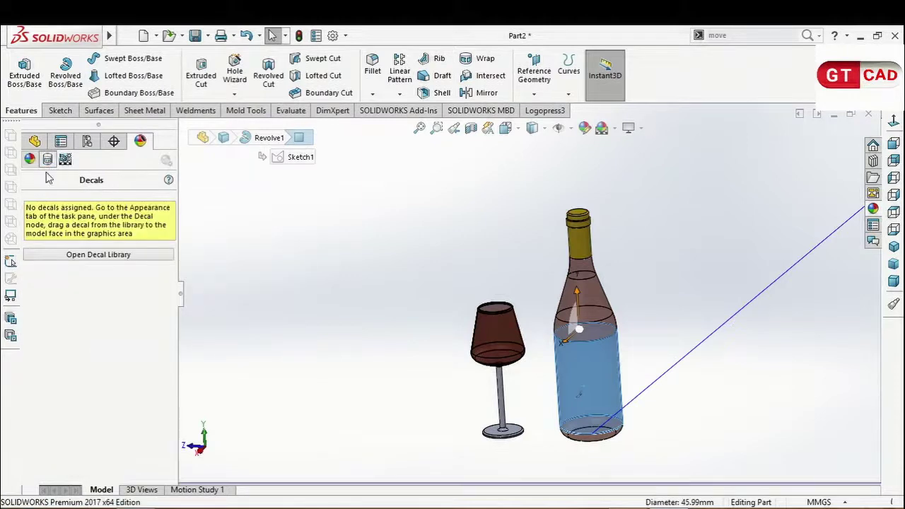
pyautogui.rightClick(21, 346)
pyautogui.press('Escape')
pyautogui.click(307, 315)
pyautogui.rightClick(92, 301)
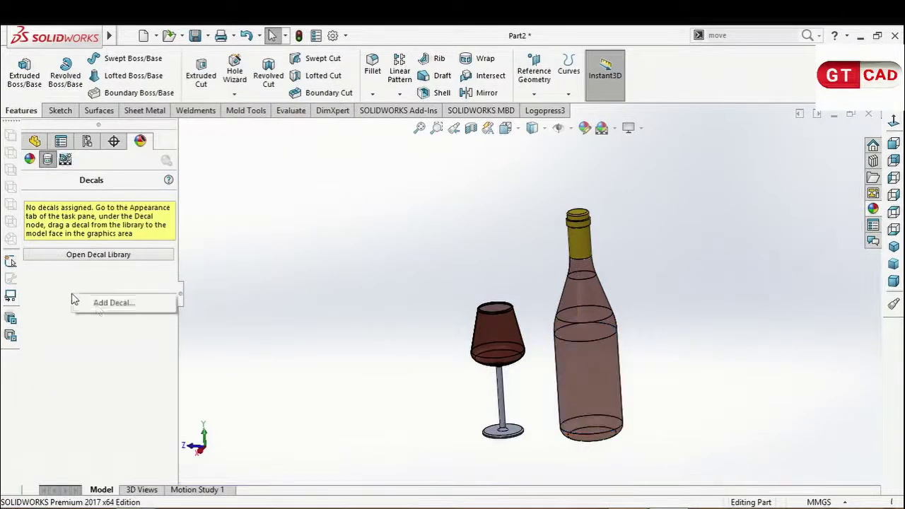
# Start a label decal on the bottle face with the label image and adjust its mapping height.
pyautogui.click(99, 311)
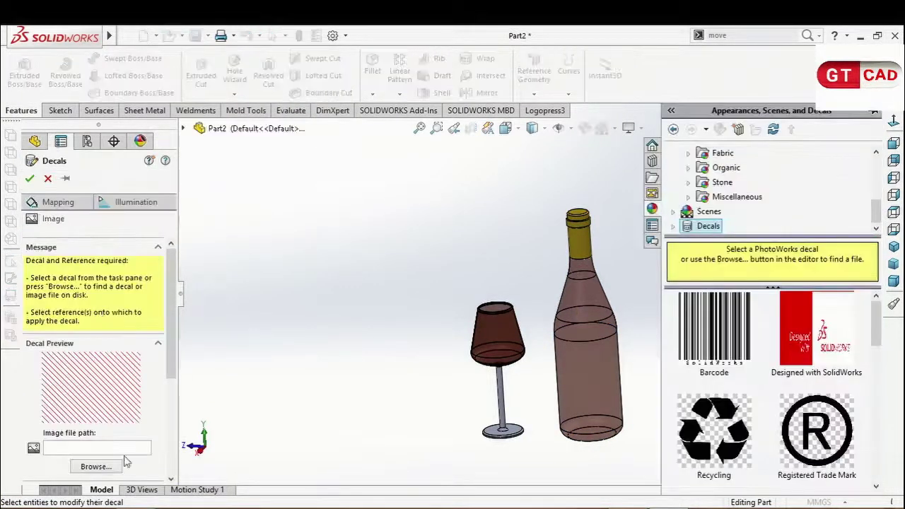
pyautogui.click(588, 368)
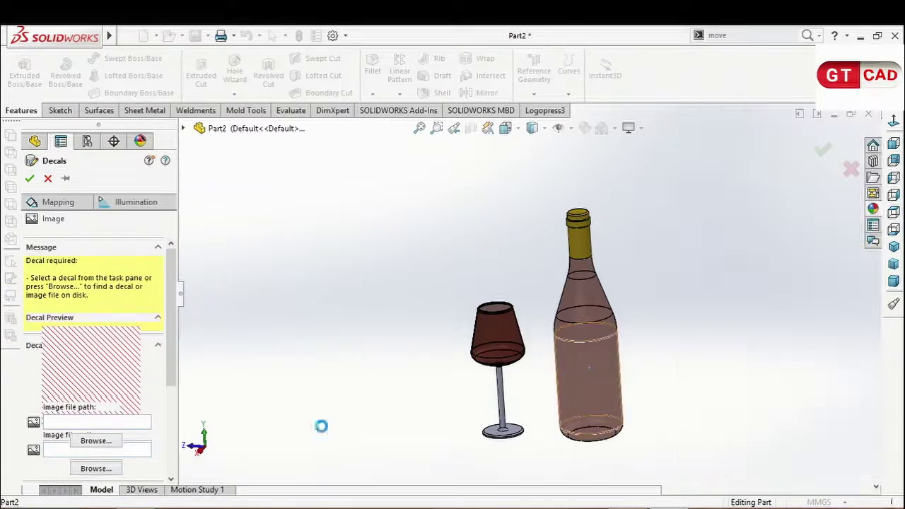
pyautogui.click(110, 441)
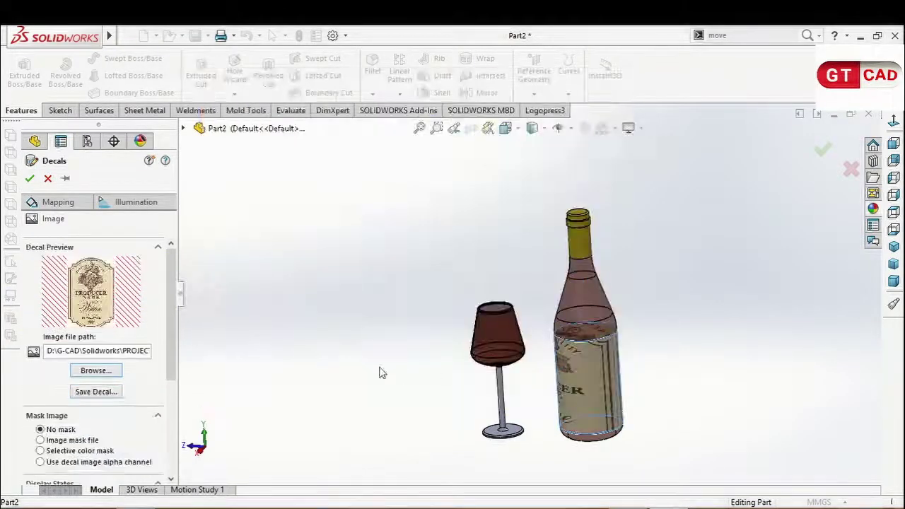
pyautogui.click(62, 202)
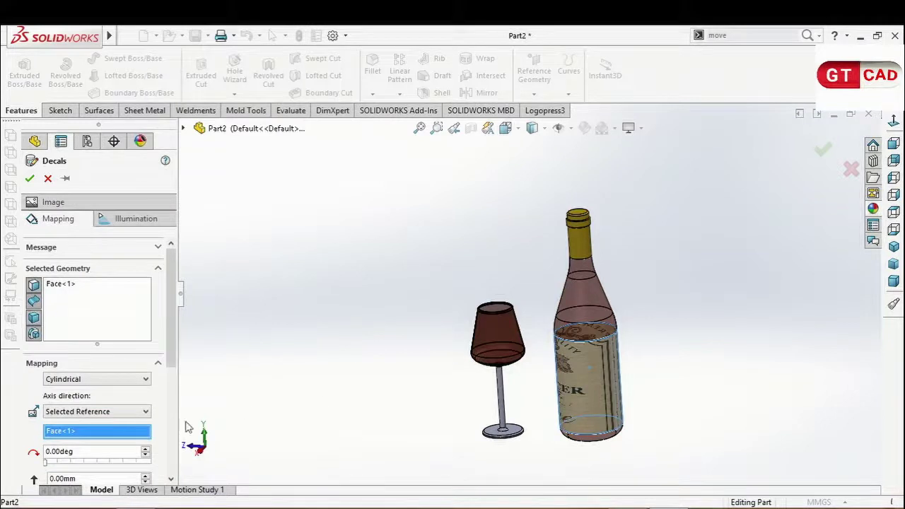
pyautogui.moveTo(175, 307); pyautogui.dragTo(174, 408)
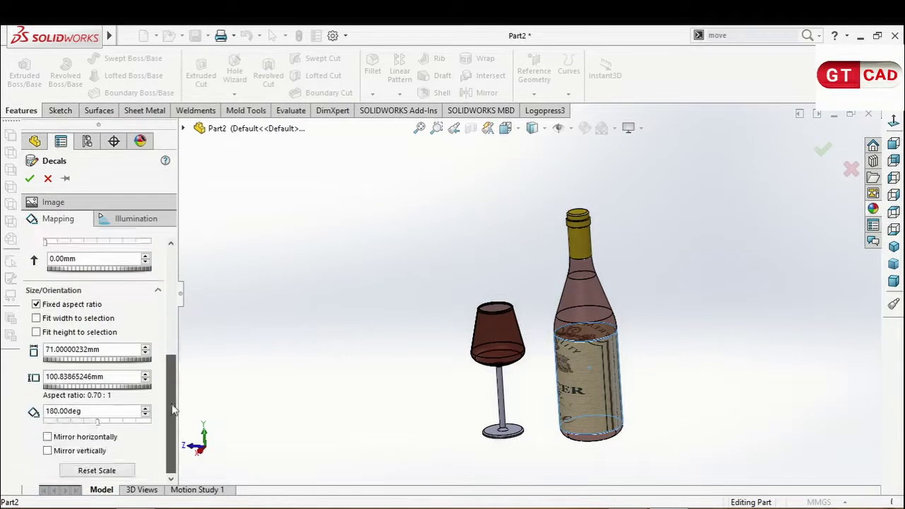
pyautogui.click(145, 352)
pyautogui.click(145, 353)
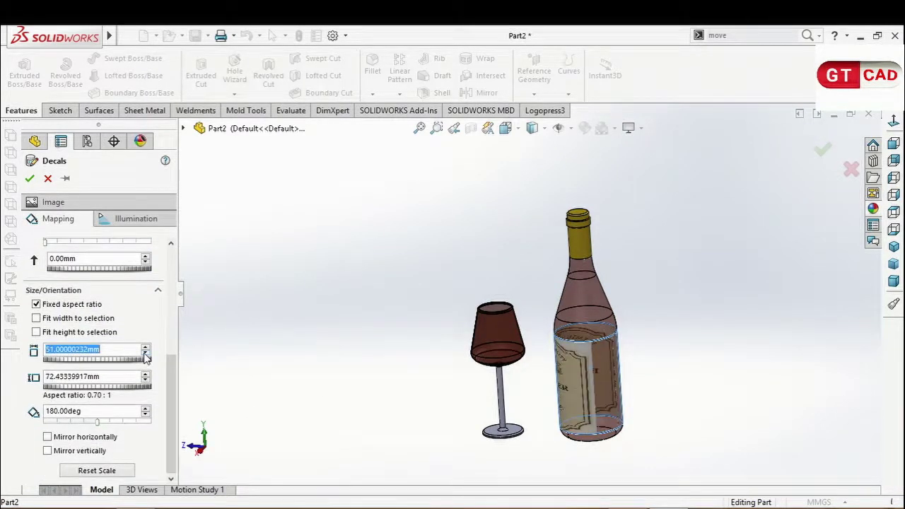
# Set the label width to 62.43 mm, check it, and apply the decal.
pyautogui.moveTo(681, 430)
pyautogui.mouseDown(button='middle')
pyautogui.moveTo(656, 398)
pyautogui.moveTo(729, 394)
pyautogui.moveTo(584, 387)
pyautogui.moveTo(594, 393)
pyautogui.moveTo(604, 380)
pyautogui.mouseUp(button='middle')
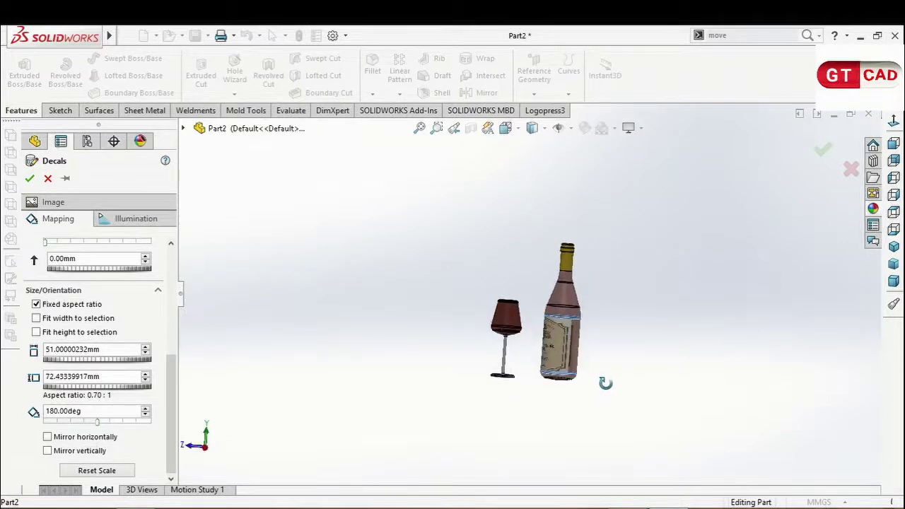
pyautogui.click(145, 381)
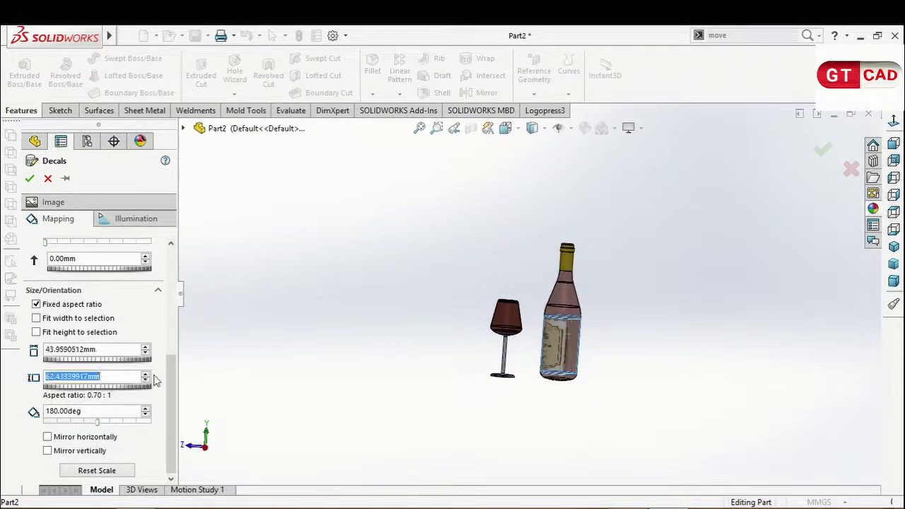
pyautogui.click(147, 374)
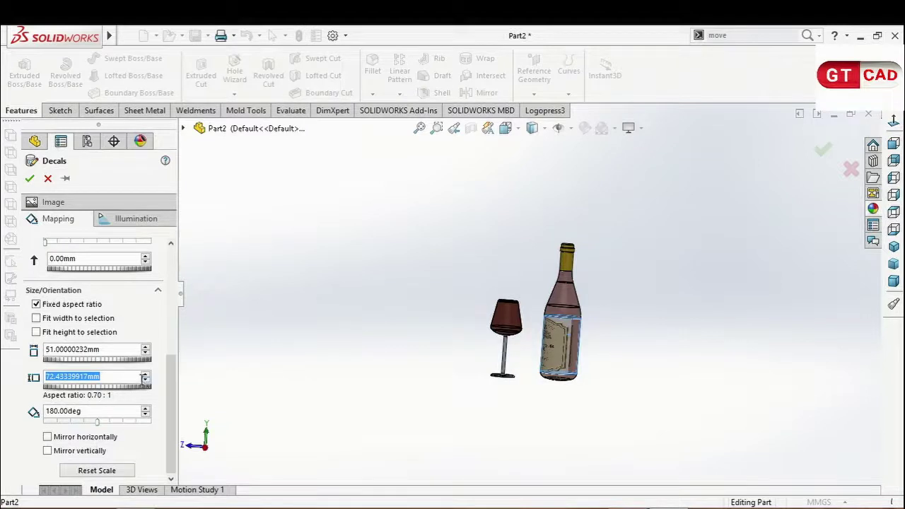
pyautogui.click(144, 381)
pyautogui.moveTo(617, 393)
pyautogui.mouseDown(button='middle')
pyautogui.moveTo(603, 367)
pyautogui.moveTo(653, 373)
pyautogui.moveTo(424, 374)
pyautogui.mouseUp(button='middle')
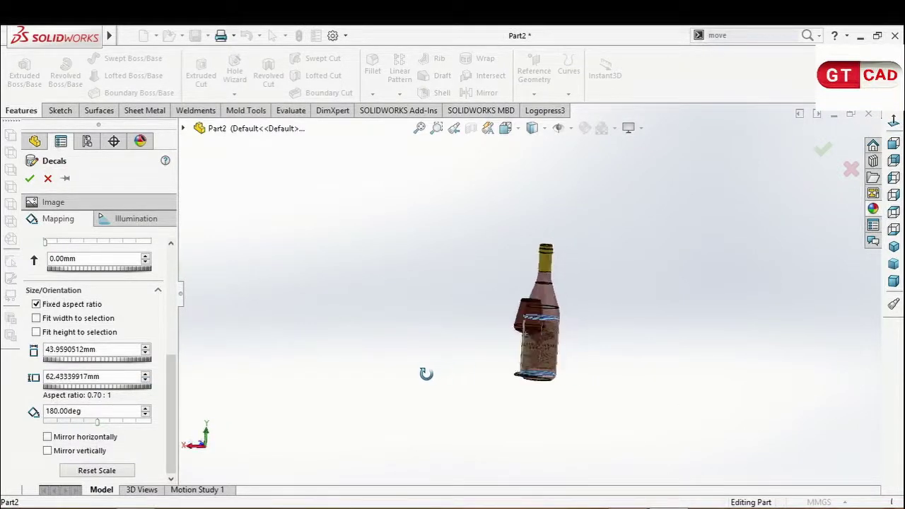
pyautogui.click(36, 182)
# Orbit and zoom around the labelled bottle, then return to Part2's feature tree.
pyautogui.moveTo(628, 424); pyautogui.dragTo(473, 377, button='middle')
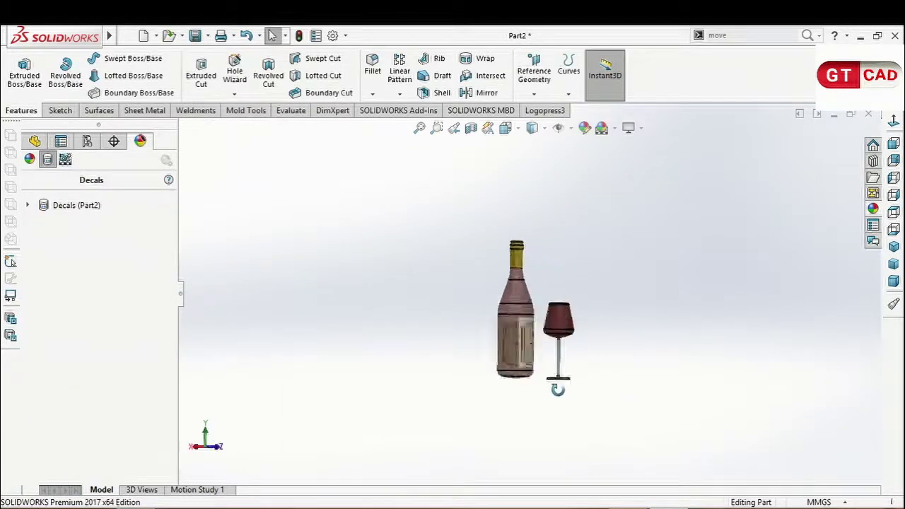
pyautogui.scroll(-2, 535, 355)
pyautogui.scroll(-3, 533, 349)
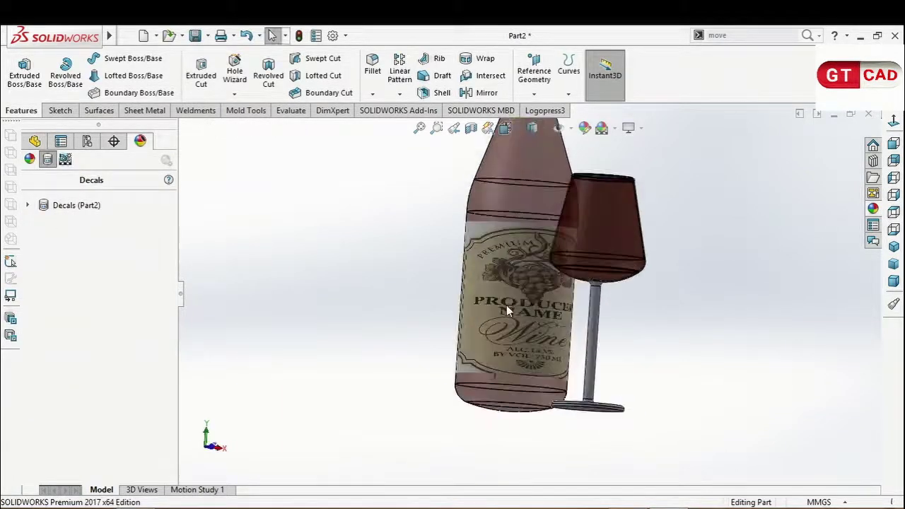
pyautogui.scroll(3, 512, 323)
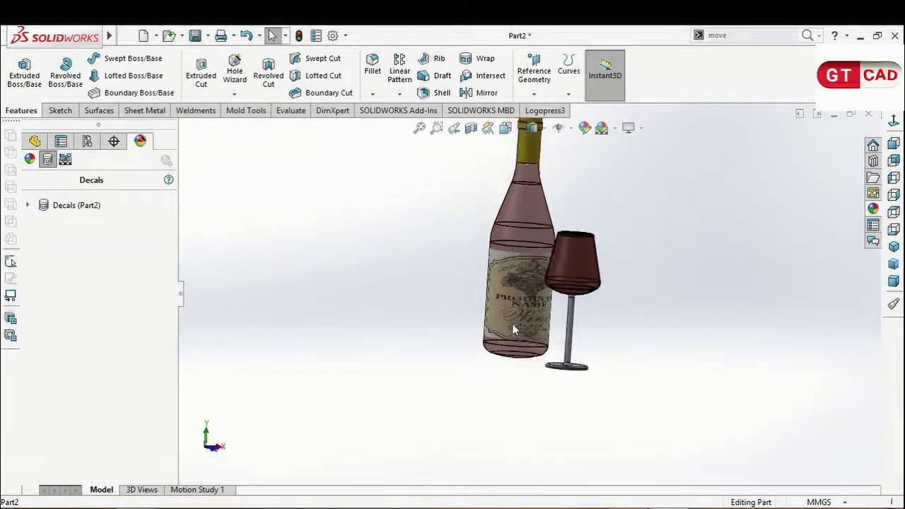
pyautogui.scroll(-2, 513, 325)
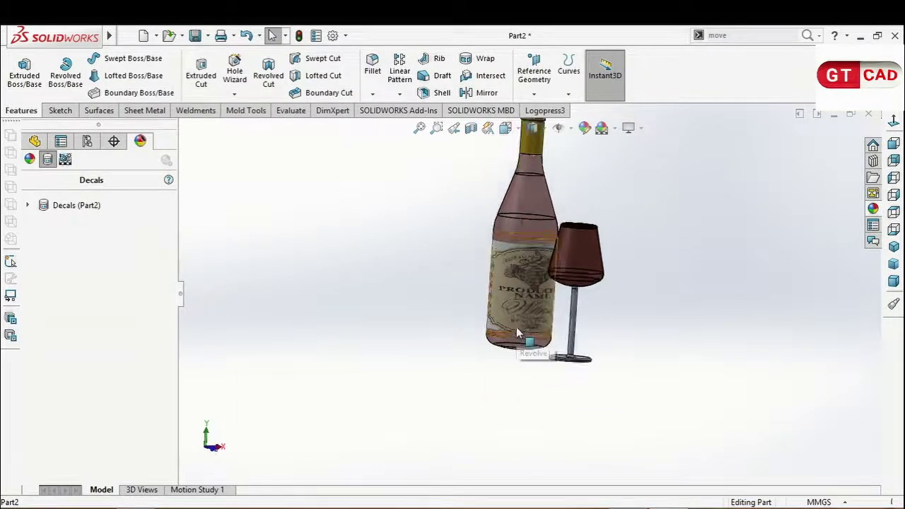
pyautogui.scroll(3, 516, 326)
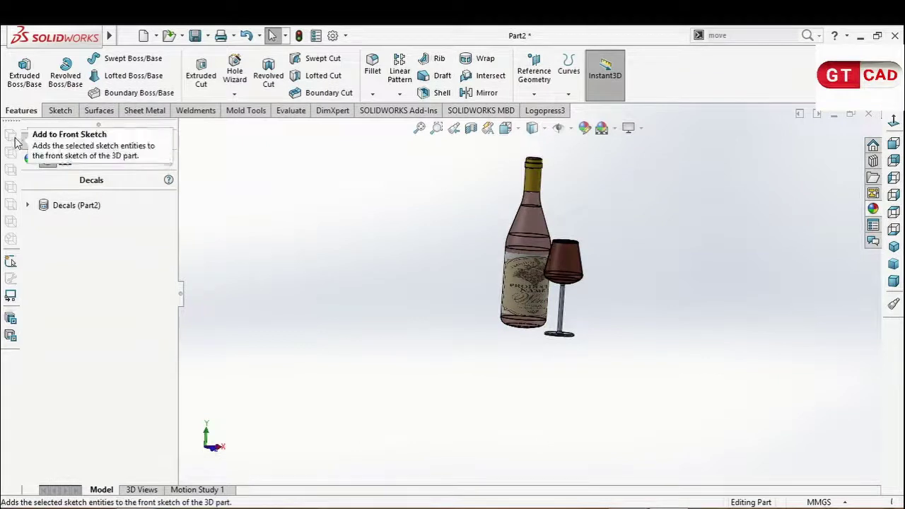
pyautogui.click(37, 141)
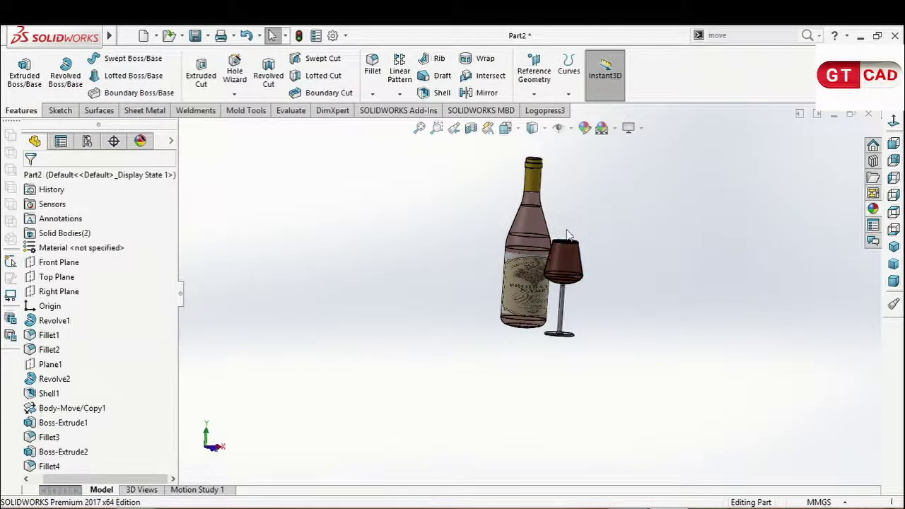
pyautogui.moveTo(566, 235)
pyautogui.mouseDown(button='middle')
pyautogui.moveTo(532, 231)
pyautogui.moveTo(544, 241)
pyautogui.mouseUp(button='middle')
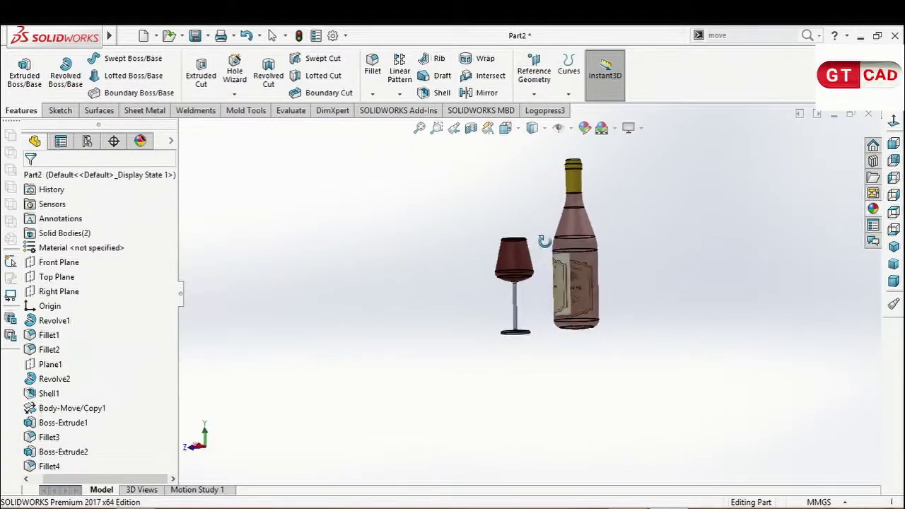